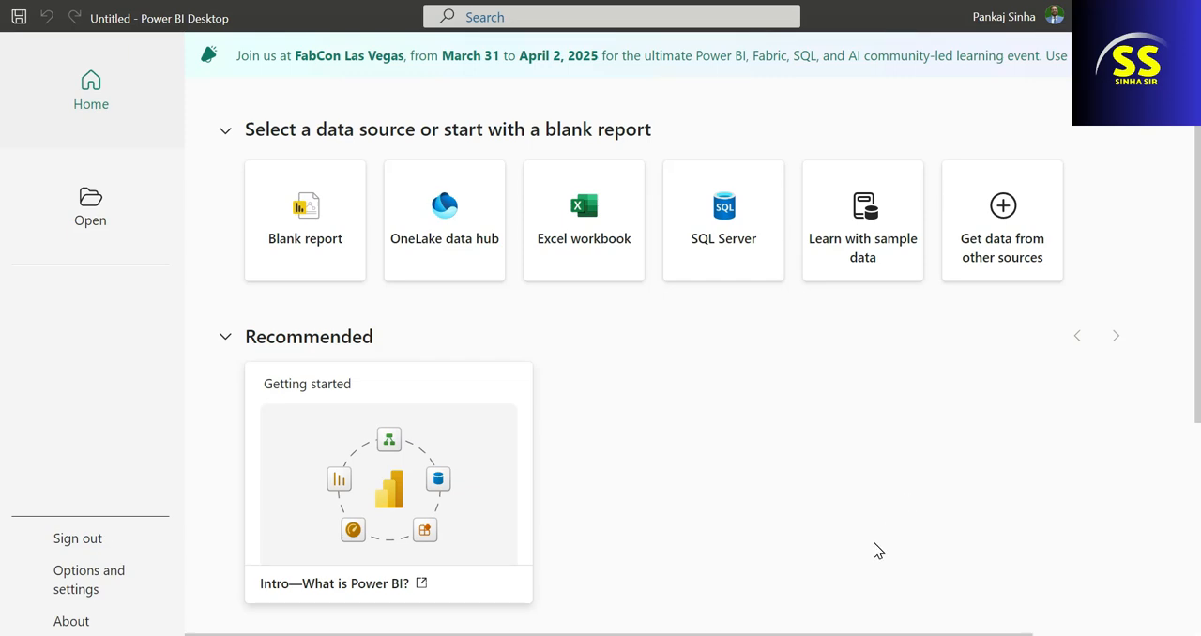
Start a new blank report.
{"action": "scroll", "coordinate": [873, 542], "scroll_direction": "down", "scroll_amount": 2}
{"action": "scroll", "coordinate": [863, 546], "scroll_direction": "up", "scroll_amount": 2}
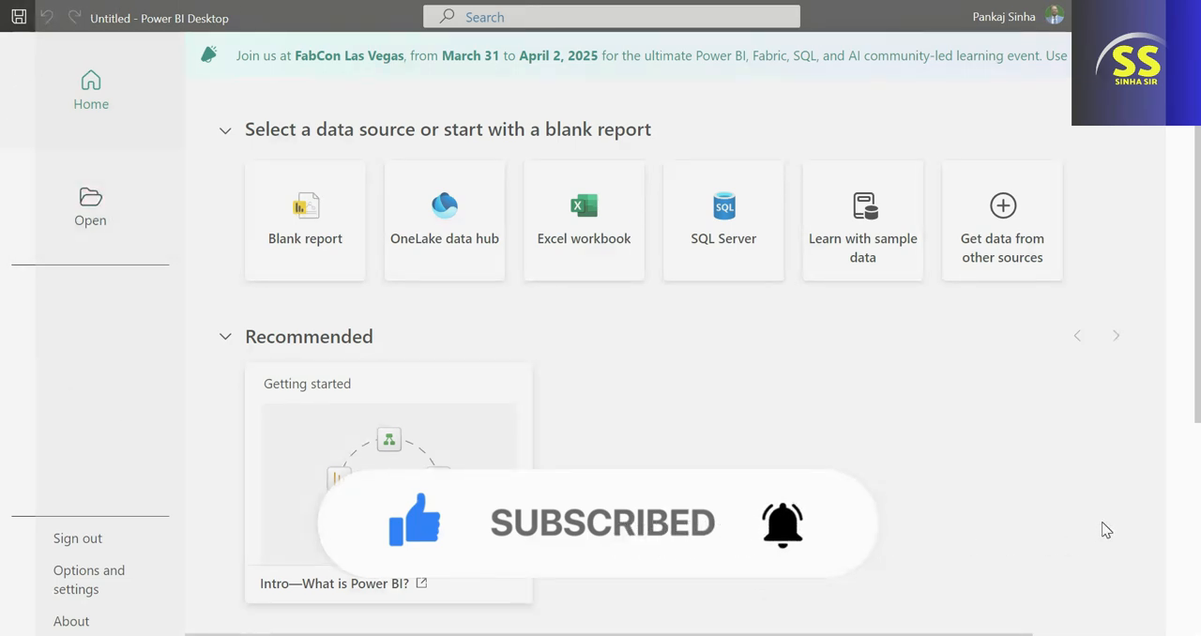
{"action": "left_click", "coordinate": [279, 227]}
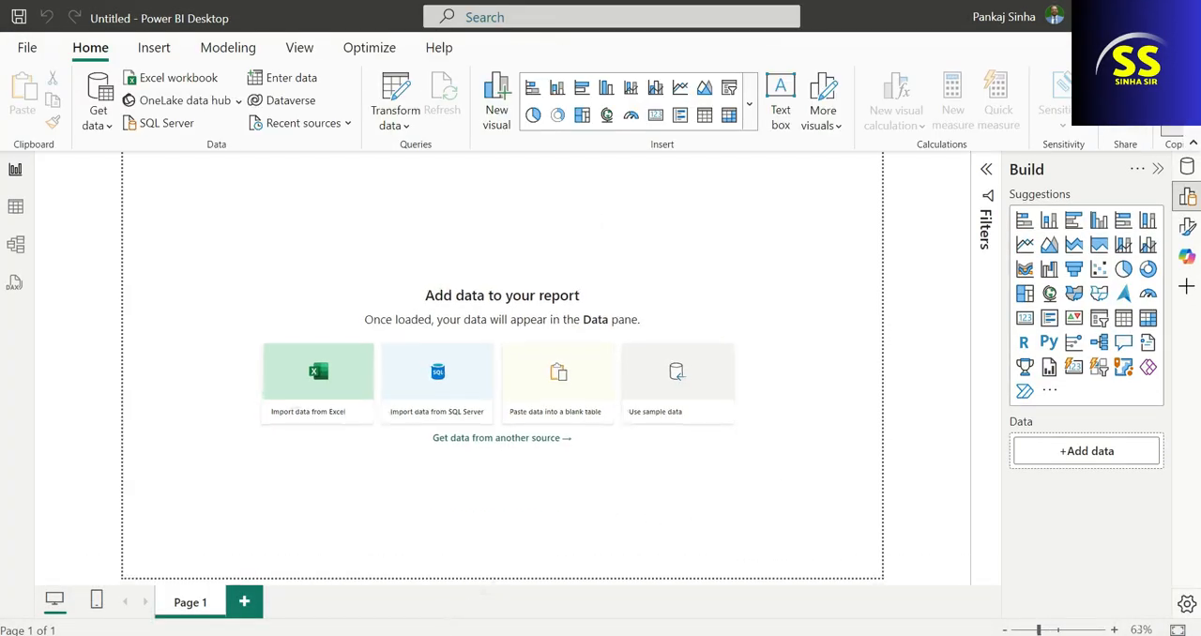
Switch to File Explorer and open the workbook P6-SuperStoreUS-2015.xlsx from the Downloads folder in Excel.
{"action": "key", "text": "super+e"}
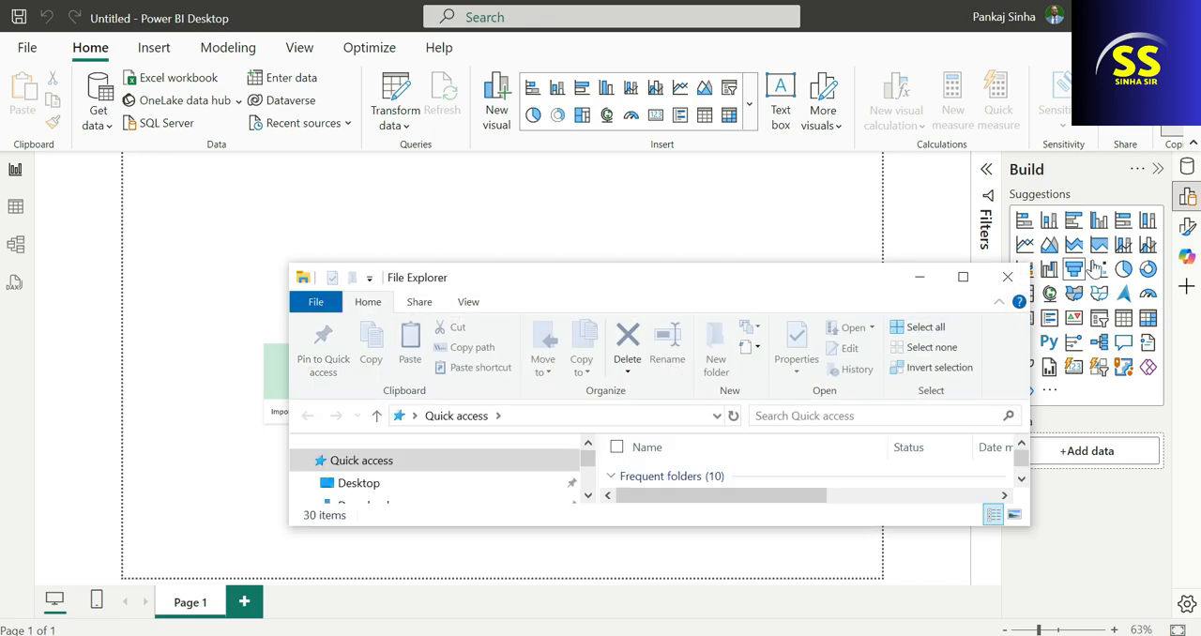
{"action": "left_click", "coordinate": [962, 277]}
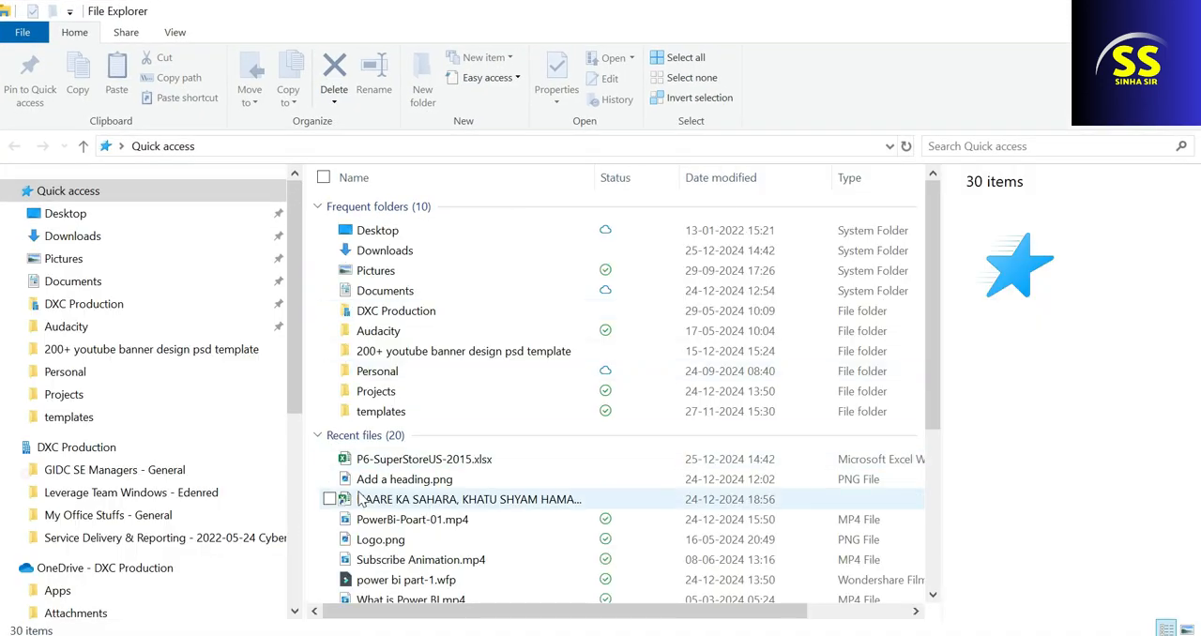
{"action": "left_click", "coordinate": [73, 237]}
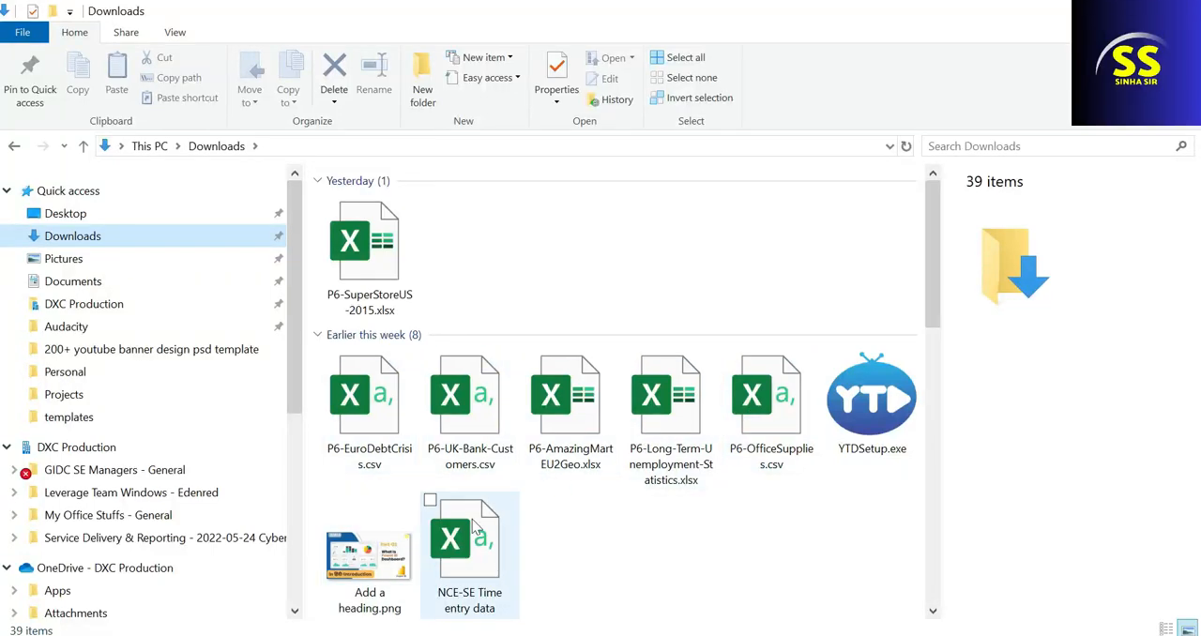
{"action": "left_click", "coordinate": [362, 257]}
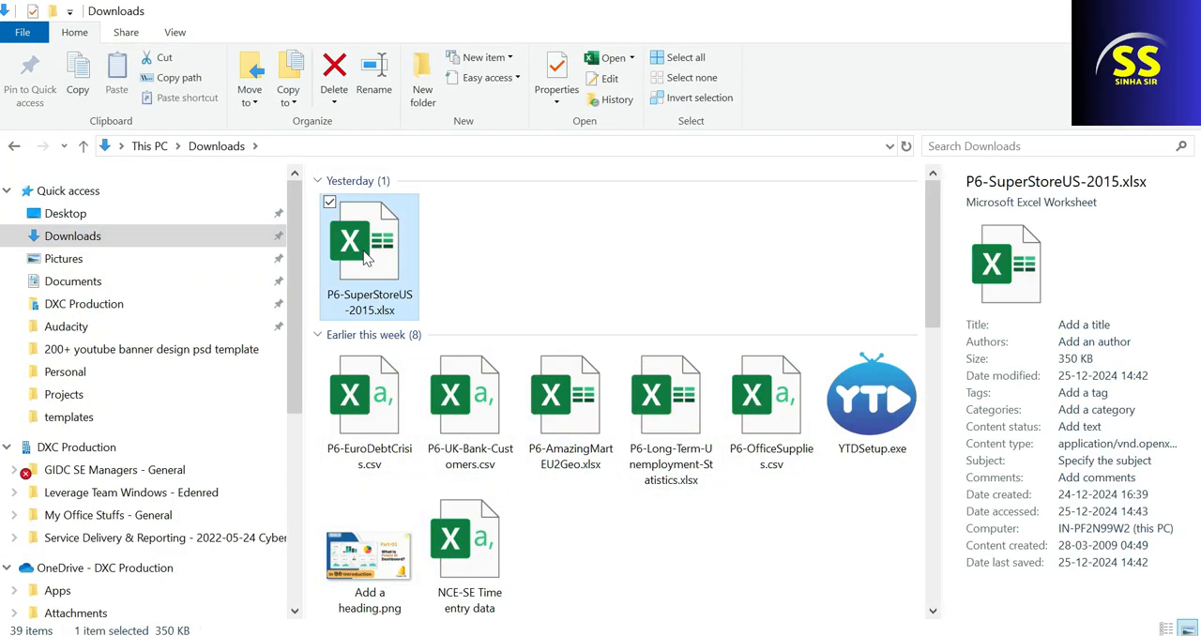
{"action": "double_click", "coordinate": [363, 257]}
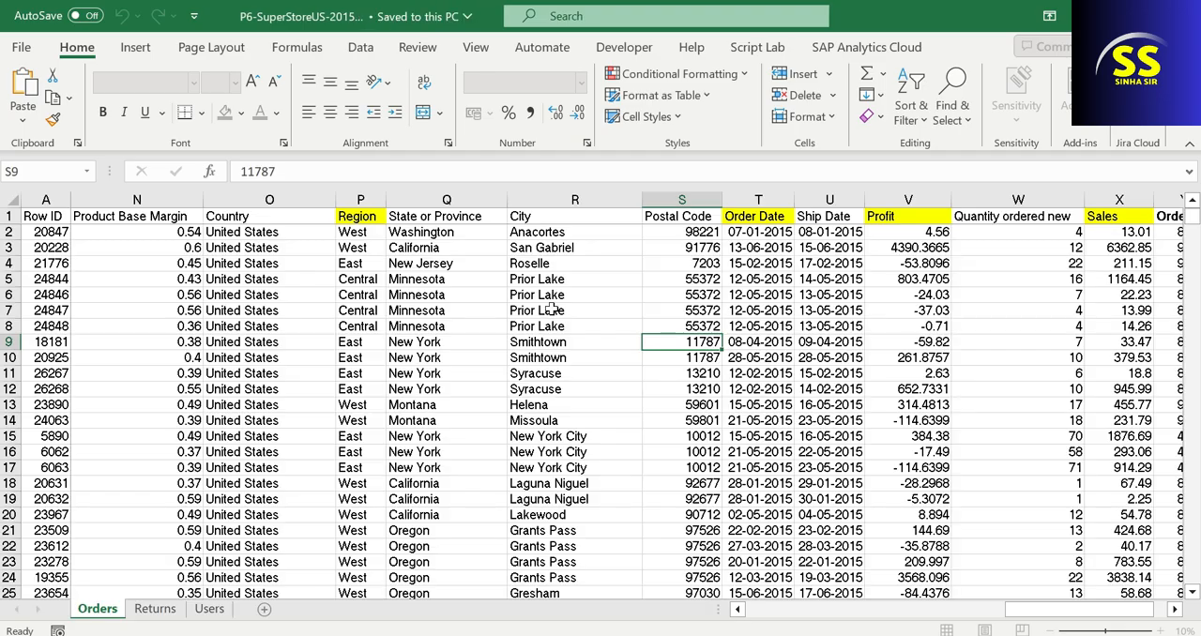
Examine the column headers of the Orders sheet, from Row ID through Customer Segment.
{"action": "left_click", "coordinate": [804, 619]}
{"action": "left_click", "coordinate": [804, 619]}
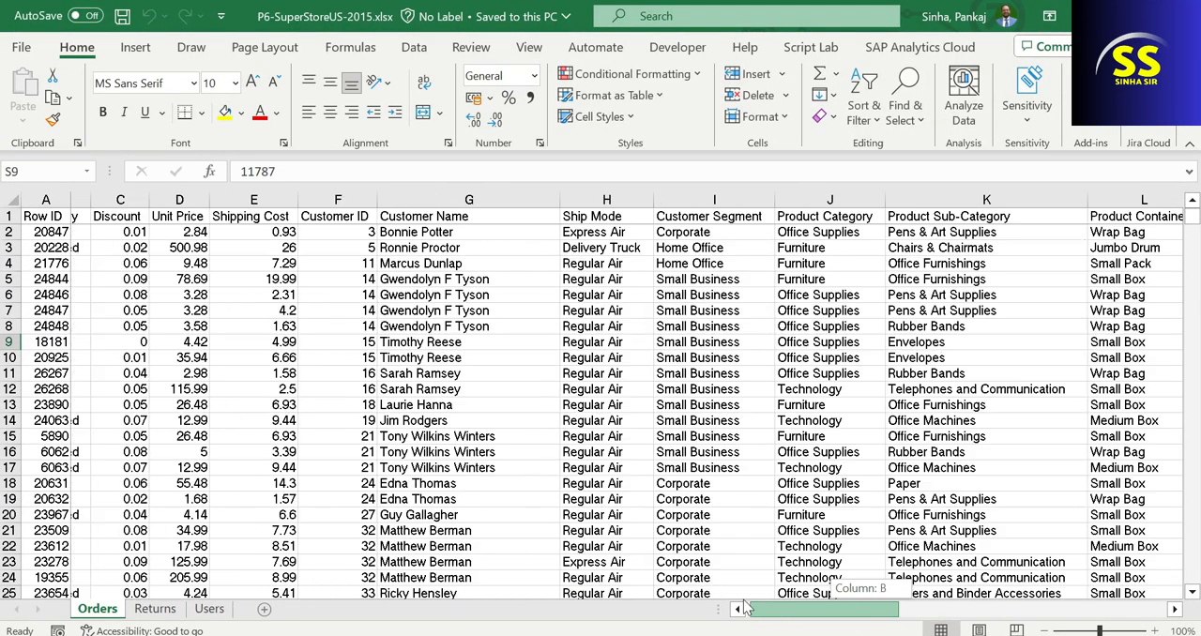
{"action": "left_click", "coordinate": [737, 609]}
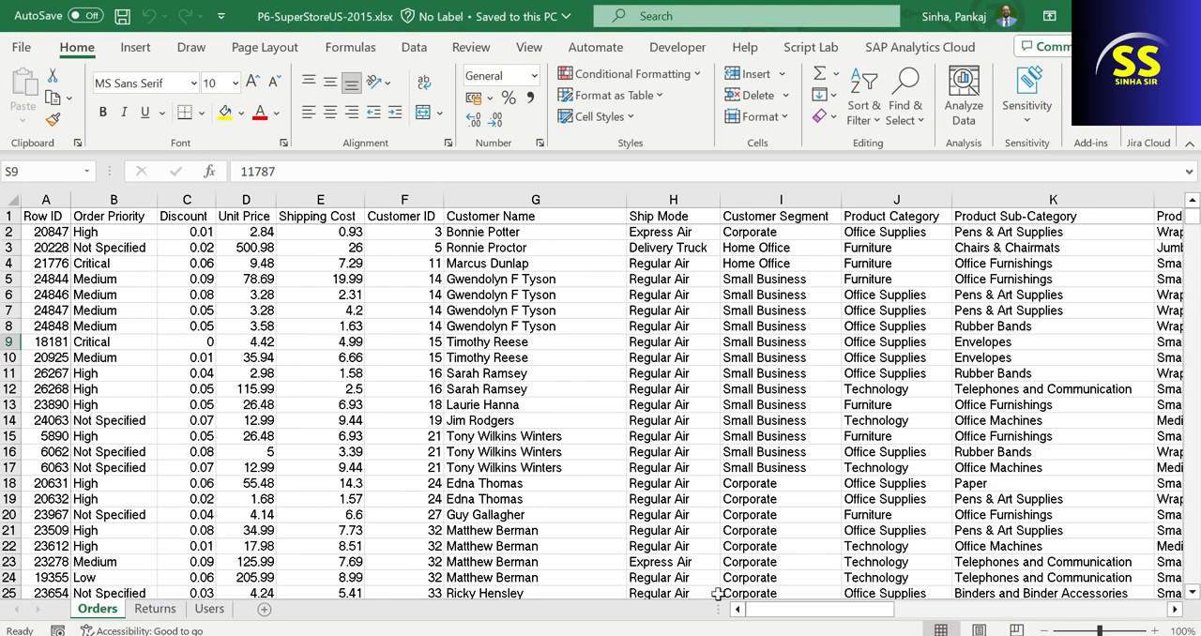
{"action": "left_click", "coordinate": [56, 217]}
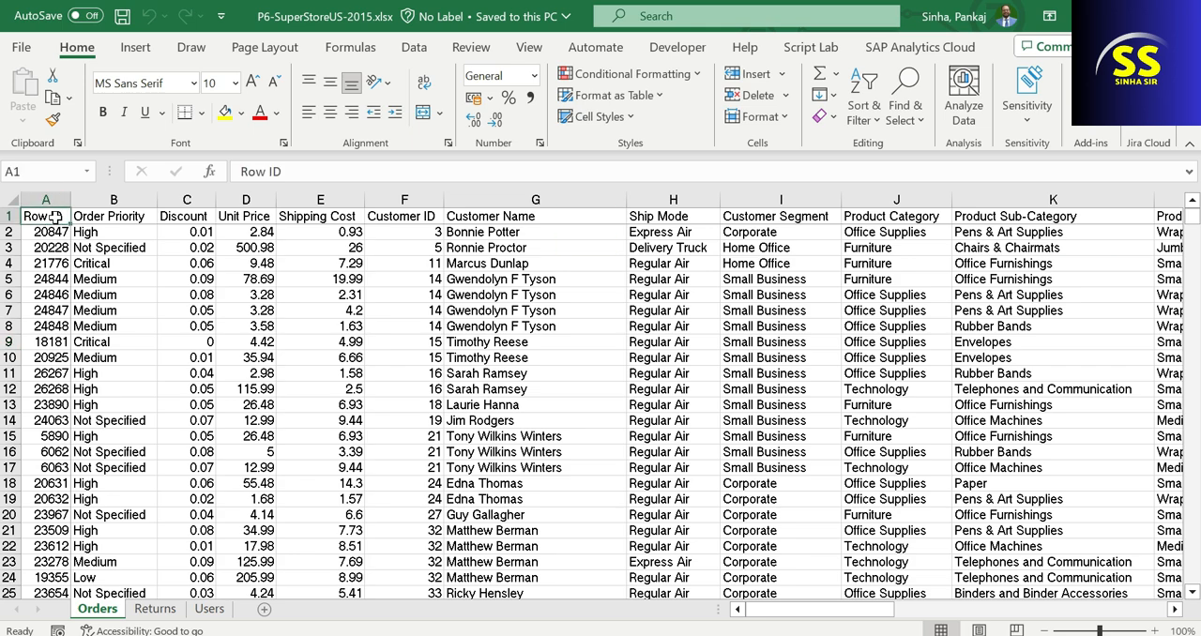
{"action": "left_click", "coordinate": [186, 216]}
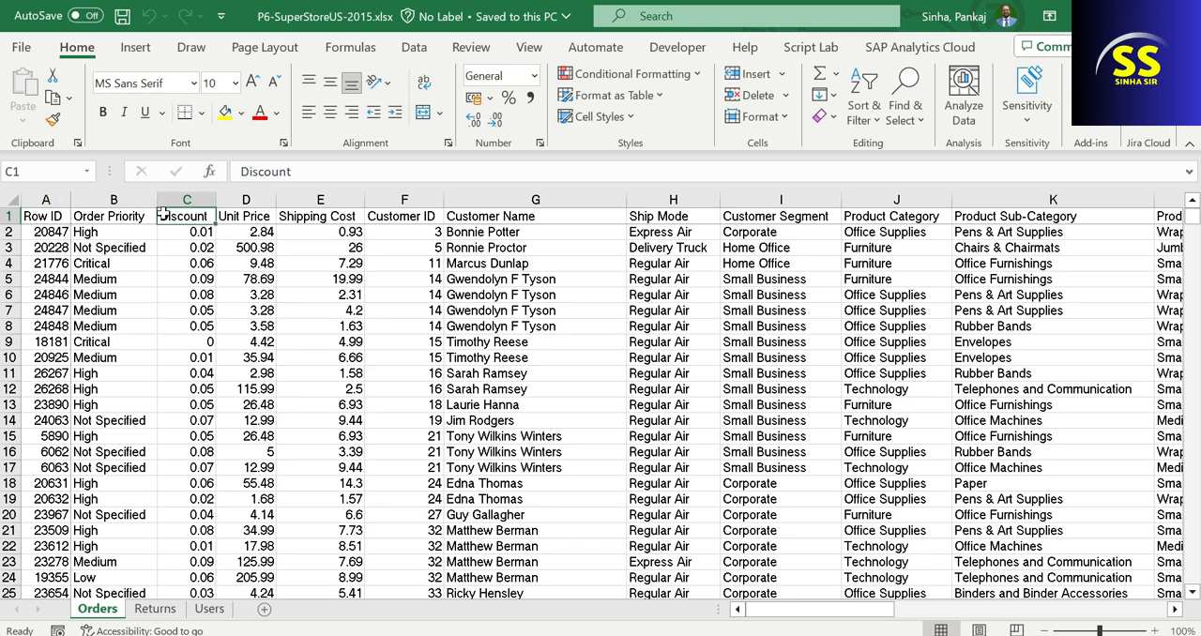
{"action": "left_click", "coordinate": [222, 216]}
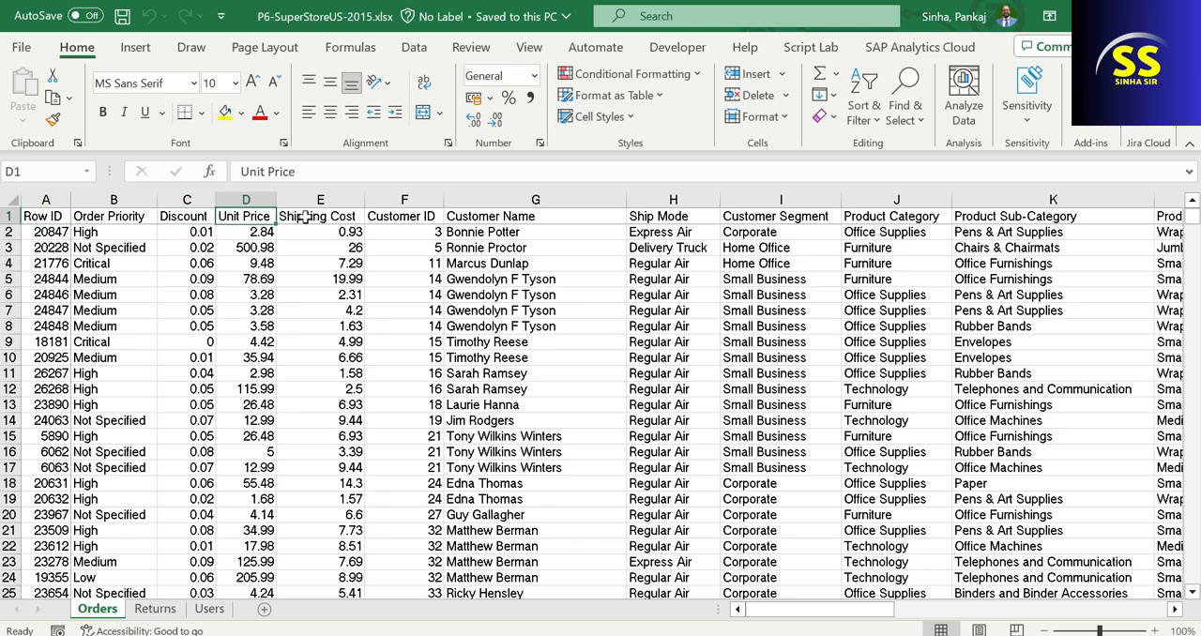
{"action": "left_click", "coordinate": [302, 216]}
{"action": "left_click", "coordinate": [405, 216]}
{"action": "left_click", "coordinate": [511, 216]}
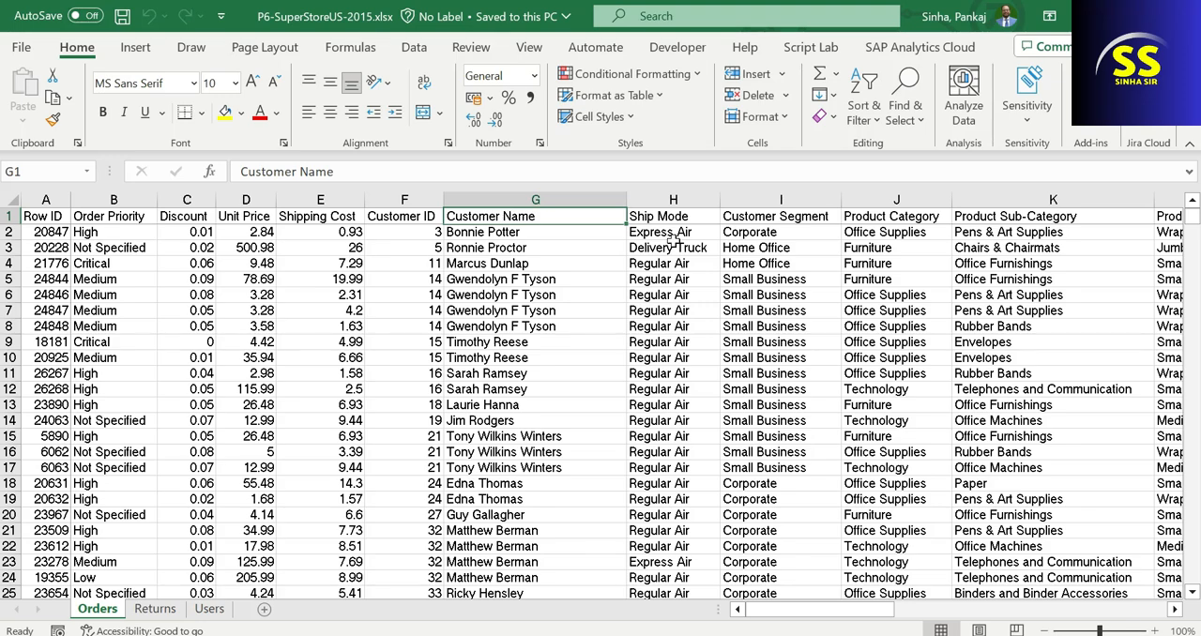
{"action": "left_click", "coordinate": [739, 218]}
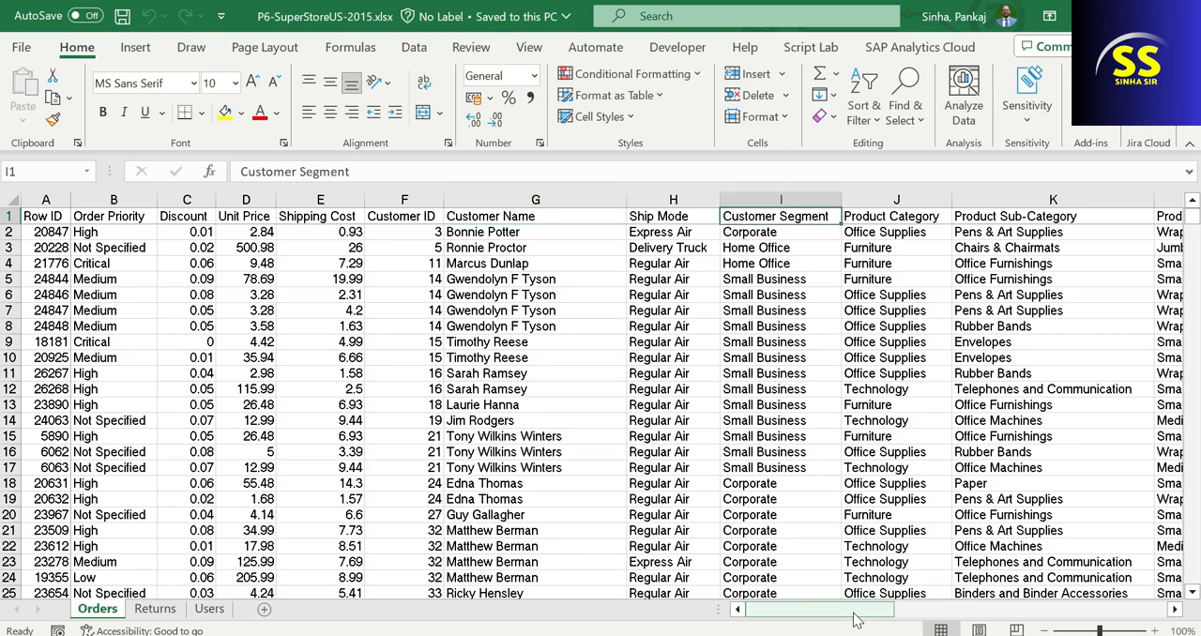
{"action": "mouse_move", "coordinate": [844, 611]}
{"action": "left_mouse_down"}
{"action": "mouse_move", "coordinate": [1100, 635]}
{"action": "mouse_move", "coordinate": [1076, 616]}
{"action": "mouse_move", "coordinate": [849, 615]}
{"action": "left_mouse_up"}
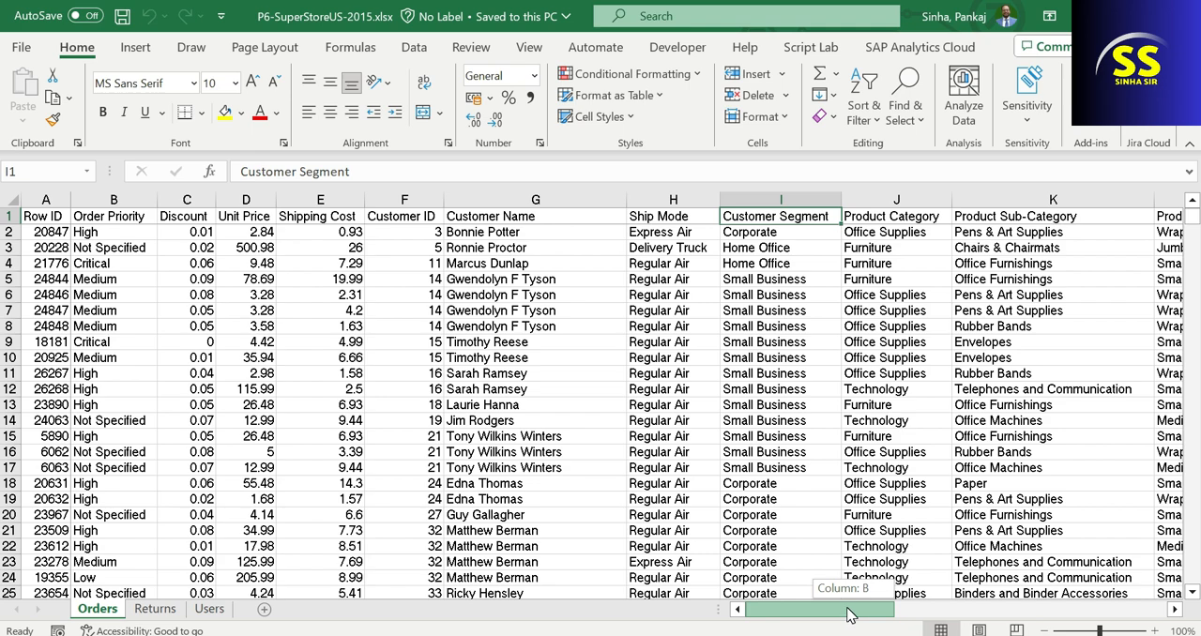
{"action": "left_click_drag", "start_coordinate": [849, 614], "coordinate": [849, 614]}
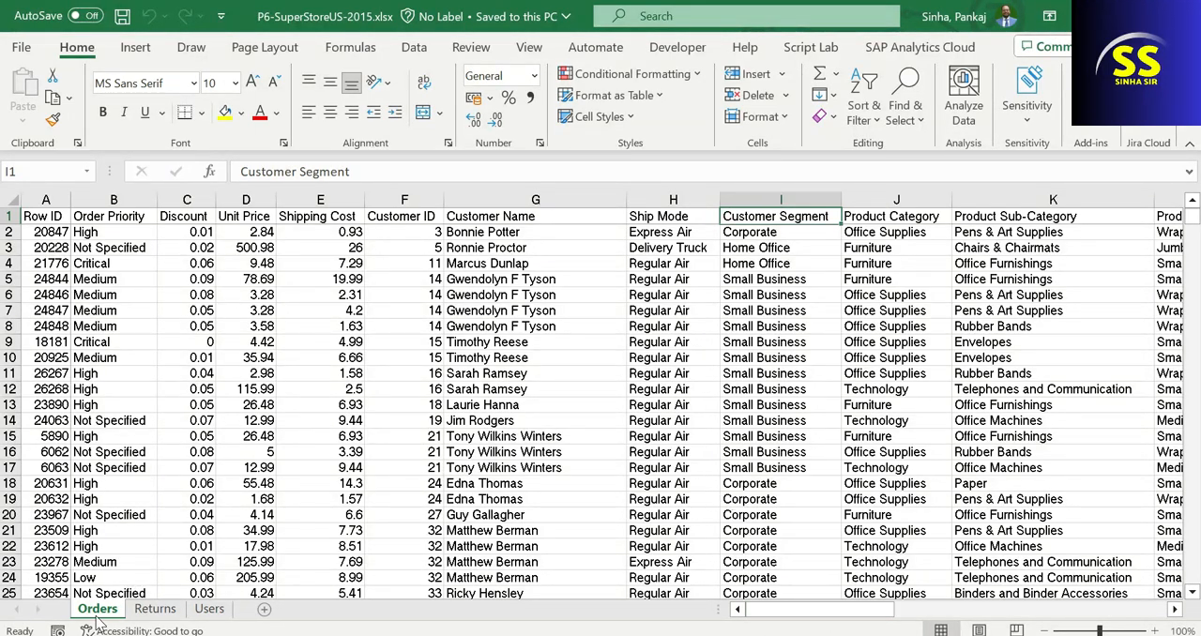
Review the Returns and Users sheets, and close the workbook to return to Power BI Desktop.
{"action": "left_click", "coordinate": [148, 609]}
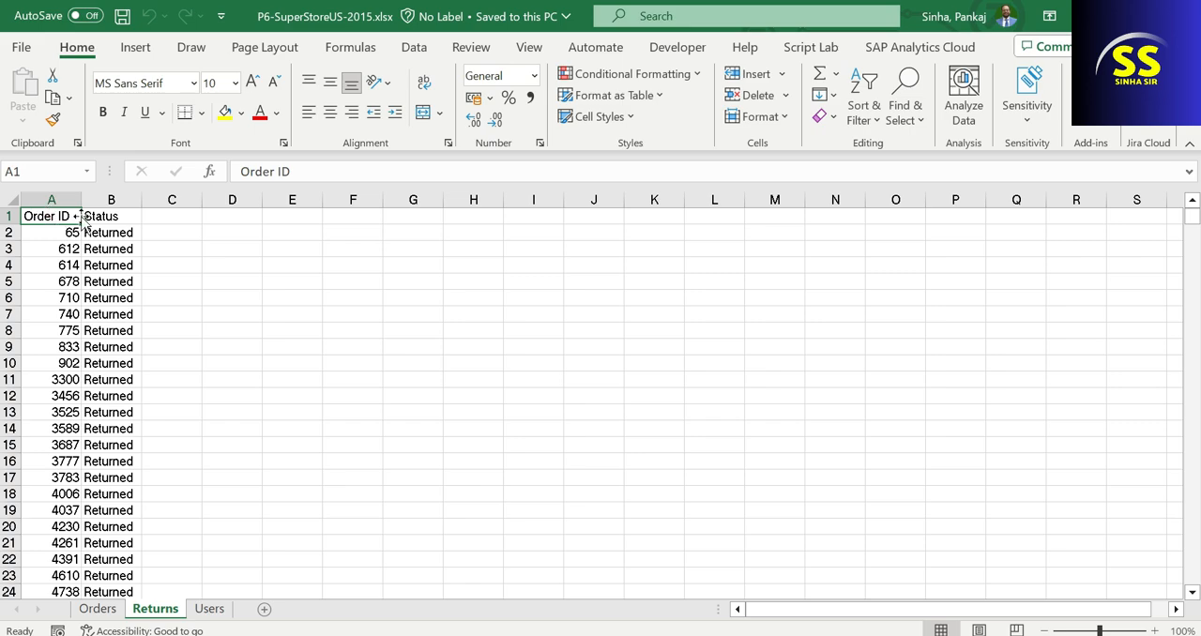
{"action": "left_click", "coordinate": [209, 609]}
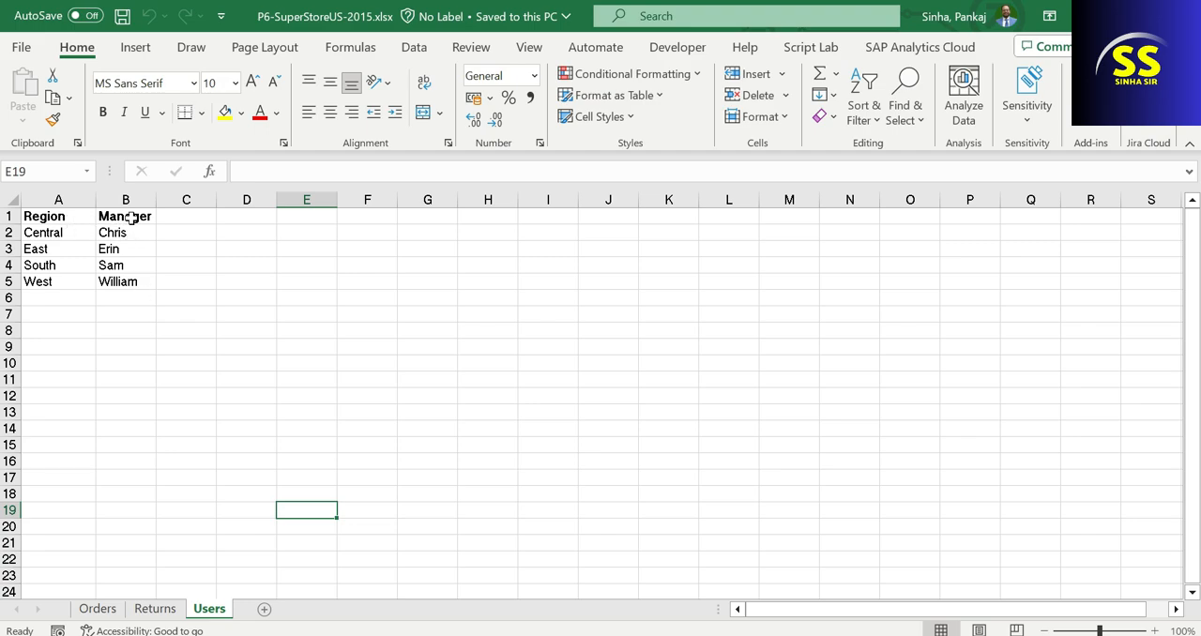
{"action": "left_click", "coordinate": [156, 612]}
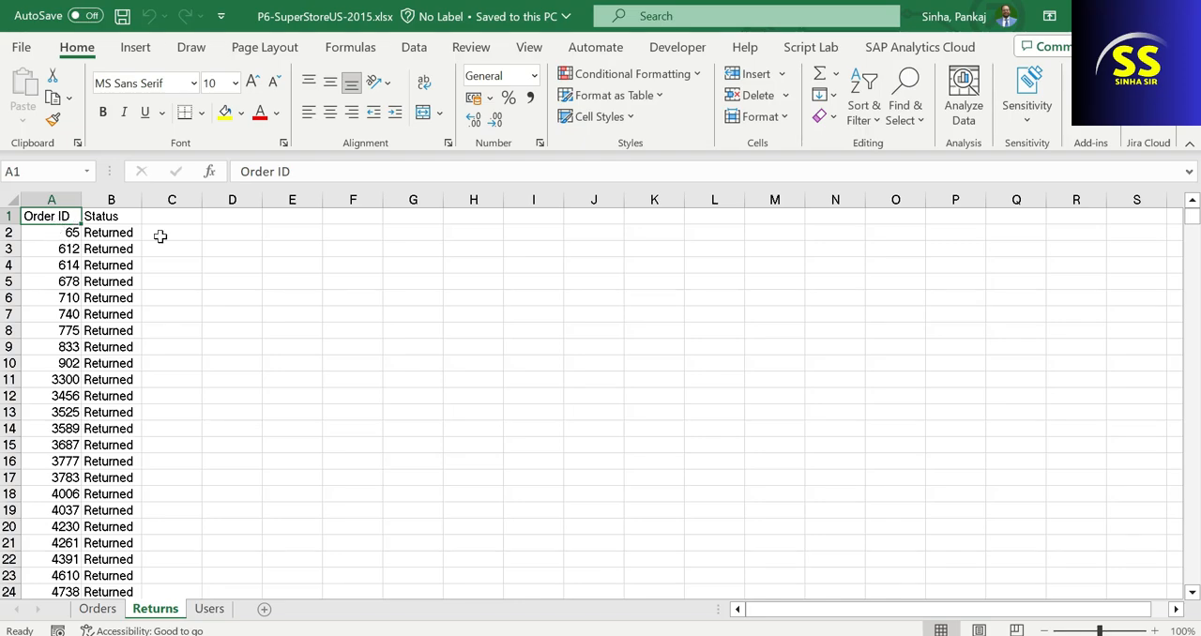
{"action": "left_click", "coordinate": [95, 611]}
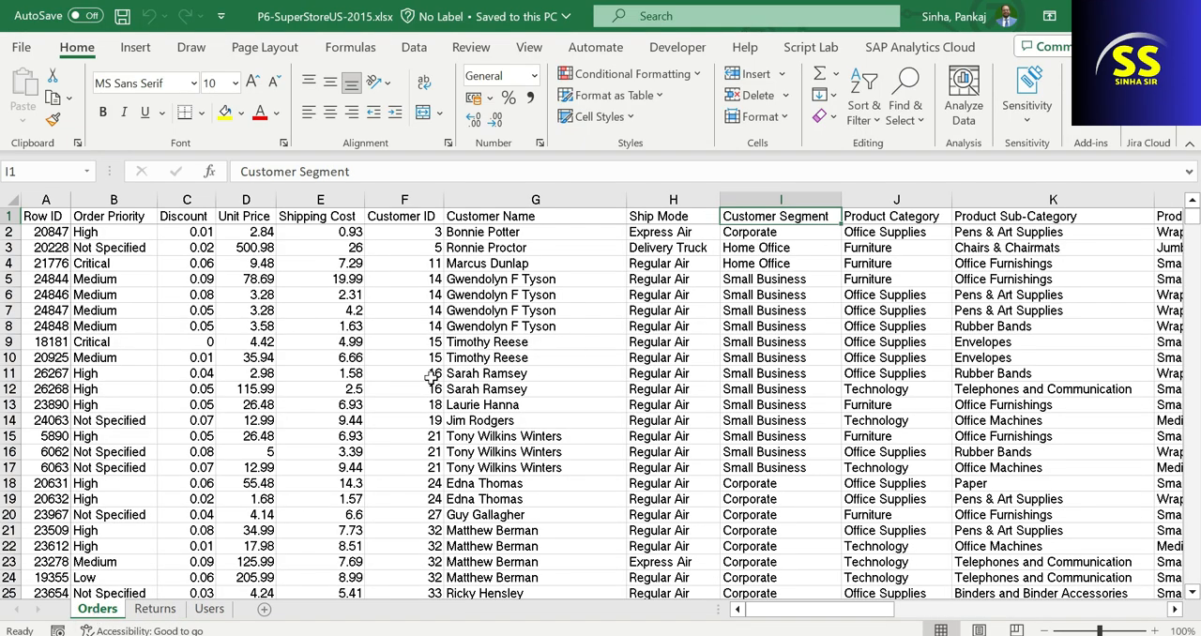
{"action": "left_click_drag", "start_coordinate": [826, 610], "coordinate": [699, 575]}
{"action": "left_click", "coordinate": [1179, 16]}
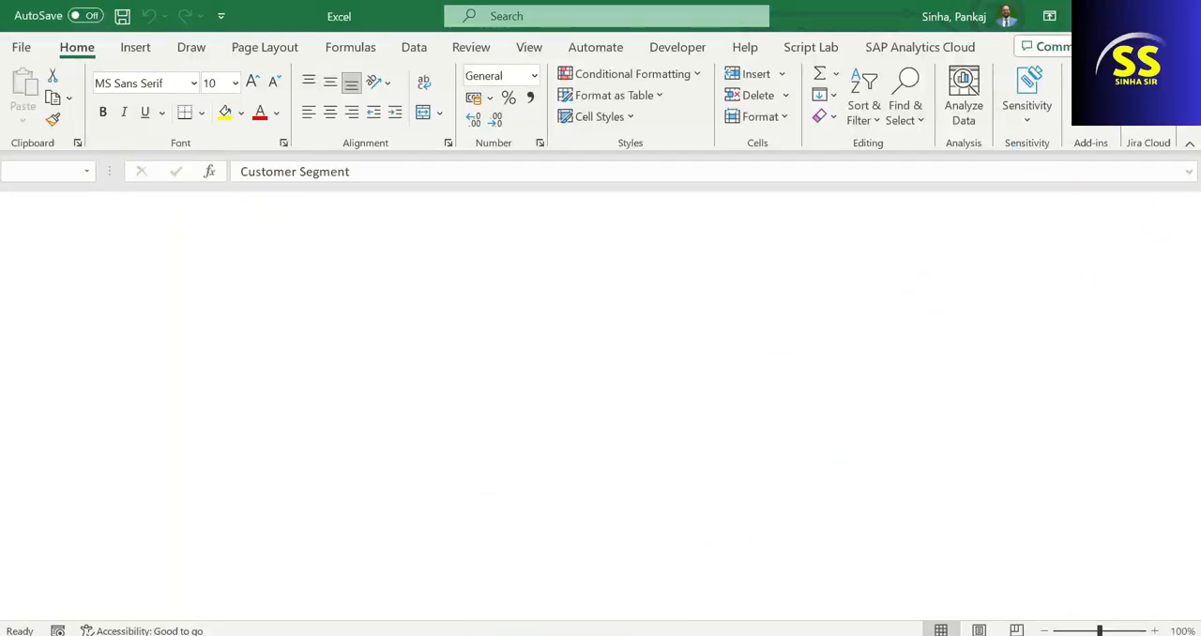
{"action": "left_click", "coordinate": [576, 634]}
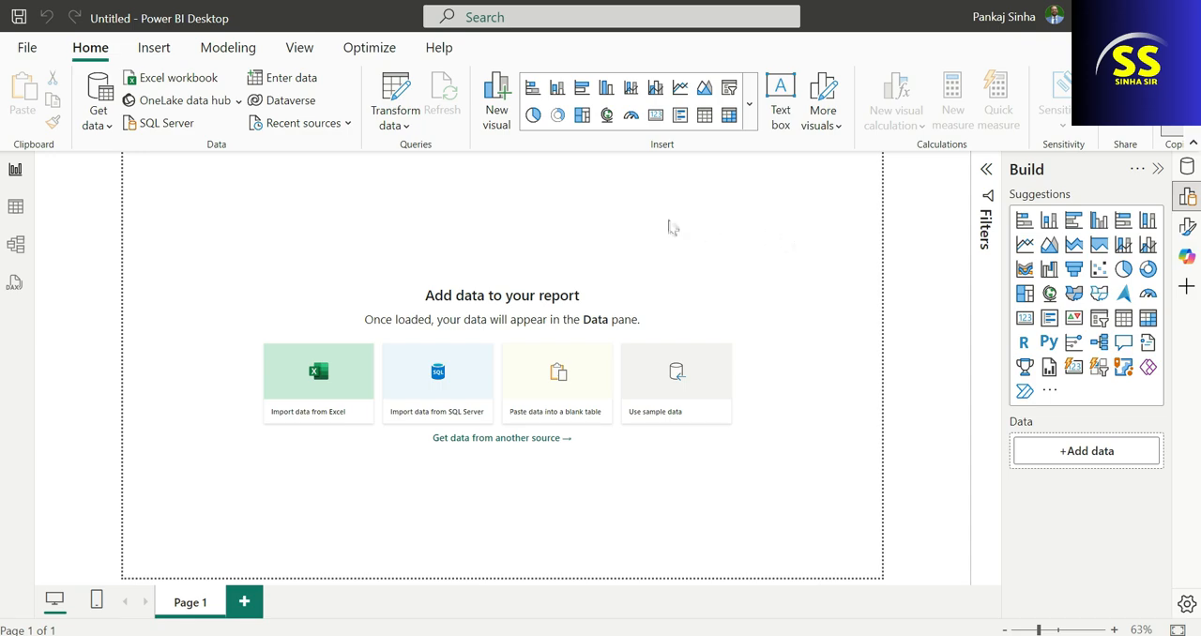
{"action": "left_click", "coordinate": [181, 79]}
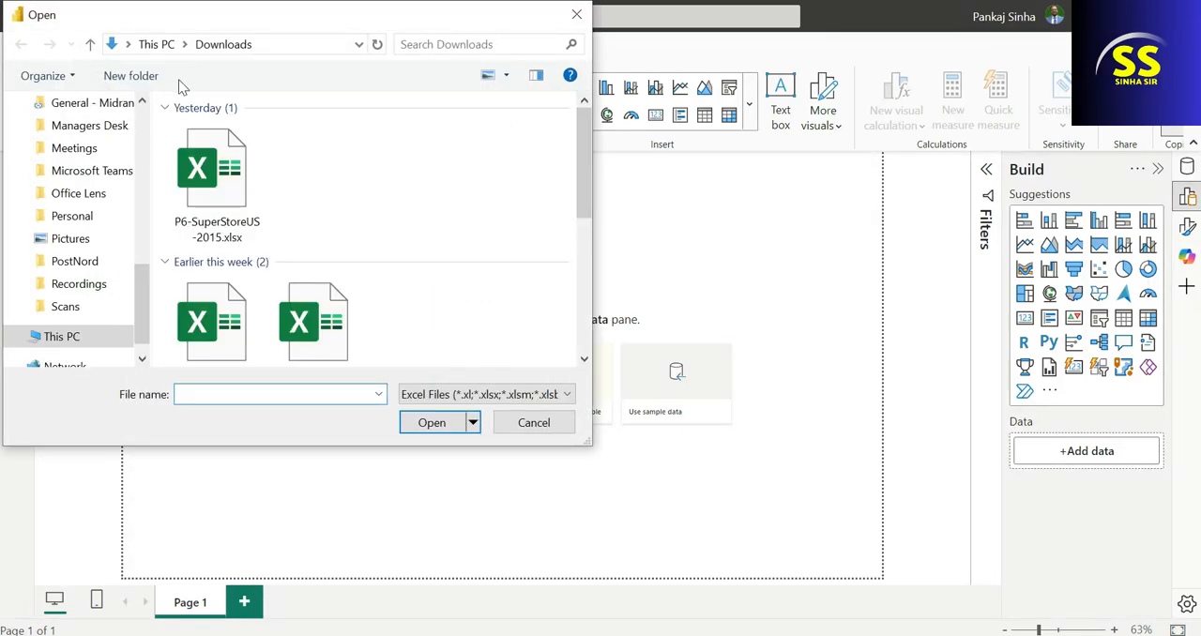
{"action": "left_click", "coordinate": [536, 423]}
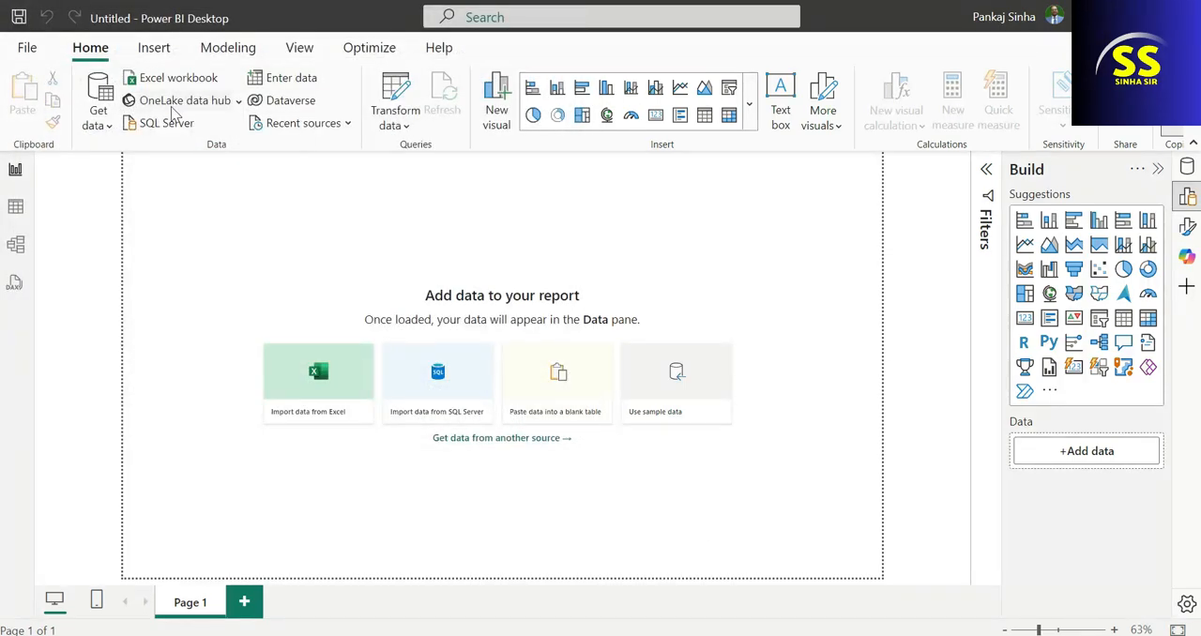
{"action": "left_click", "coordinate": [104, 118]}
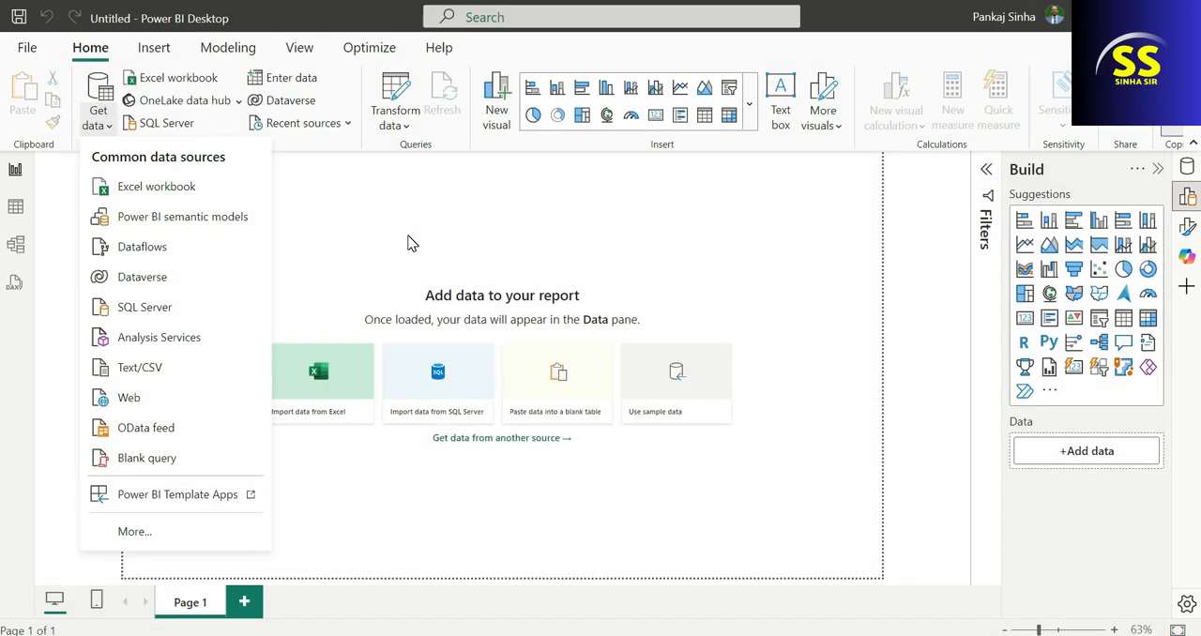
{"action": "left_click", "coordinate": [111, 132]}
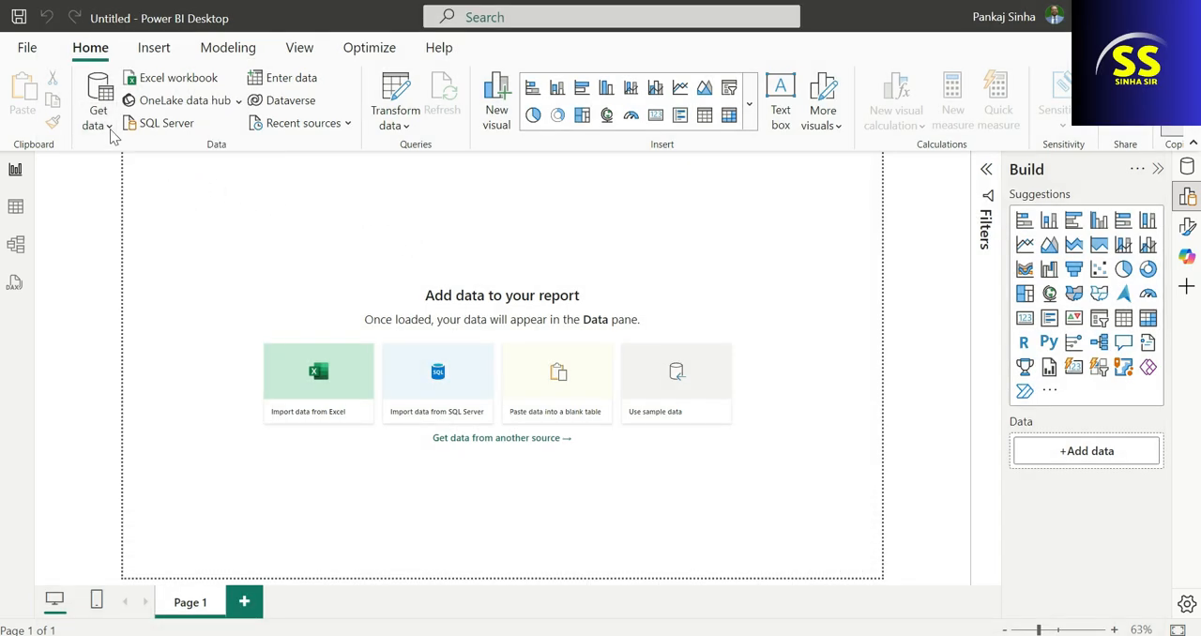
Import data from the Excel workbook P6-SuperStoreUS-2015.xlsx in the Downloads folder.
{"action": "left_click", "coordinate": [177, 78]}
{"action": "left_click", "coordinate": [242, 182]}
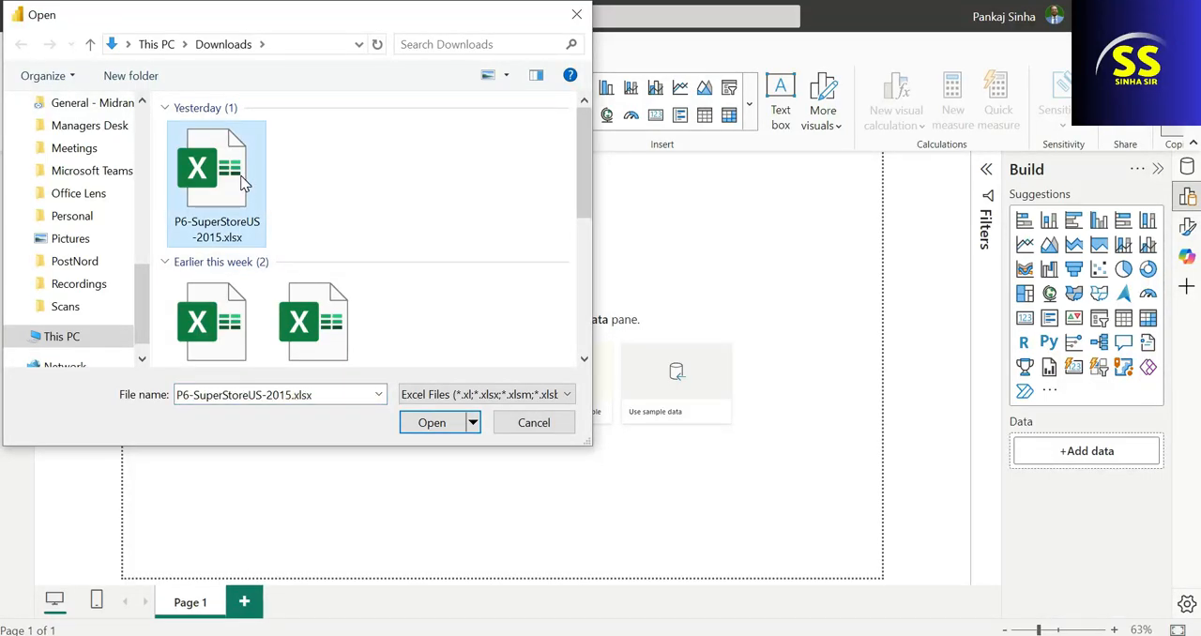
{"action": "double_click", "coordinate": [242, 182]}
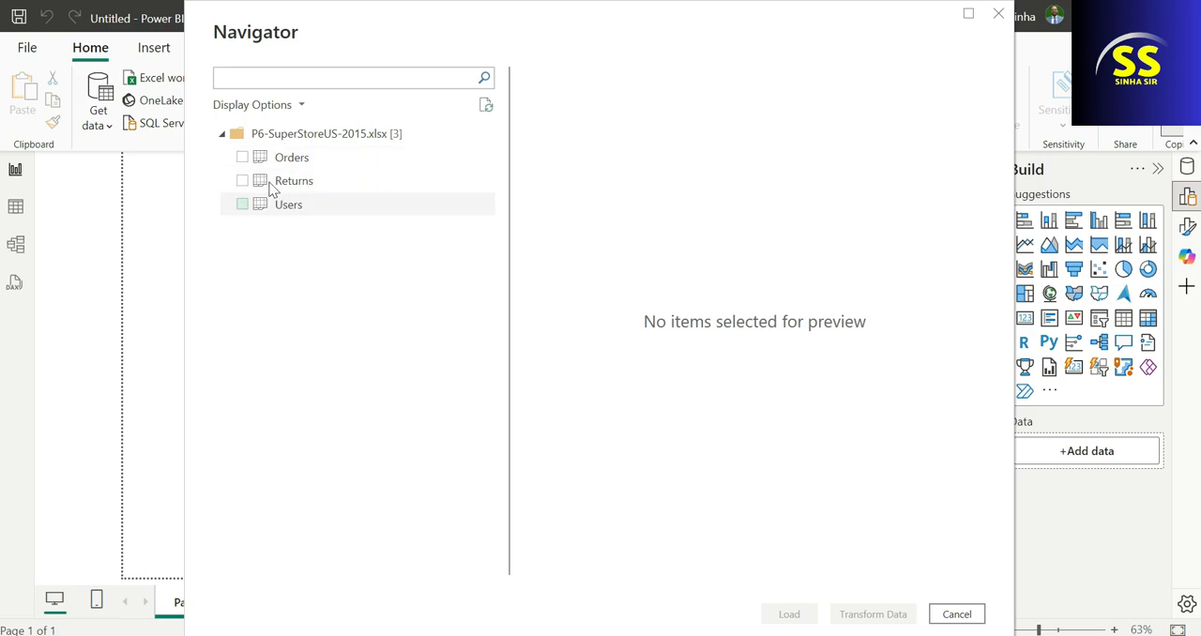
Select the Orders, Returns and Users sheets of the workbook and load them into the report.
{"action": "left_click", "coordinate": [246, 160]}
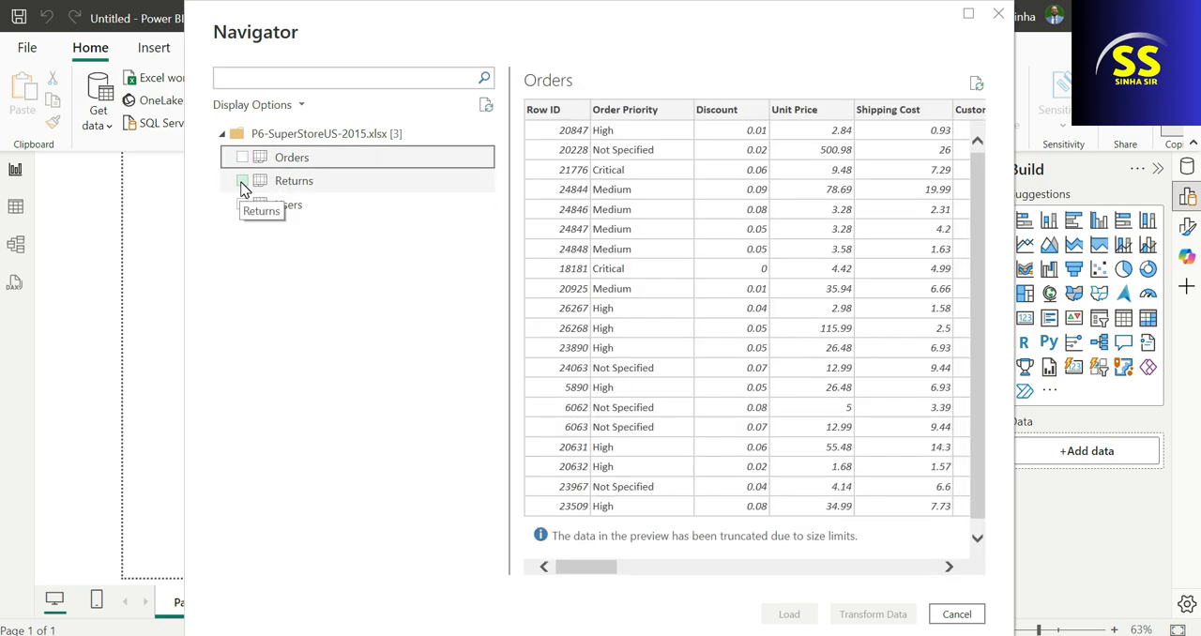
{"action": "left_click", "coordinate": [242, 183]}
{"action": "left_click", "coordinate": [242, 159]}
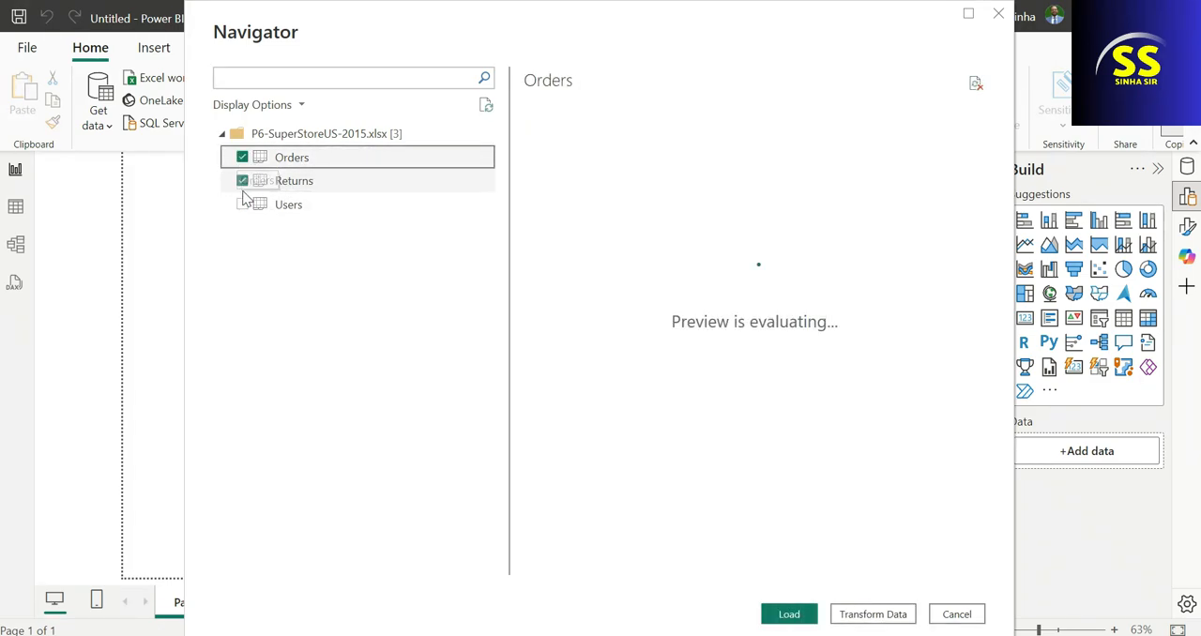
{"action": "left_click", "coordinate": [244, 204]}
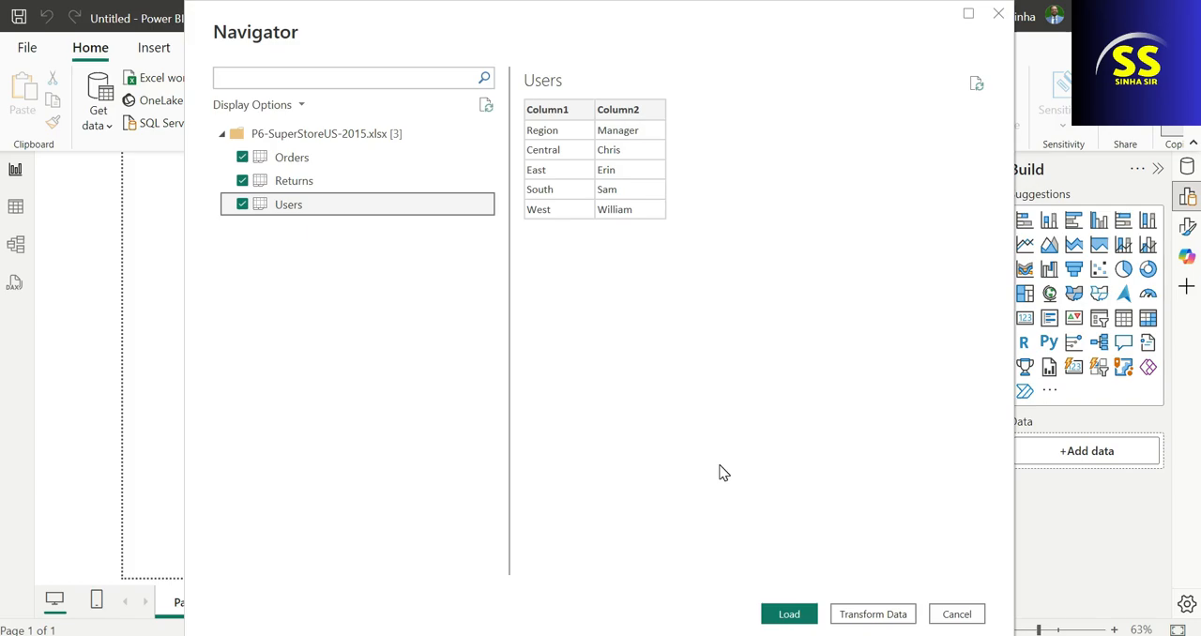
{"action": "left_click", "coordinate": [805, 618]}
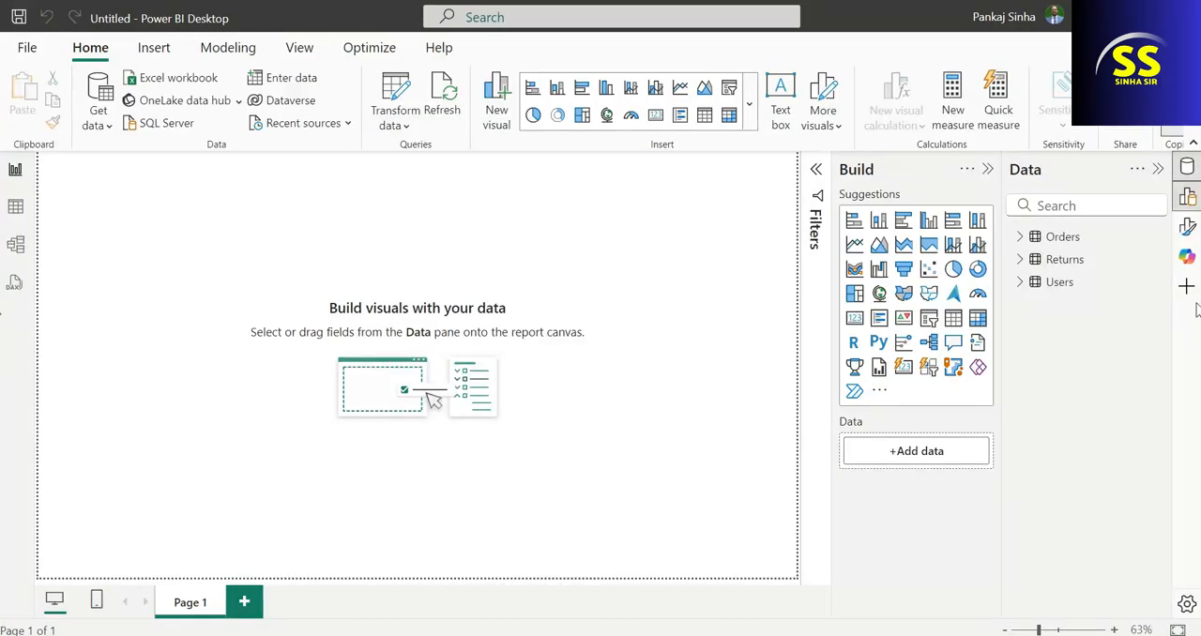
Collapse the Build pane, keep only the Data pane open, and expand the Orders table to list its fields.
{"action": "left_click", "coordinate": [1158, 169]}
{"action": "left_click", "coordinate": [1152, 170]}
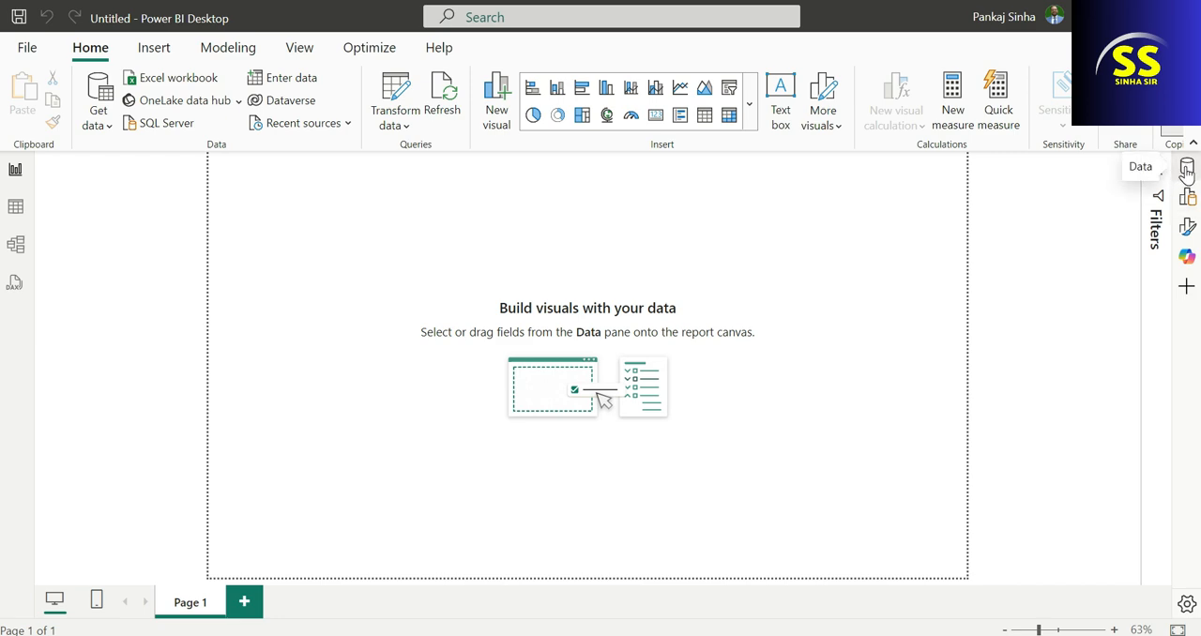
{"action": "left_click", "coordinate": [1186, 172]}
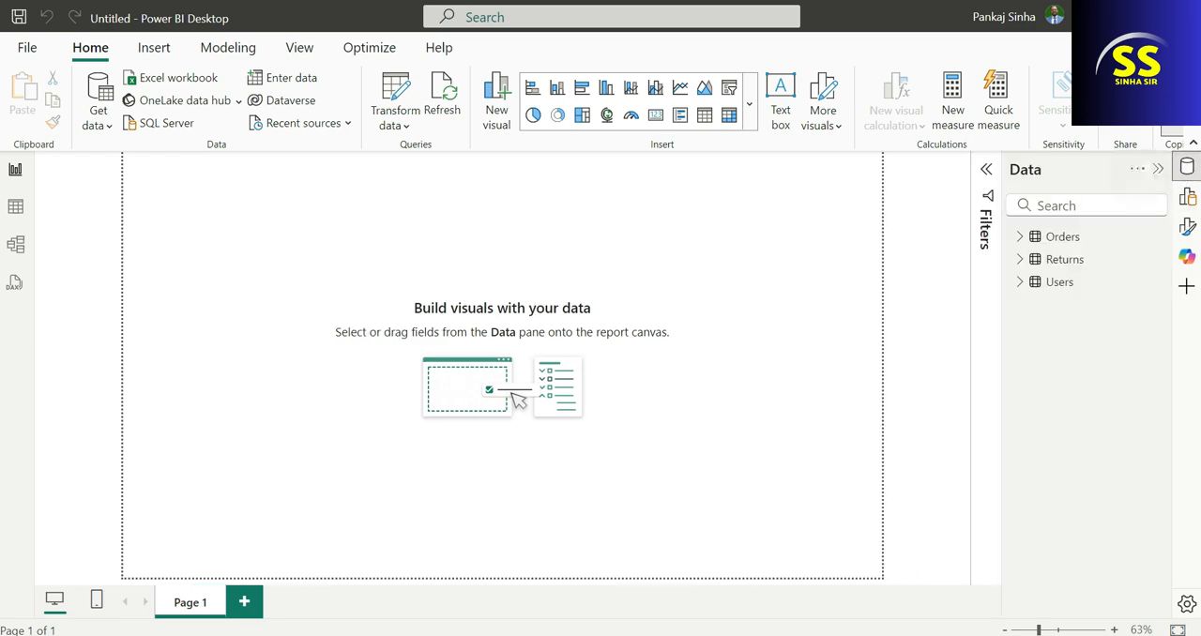
{"action": "left_click", "coordinate": [1021, 238]}
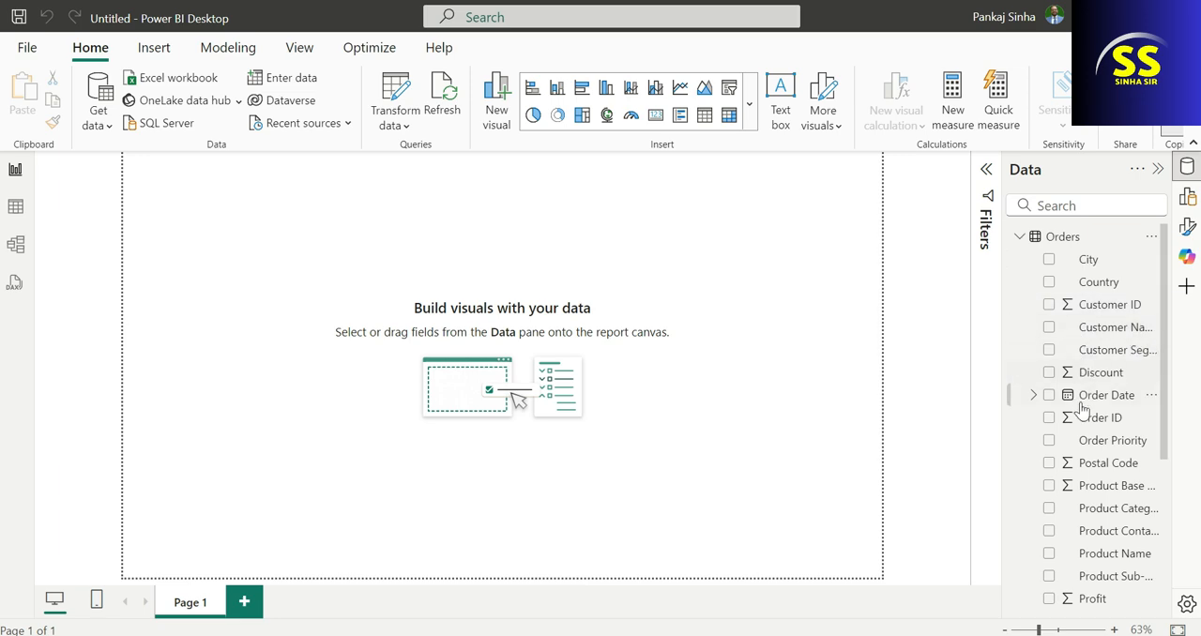
Examine the fields of the Orders and Returns tables, and check the Users table in the field list.
{"action": "scroll", "coordinate": [1101, 537], "scroll_direction": "down", "scroll_amount": 4}
{"action": "scroll", "coordinate": [1113, 542], "scroll_direction": "up", "scroll_amount": 4}
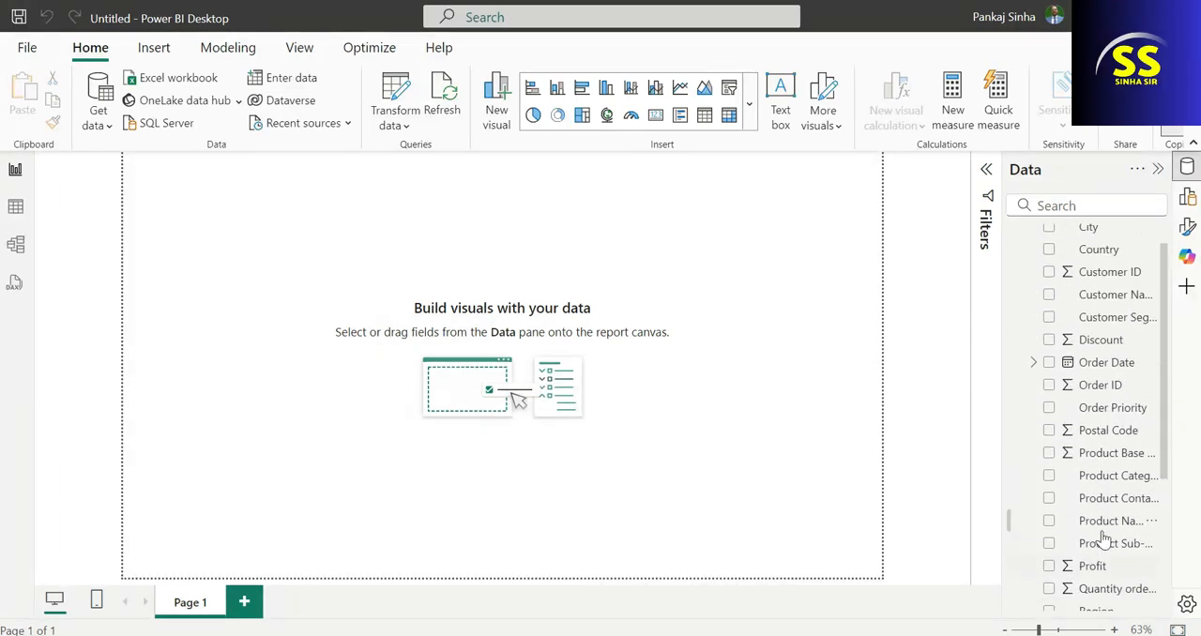
{"action": "scroll", "coordinate": [1147, 505], "scroll_direction": "down", "scroll_amount": 3}
{"action": "scroll", "coordinate": [1155, 437], "scroll_direction": "down", "scroll_amount": 3}
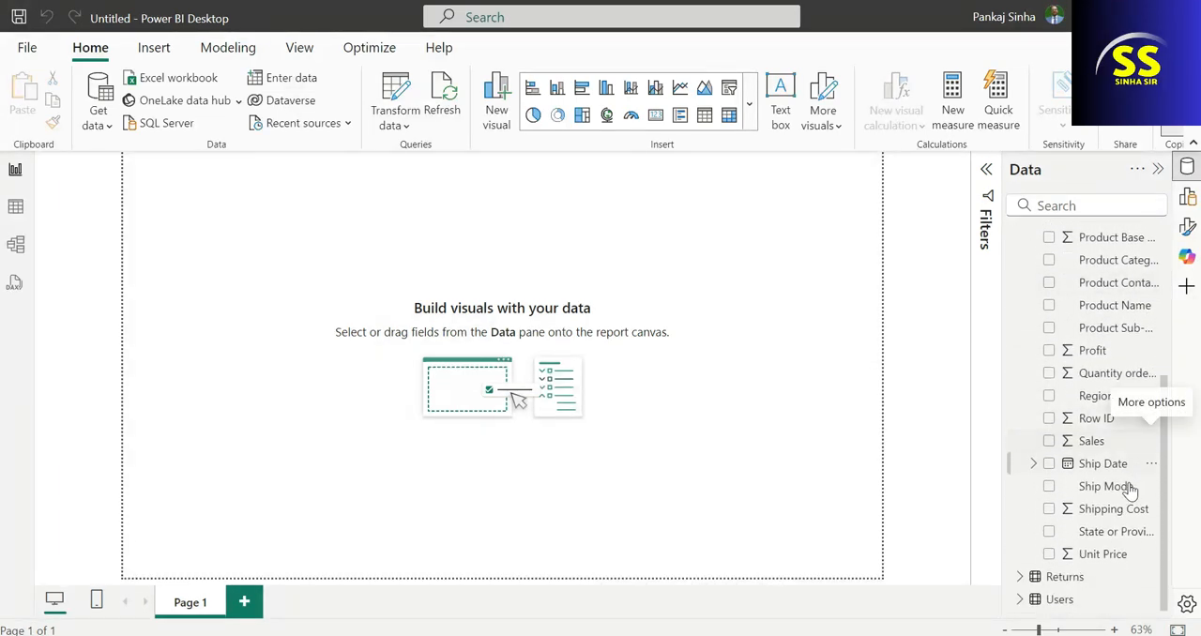
{"action": "scroll", "coordinate": [1132, 512], "scroll_direction": "up", "scroll_amount": 5}
{"action": "scroll", "coordinate": [1132, 530], "scroll_direction": "up", "scroll_amount": 1}
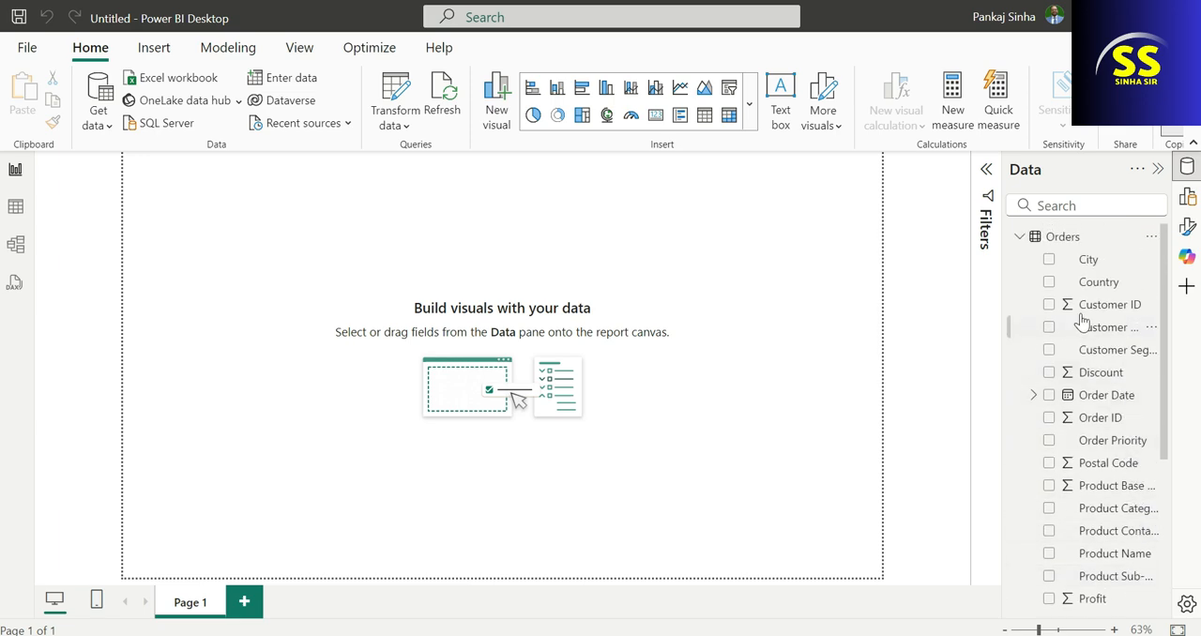
{"action": "left_click", "coordinate": [1019, 237]}
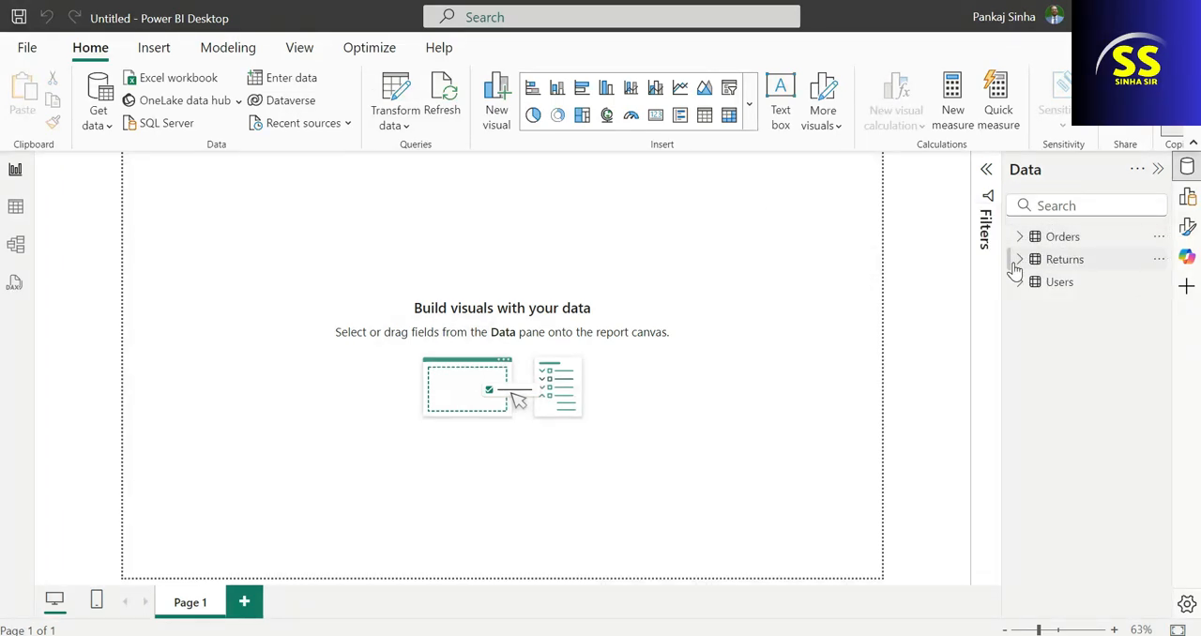
{"action": "left_click", "coordinate": [1020, 260]}
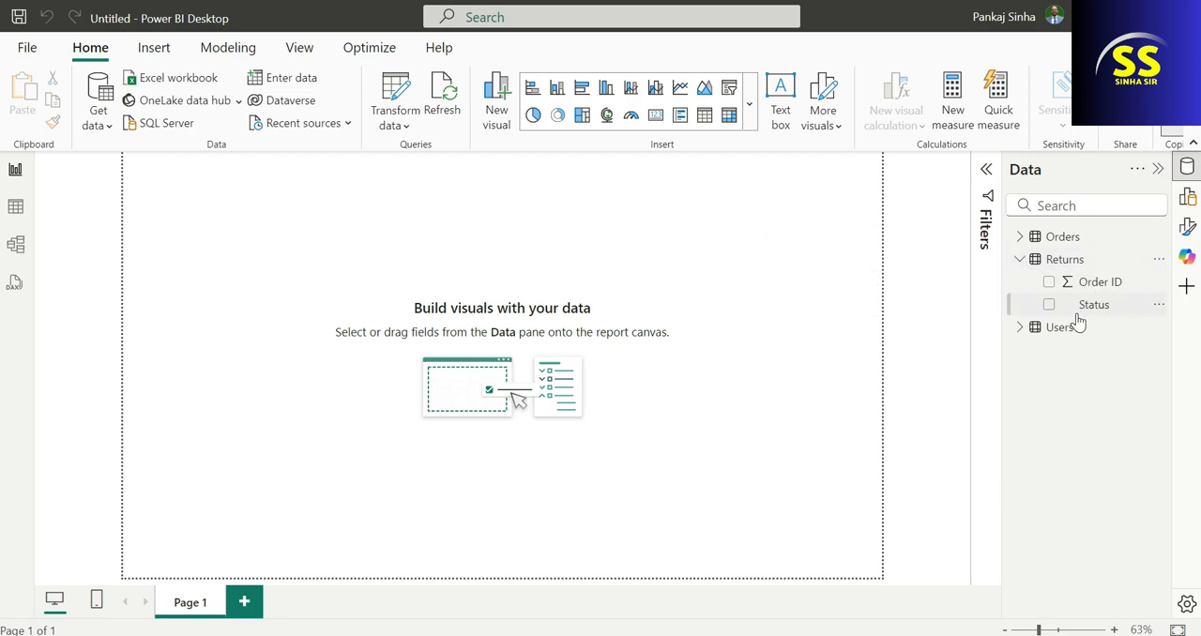
{"action": "left_click", "coordinate": [1020, 328]}
{"action": "left_click", "coordinate": [1018, 327]}
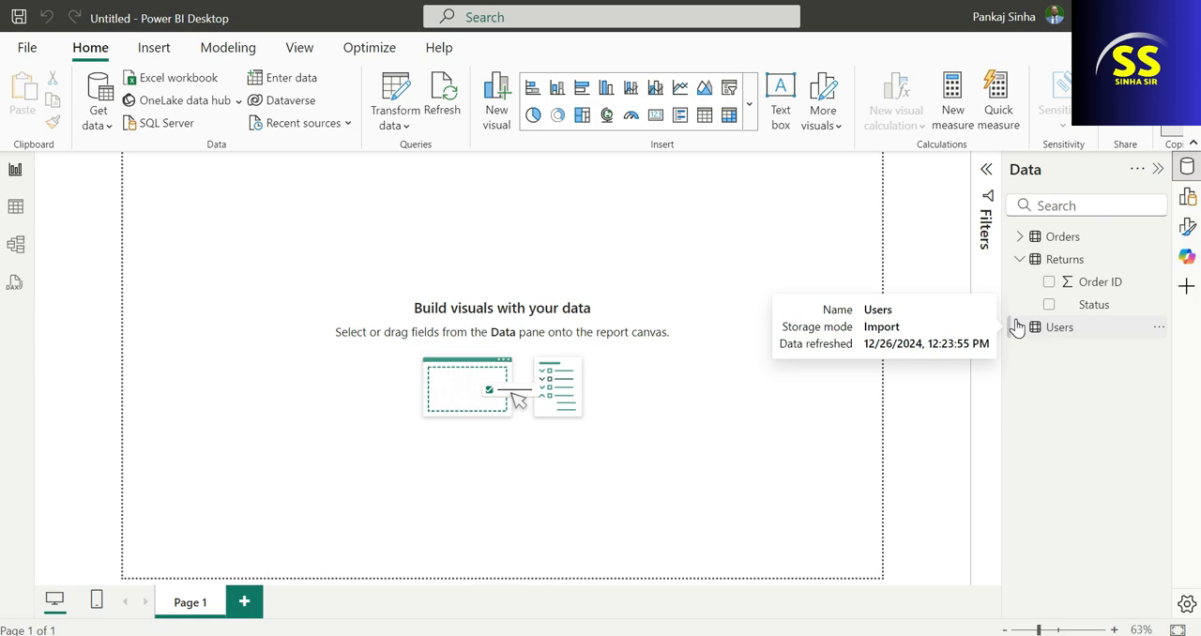
Inspect the rows of the Users table, including its column headers, and the Orders table in Table view.
{"action": "left_click", "coordinate": [27, 206]}
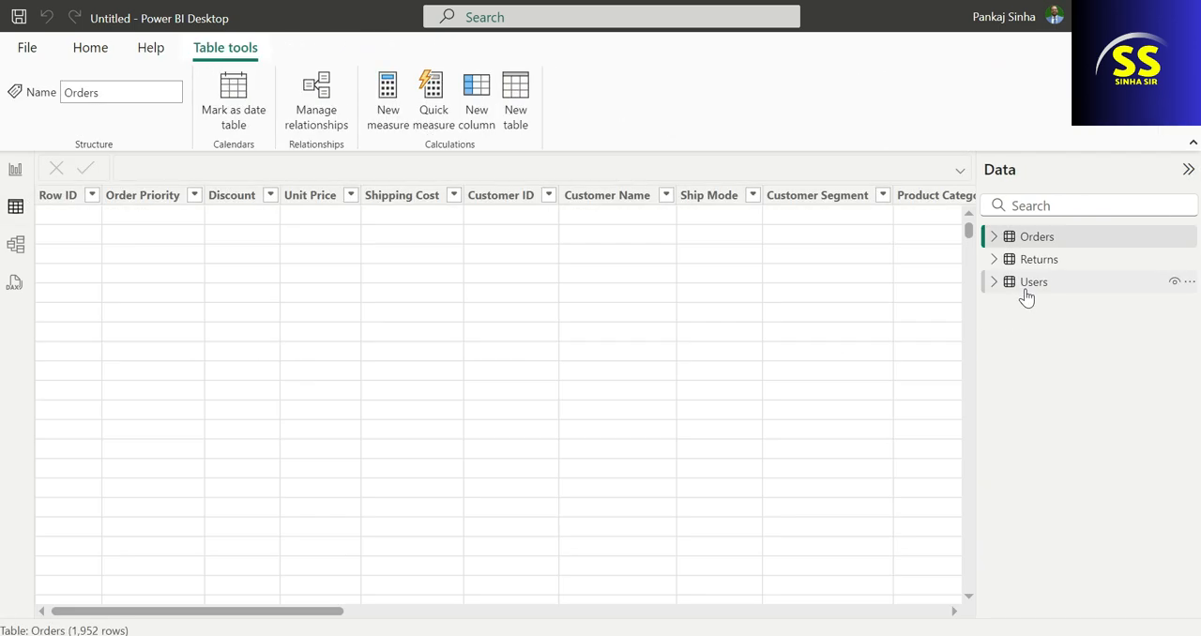
{"action": "left_click", "coordinate": [1026, 295]}
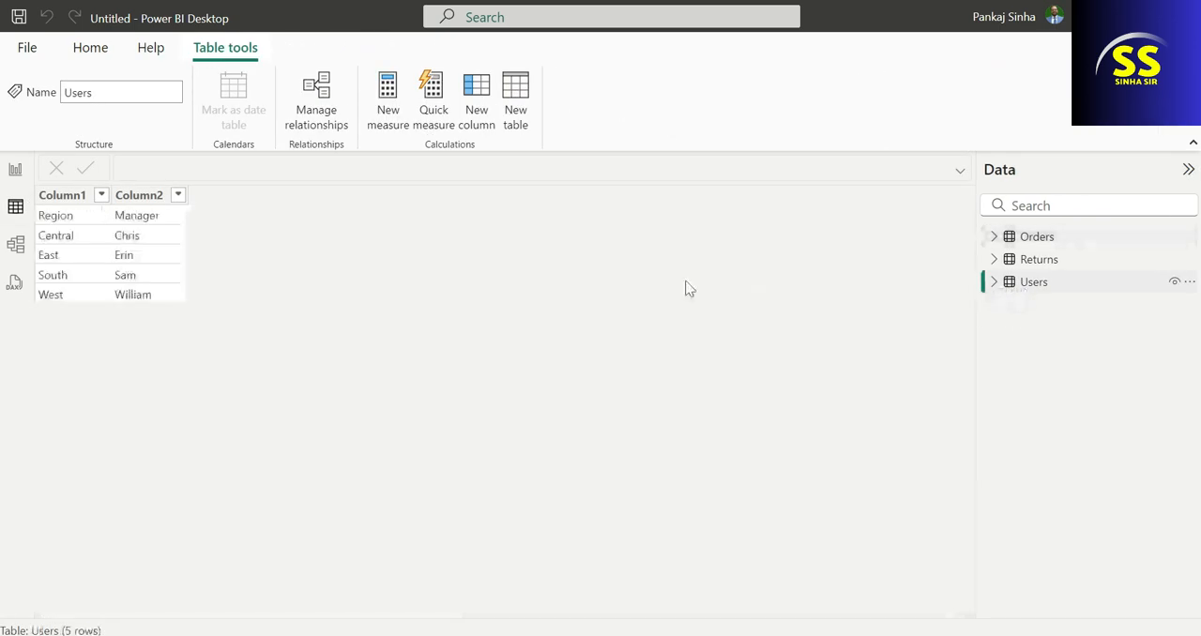
{"action": "left_click", "coordinate": [54, 217]}
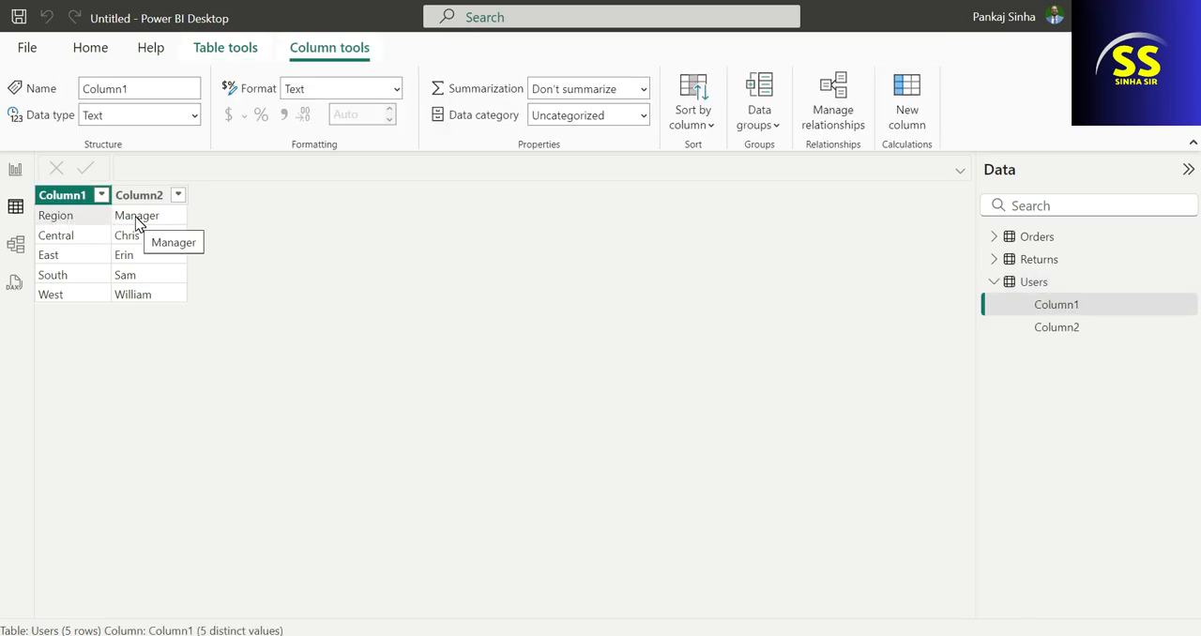
{"action": "left_click", "coordinate": [137, 224]}
{"action": "left_click", "coordinate": [85, 224]}
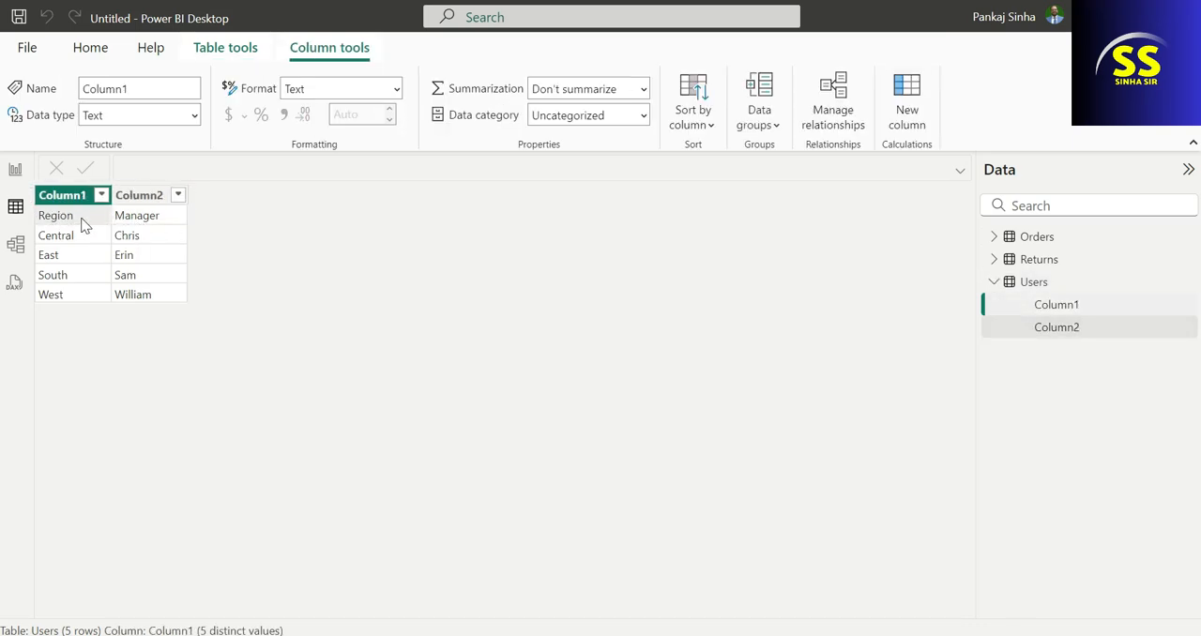
{"action": "left_click", "coordinate": [93, 51]}
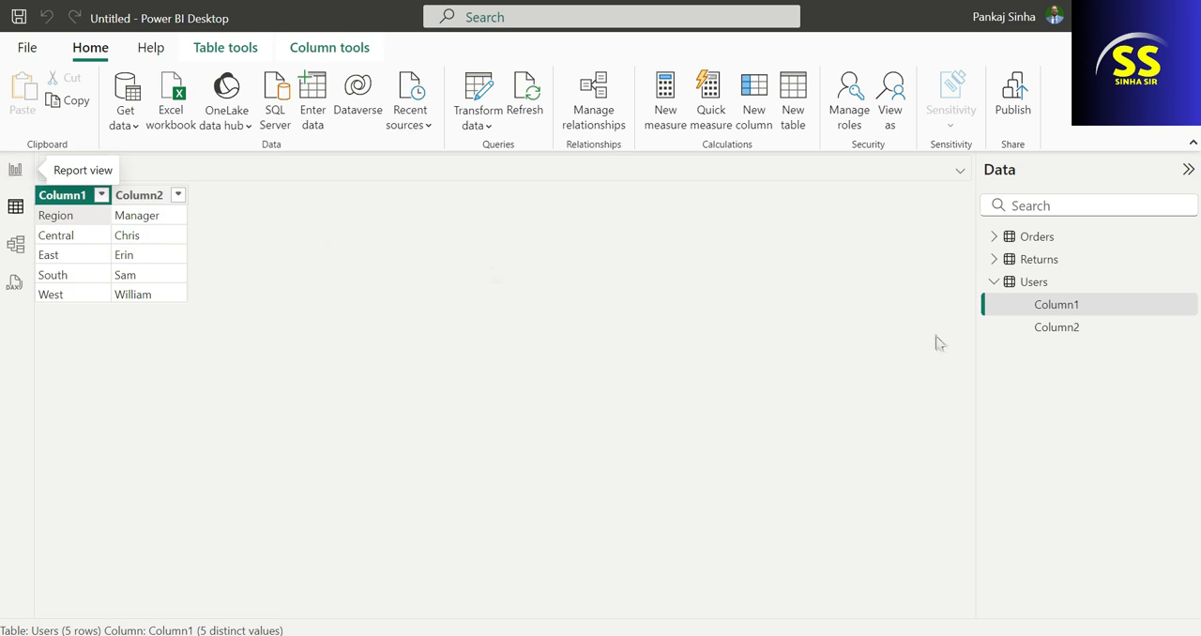
{"action": "left_click", "coordinate": [995, 237]}
{"action": "left_click", "coordinate": [1041, 240]}
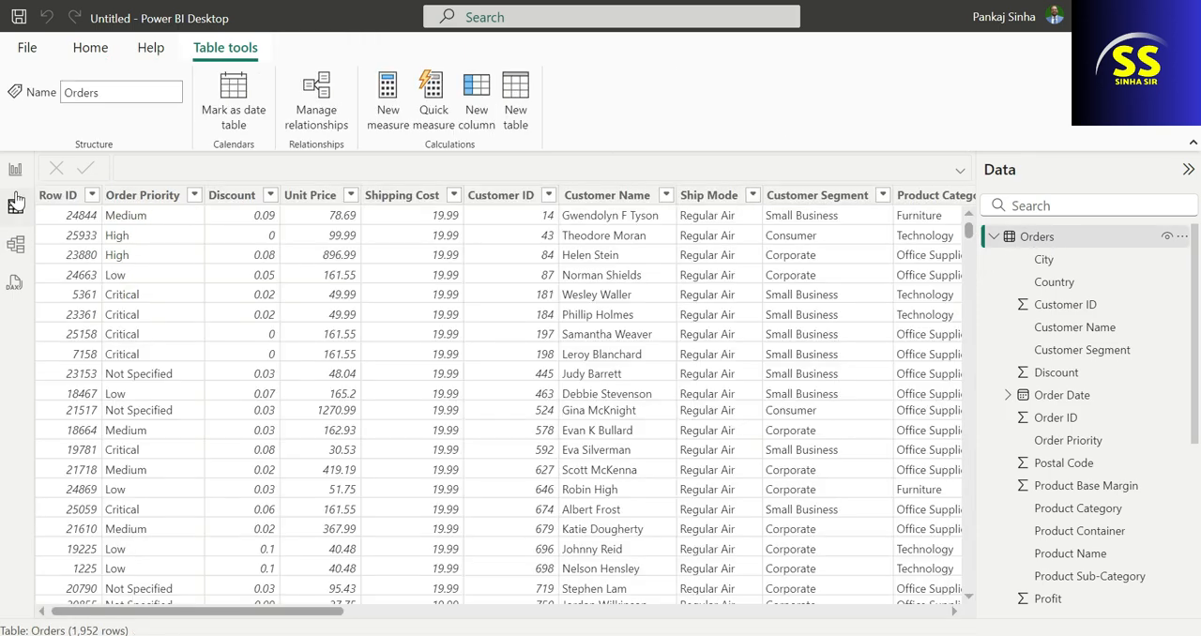
Open the model diagram, collapse the Properties pane, and move the Returns table card up beside Orders.
{"action": "left_click", "coordinate": [17, 247]}
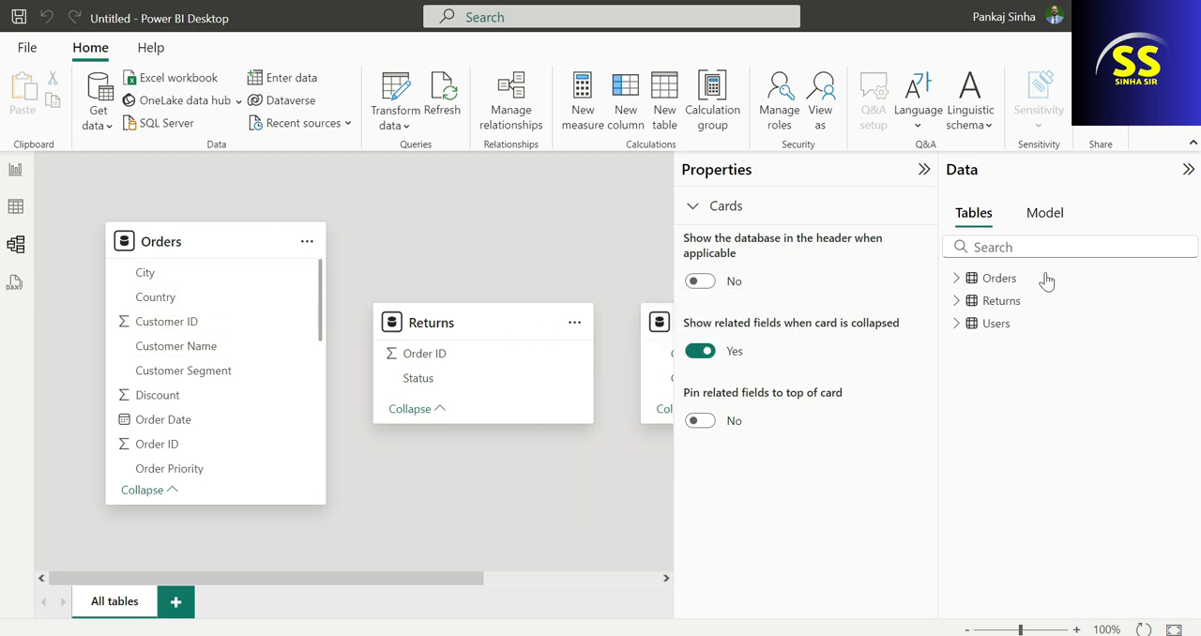
{"action": "left_click", "coordinate": [918, 169]}
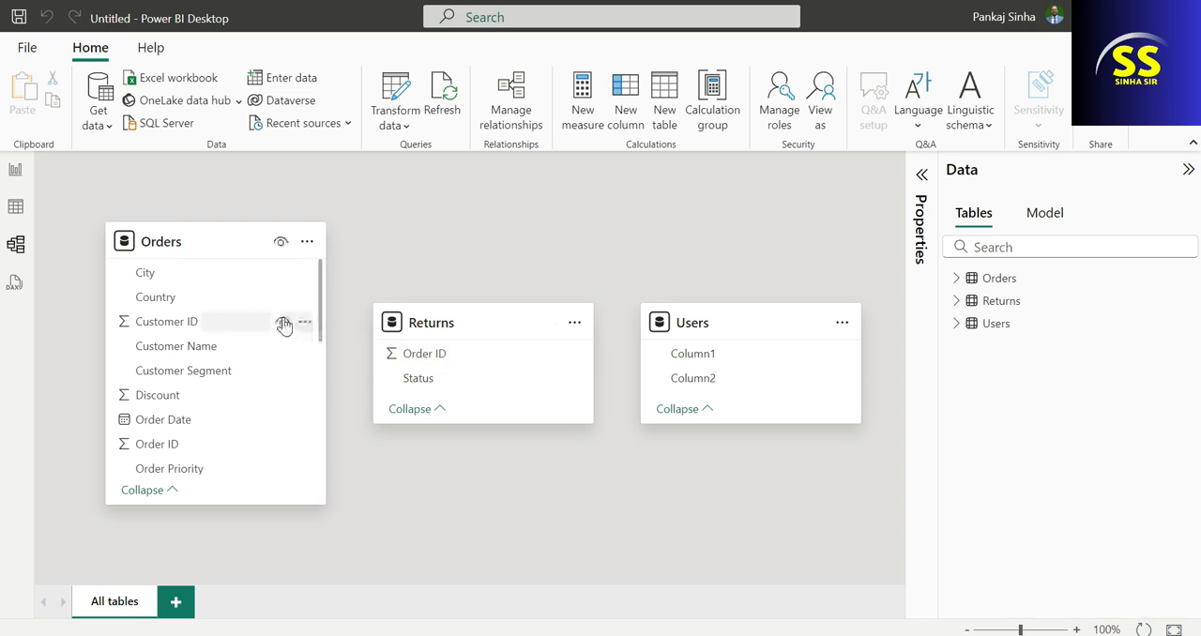
{"action": "left_click_drag", "start_coordinate": [479, 320], "coordinate": [538, 236]}
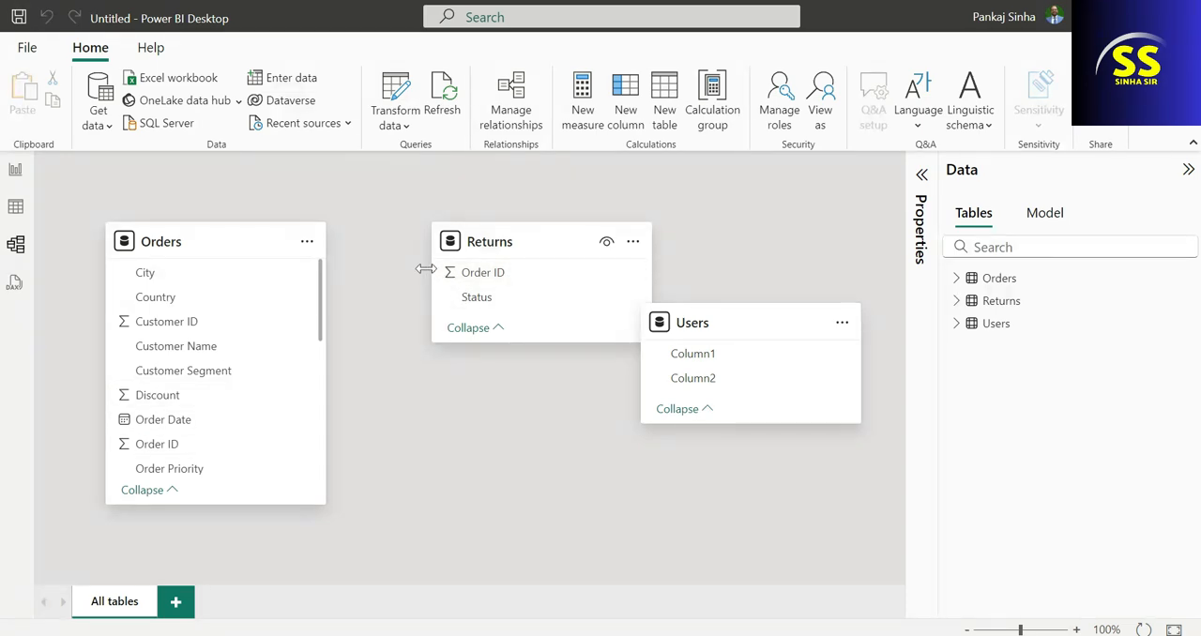
Create an active one-to-many relationship from Returns Order ID to Orders Order ID with single cross-filter direction.
{"action": "left_click_drag", "start_coordinate": [452, 272], "coordinate": [225, 447]}
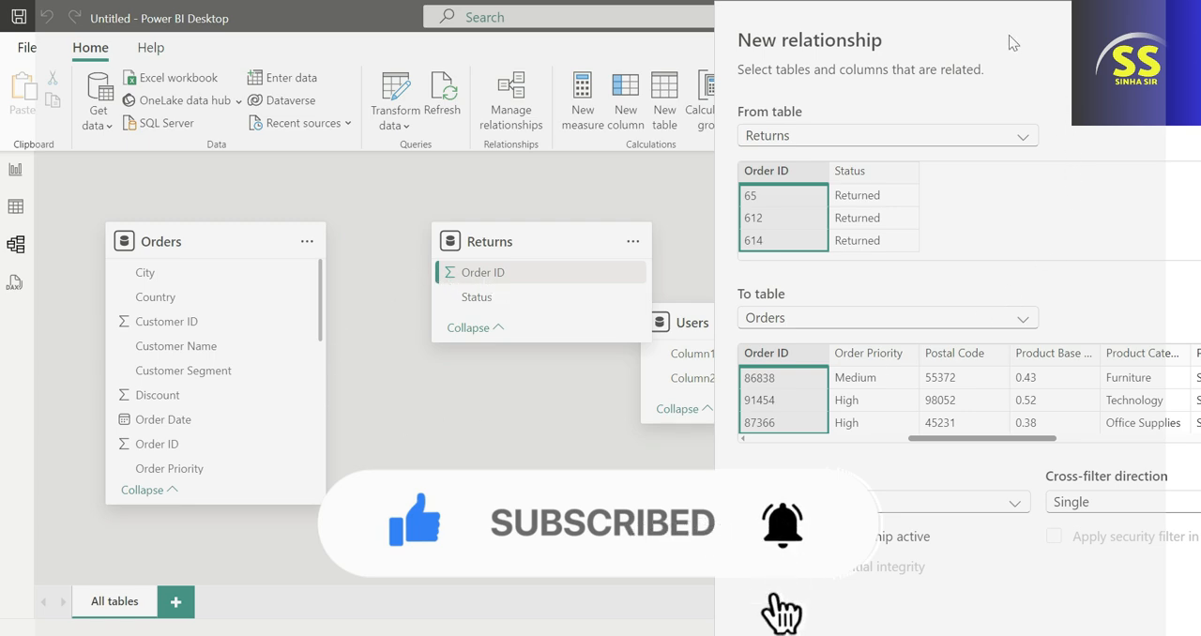
{"action": "left_click_drag", "start_coordinate": [1009, 17], "coordinate": [875, 23]}
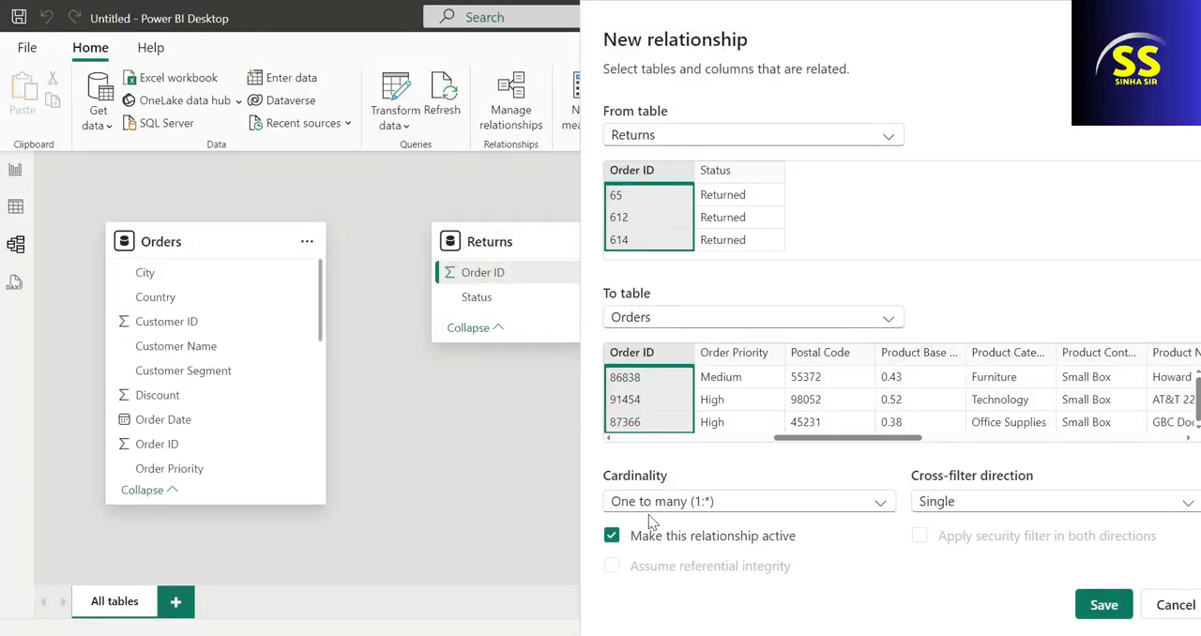
{"action": "left_click", "coordinate": [1100, 605]}
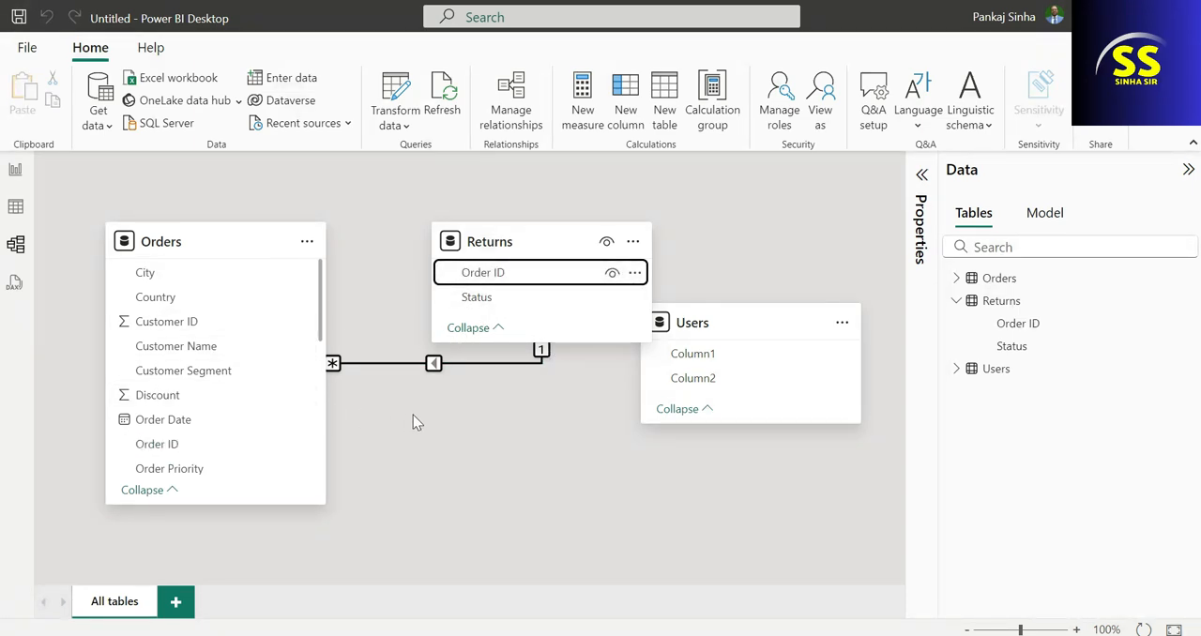
Return to Report view, add a stacked column chart to Page 1, and move it away from the page corner.
{"action": "left_click", "coordinate": [11, 175]}
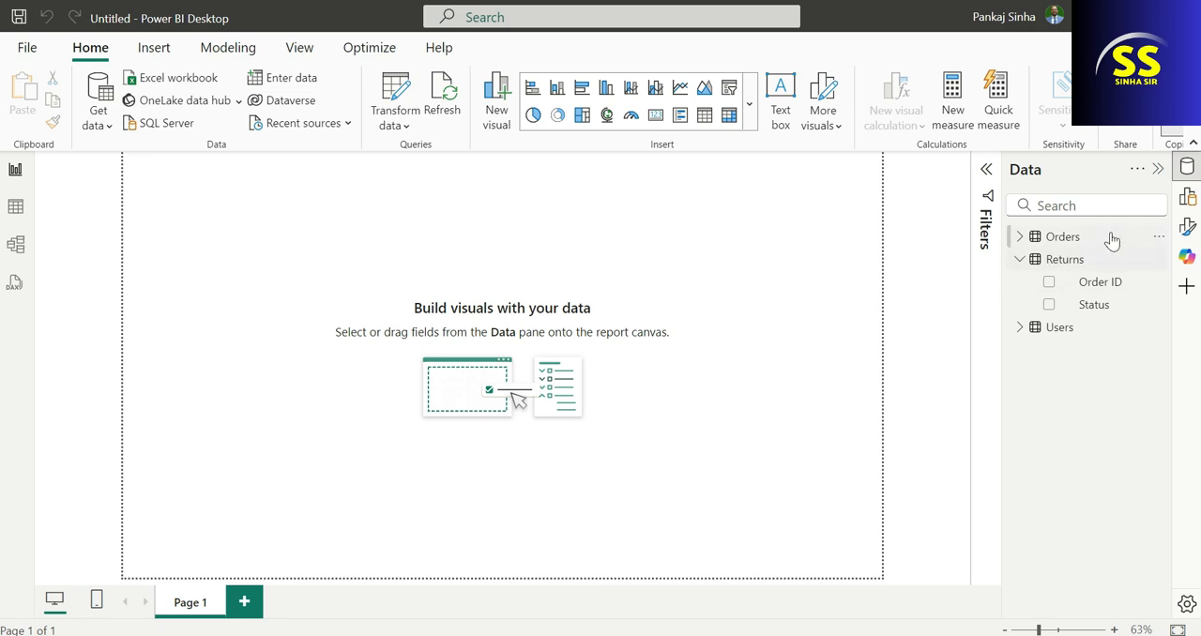
{"action": "left_click", "coordinate": [1188, 197]}
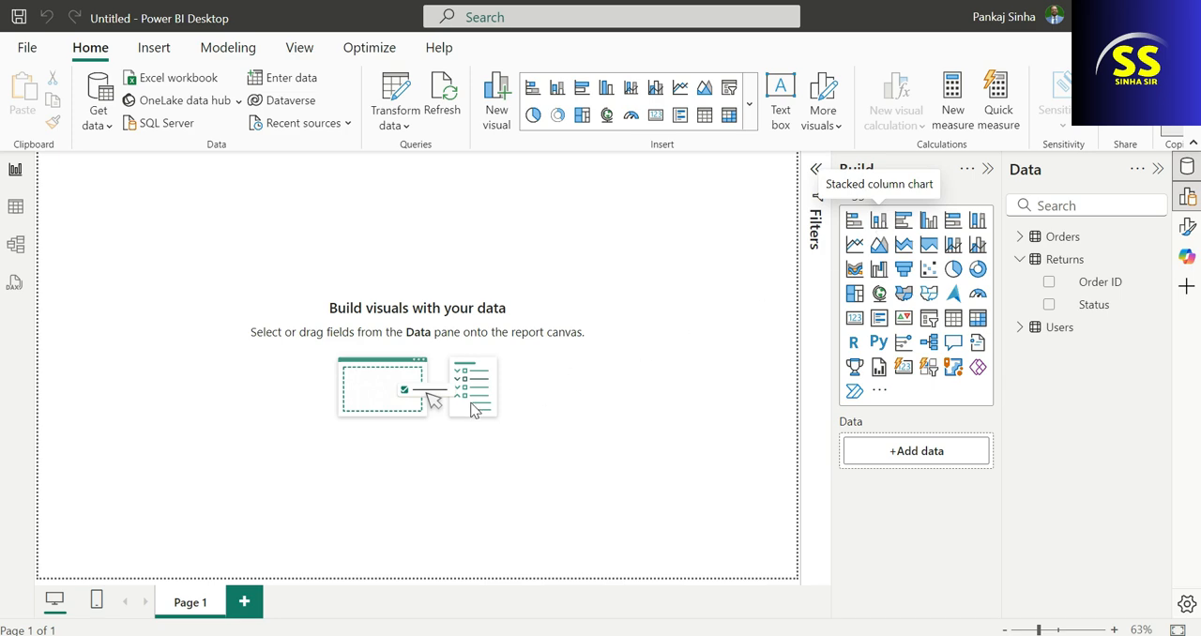
{"action": "left_click", "coordinate": [878, 220]}
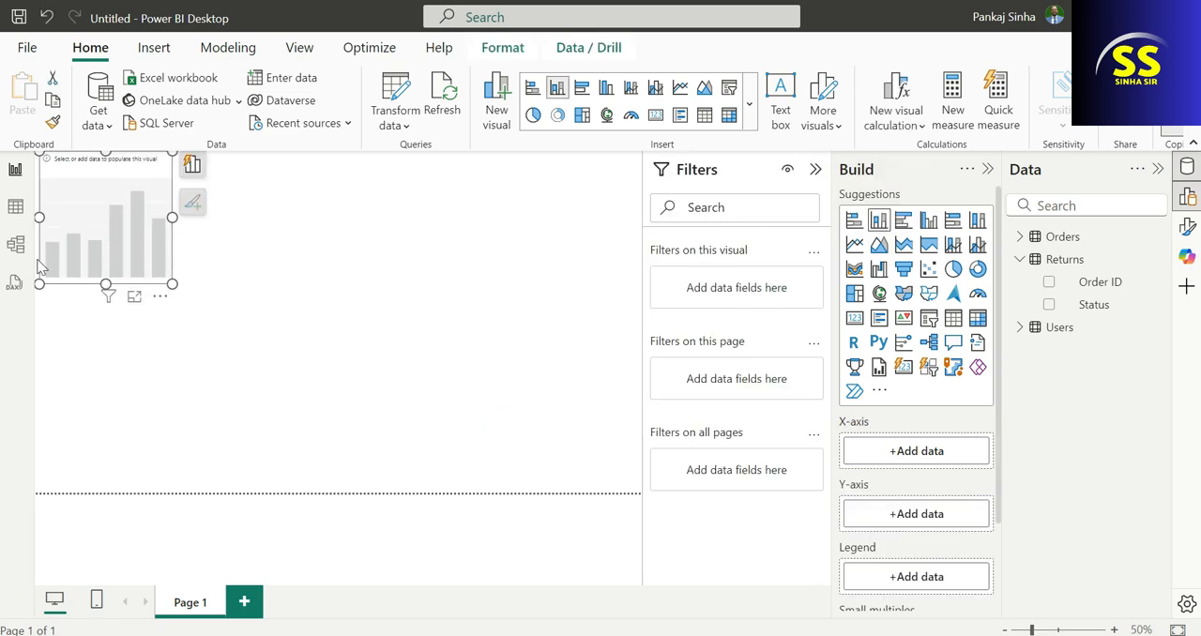
{"action": "left_click_drag", "start_coordinate": [79, 158], "coordinate": [238, 203]}
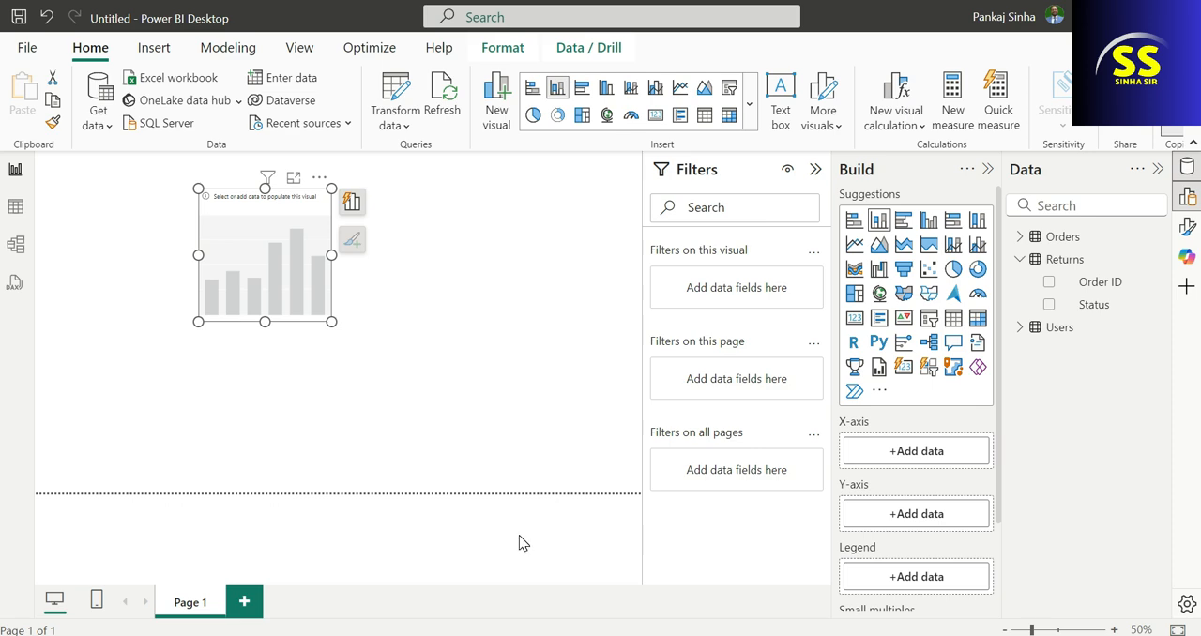
Assign Region from the Orders table to the chart's X-axis and Sales to its Y-axis.
{"action": "left_click", "coordinate": [1020, 259]}
{"action": "left_click", "coordinate": [1021, 237]}
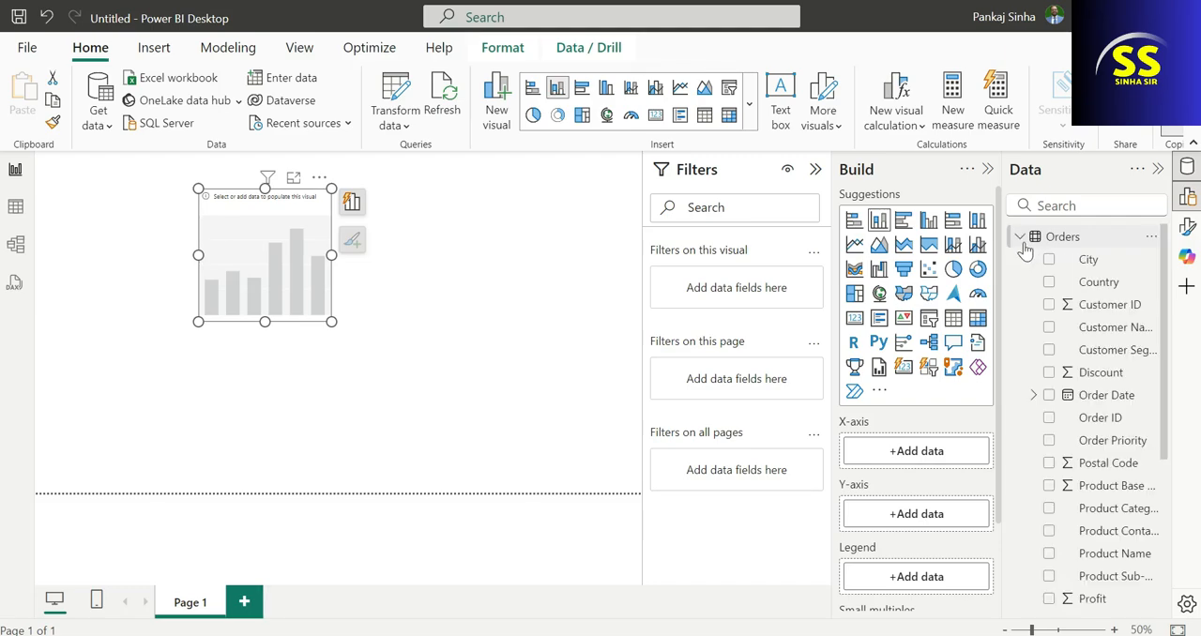
{"action": "scroll", "coordinate": [1102, 469], "scroll_direction": "down", "scroll_amount": 4}
{"action": "left_click_drag", "start_coordinate": [1096, 456], "coordinate": [927, 345]}
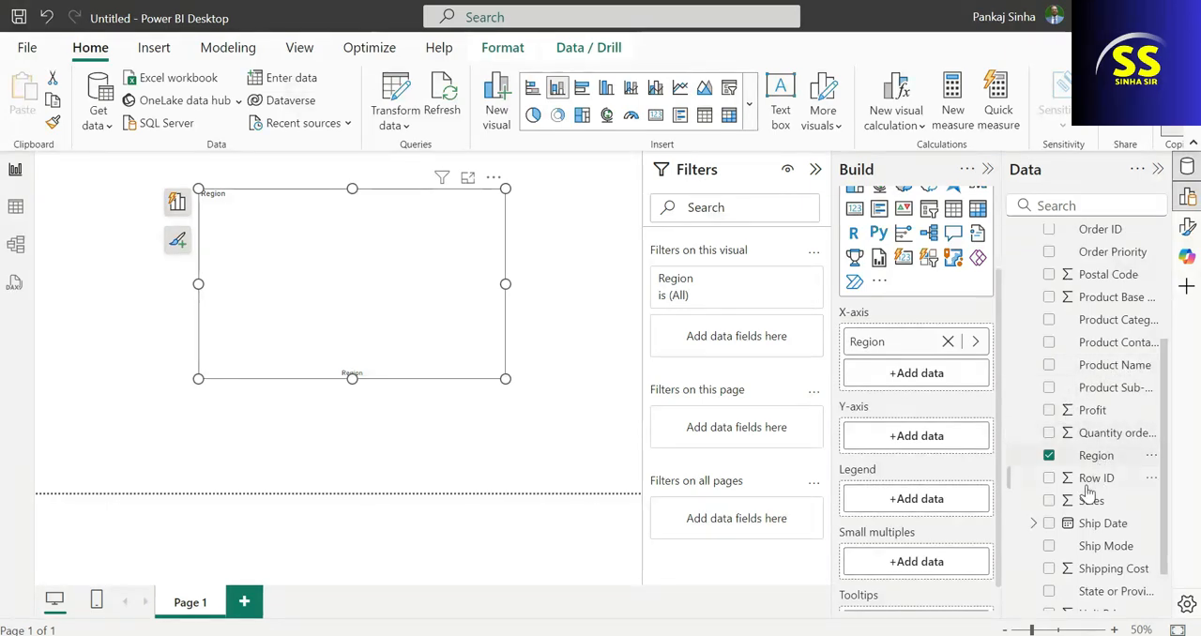
{"action": "left_click_drag", "start_coordinate": [1093, 509], "coordinate": [915, 437]}
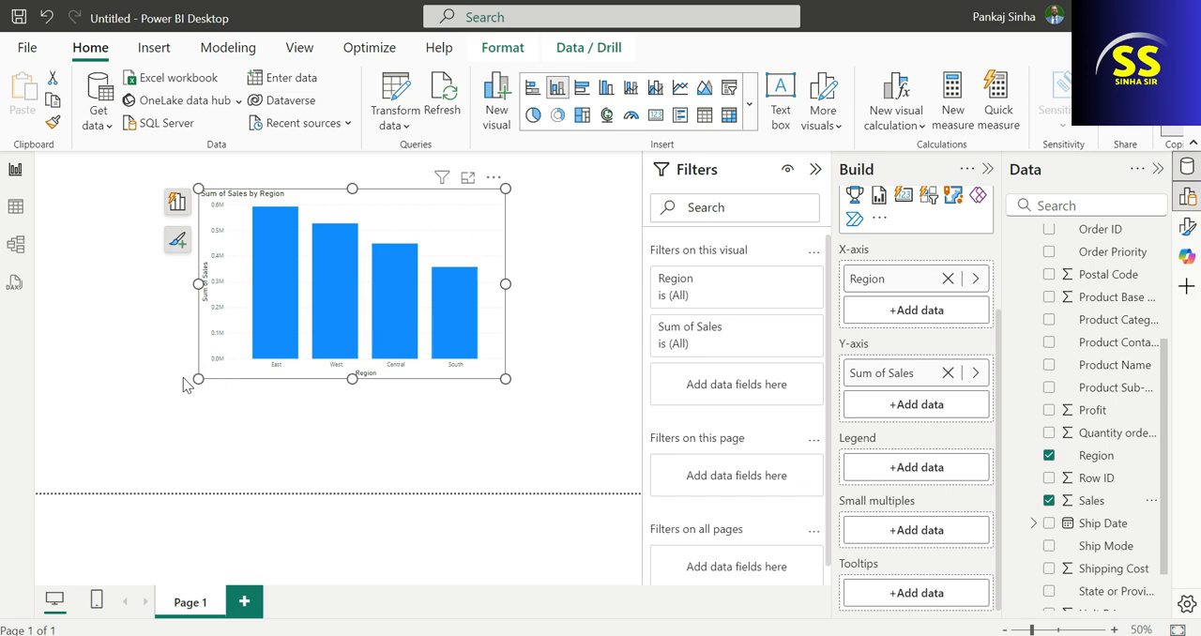
Resize and reposition the sales by region chart so it fills the left part of the page at a moderate size.
{"action": "left_click_drag", "start_coordinate": [199, 379], "coordinate": [104, 418]}
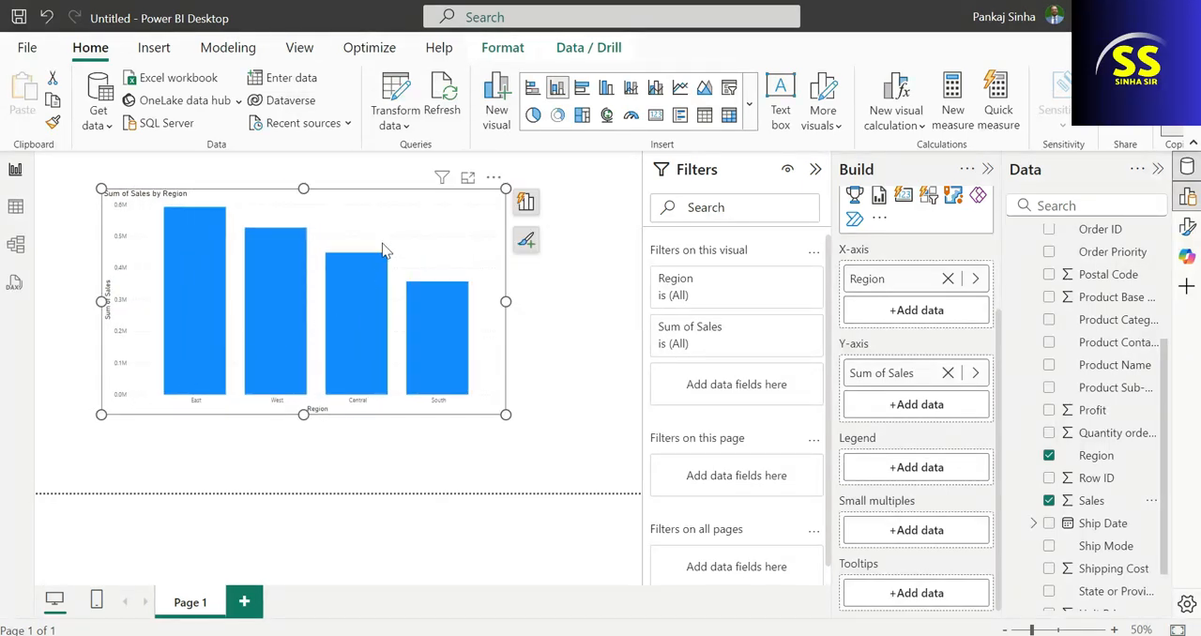
{"action": "left_click_drag", "start_coordinate": [391, 215], "coordinate": [462, 235]}
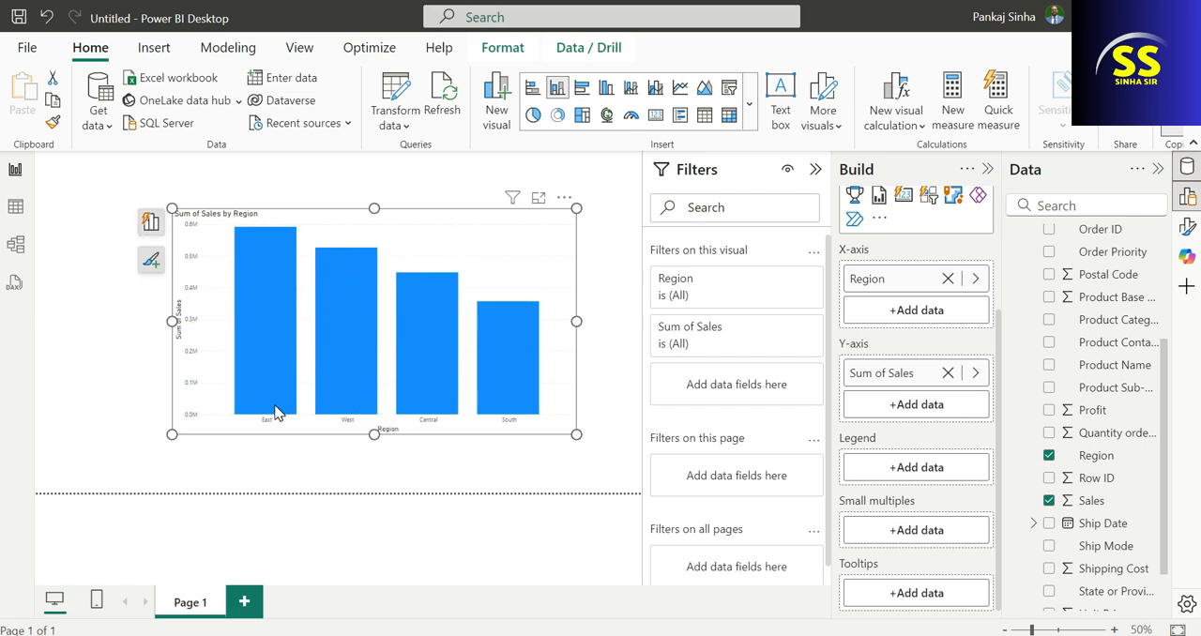
{"action": "mouse_move", "coordinate": [316, 397]}
{"action": "left_click_drag", "start_coordinate": [171, 433], "coordinate": [67, 473]}
{"action": "mouse_move", "coordinate": [170, 270]}
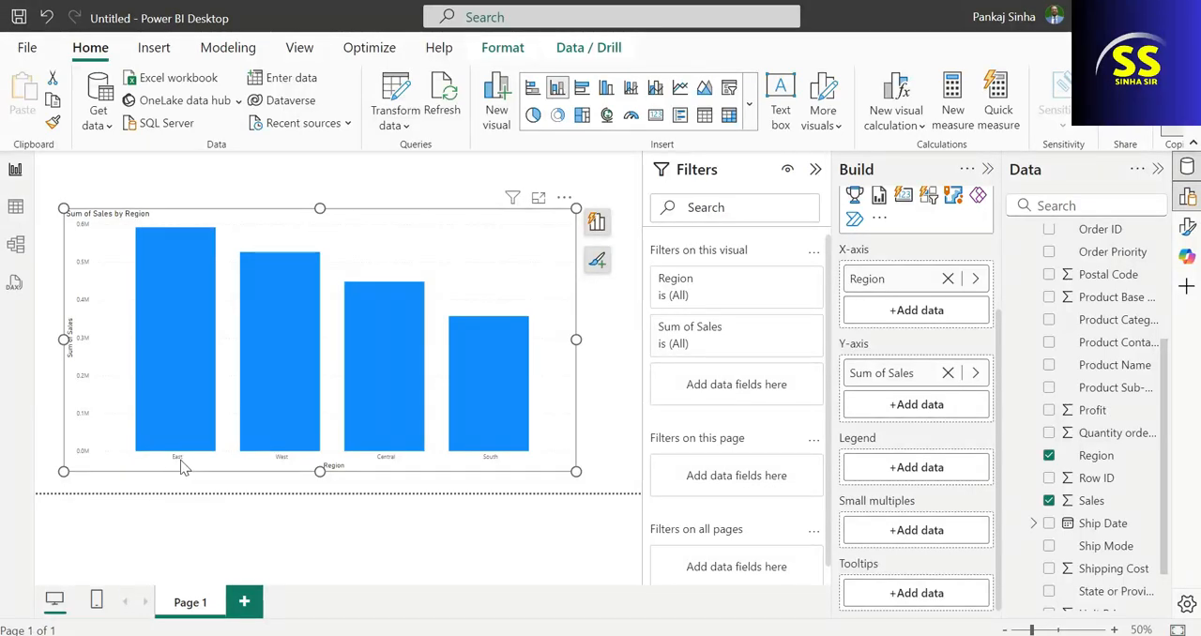
{"action": "mouse_move", "coordinate": [185, 290]}
{"action": "left_click_drag", "start_coordinate": [573, 468], "coordinate": [453, 432]}
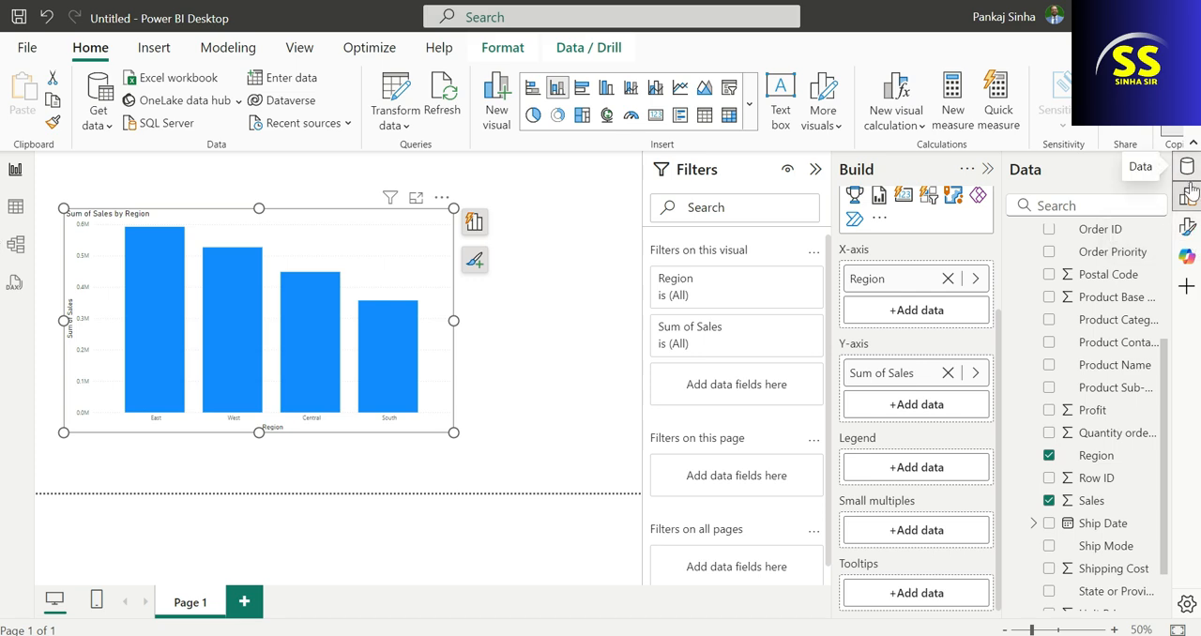
Show the chart's Format pane, hide the Build and Filters panes, and look through the visual formatting options.
{"action": "left_click", "coordinate": [1189, 235]}
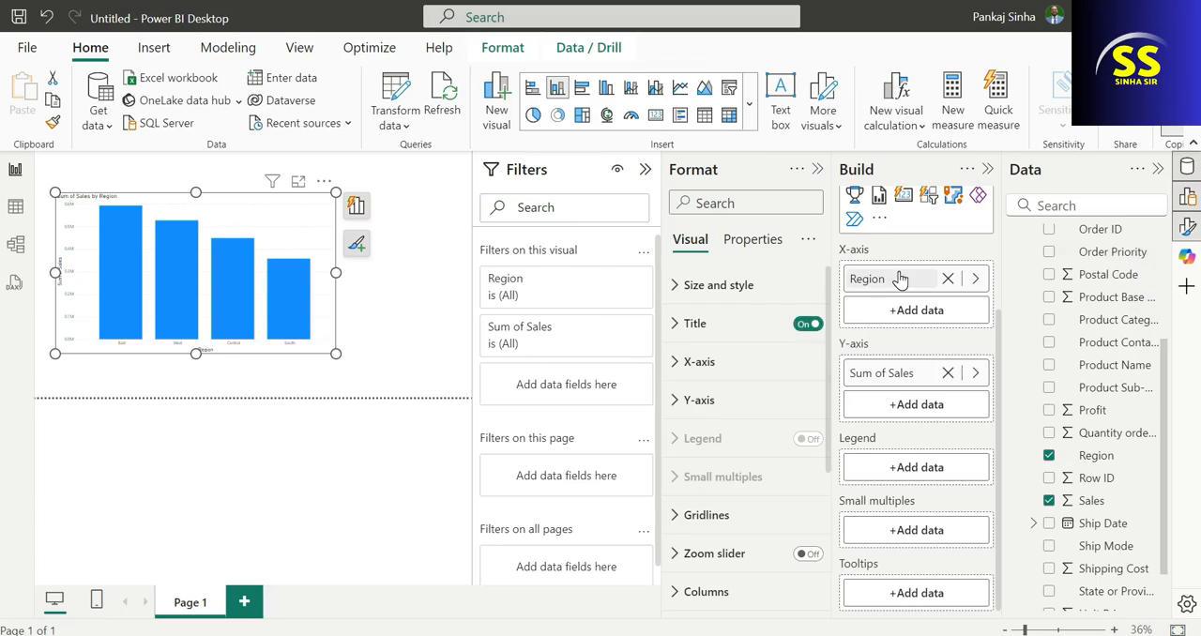
{"action": "scroll", "coordinate": [976, 241], "scroll_direction": "up", "scroll_amount": 2}
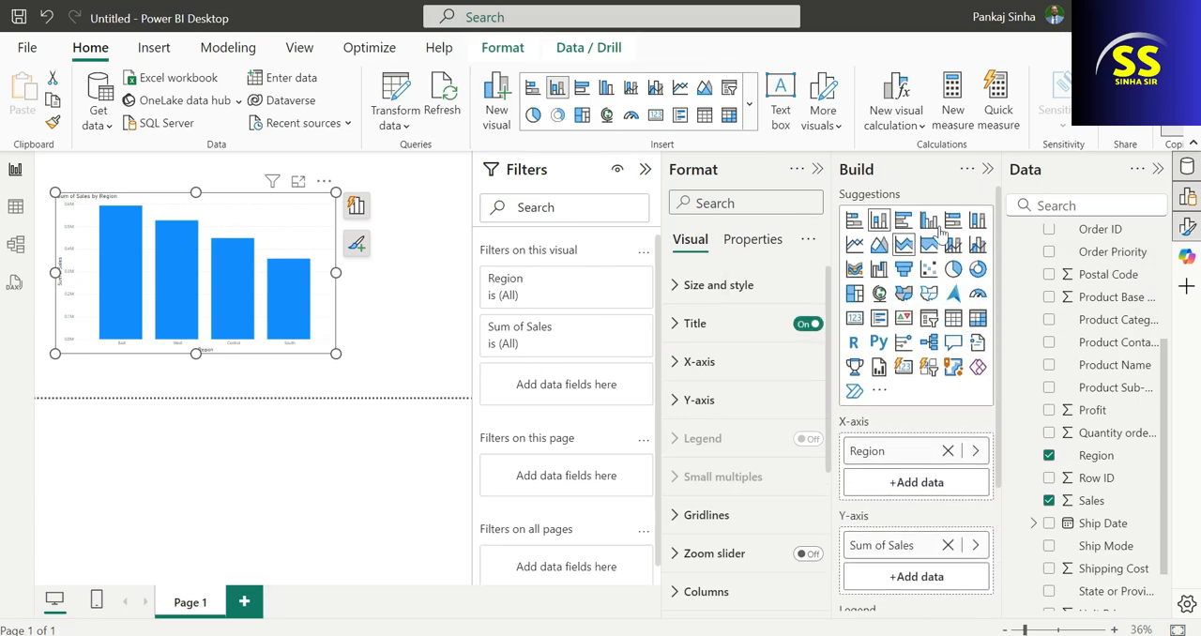
{"action": "left_click", "coordinate": [987, 170]}
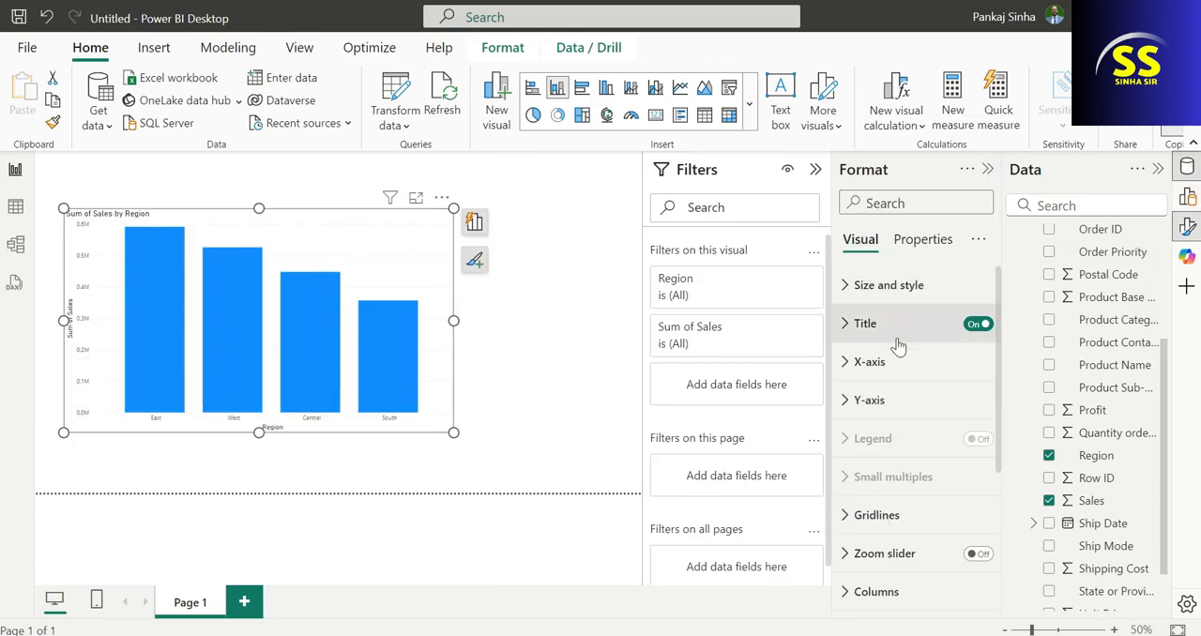
{"action": "left_click", "coordinate": [817, 170]}
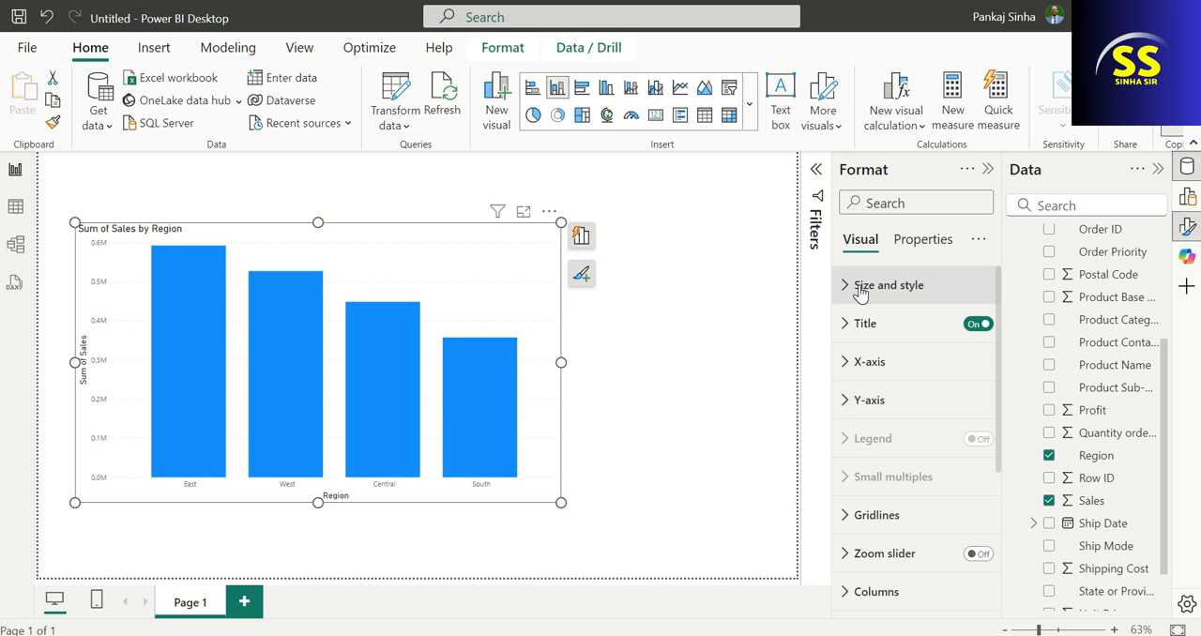
{"action": "scroll", "coordinate": [870, 526], "scroll_direction": "down", "scroll_amount": 3}
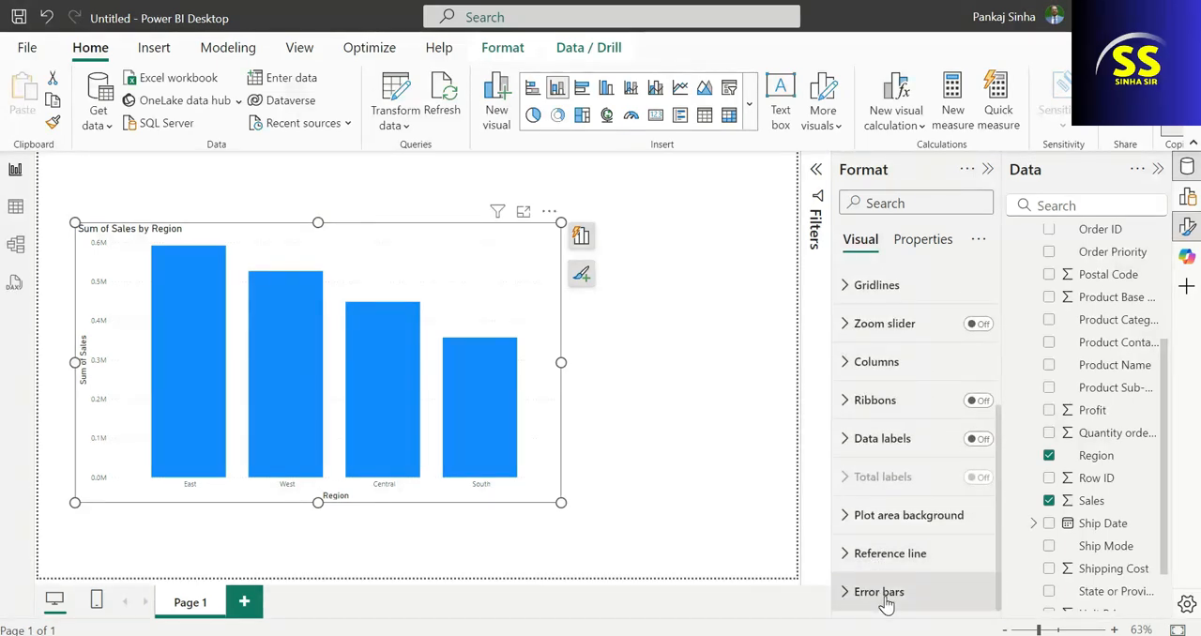
{"action": "scroll", "coordinate": [892, 558], "scroll_direction": "up", "scroll_amount": 3}
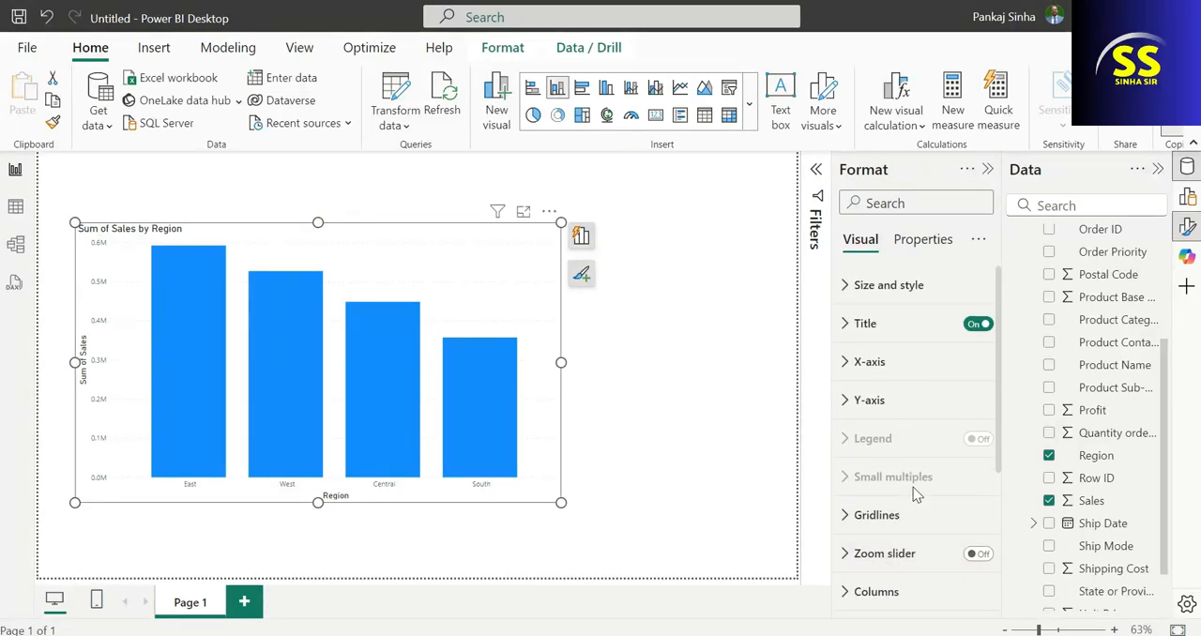
Show the chart's size, position and padding settings under Size and style.
{"action": "left_click", "coordinate": [842, 290]}
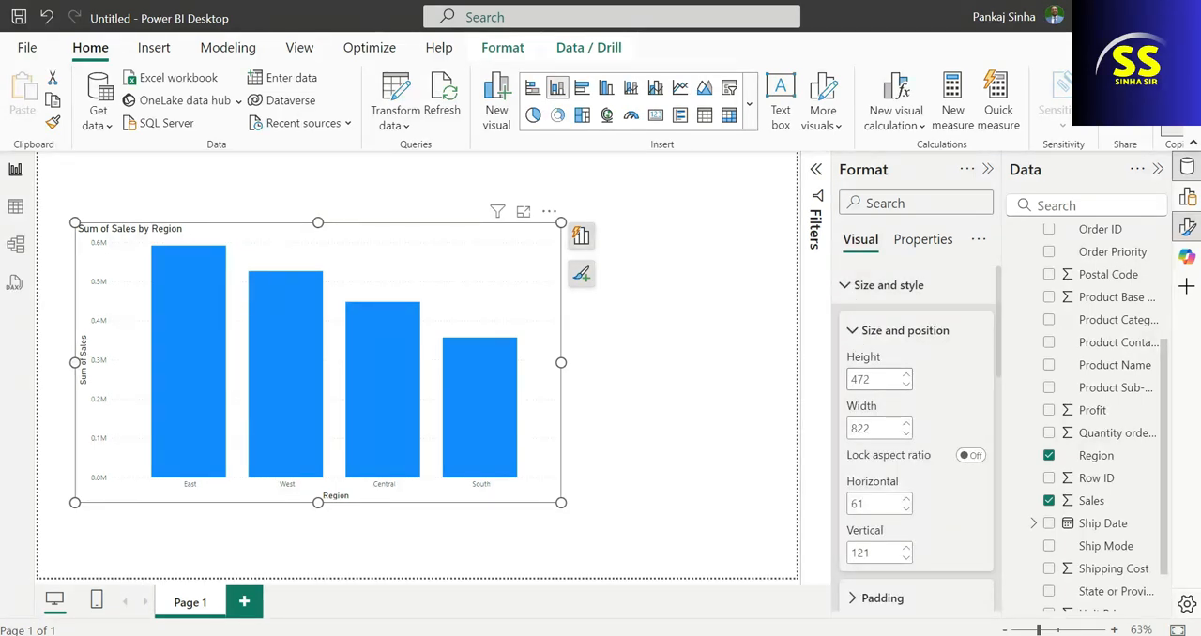
{"action": "scroll", "coordinate": [896, 439], "scroll_direction": "down", "scroll_amount": 2}
{"action": "scroll", "coordinate": [896, 439], "scroll_direction": "down", "scroll_amount": 2}
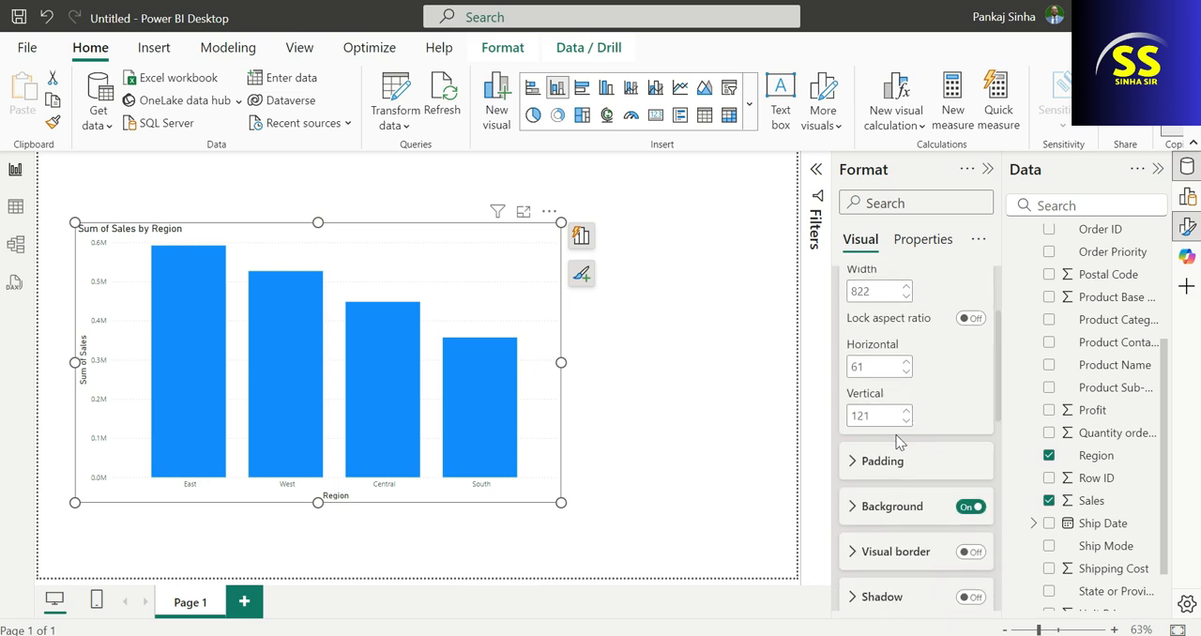
{"action": "scroll", "coordinate": [897, 443], "scroll_direction": "up", "scroll_amount": 2}
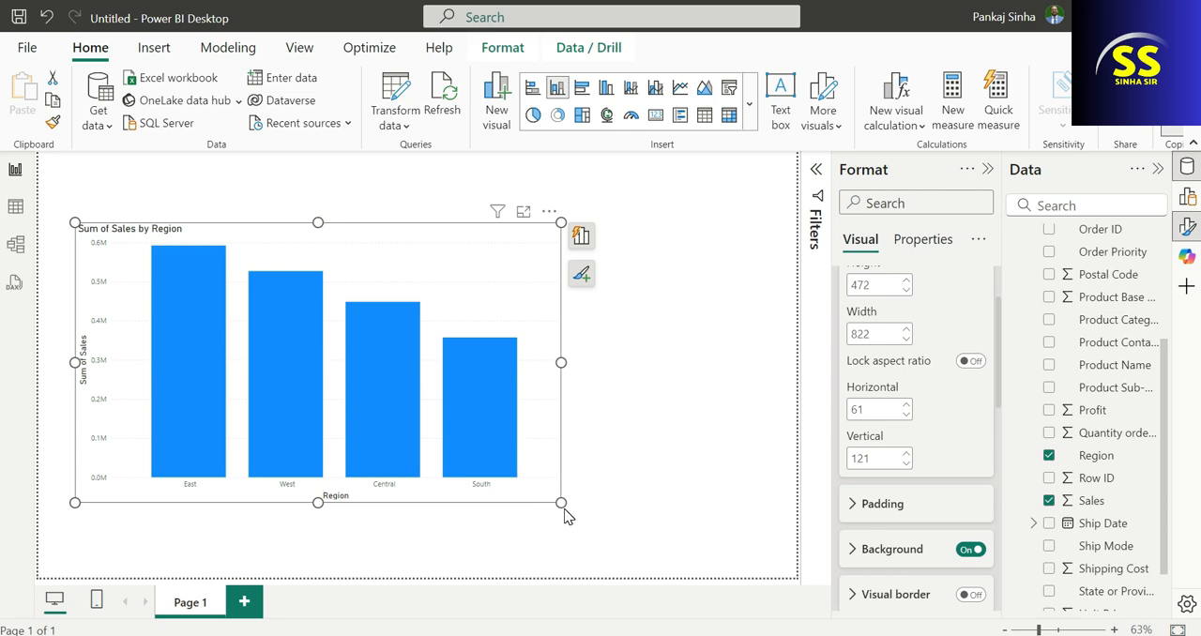
{"action": "left_click", "coordinate": [856, 504]}
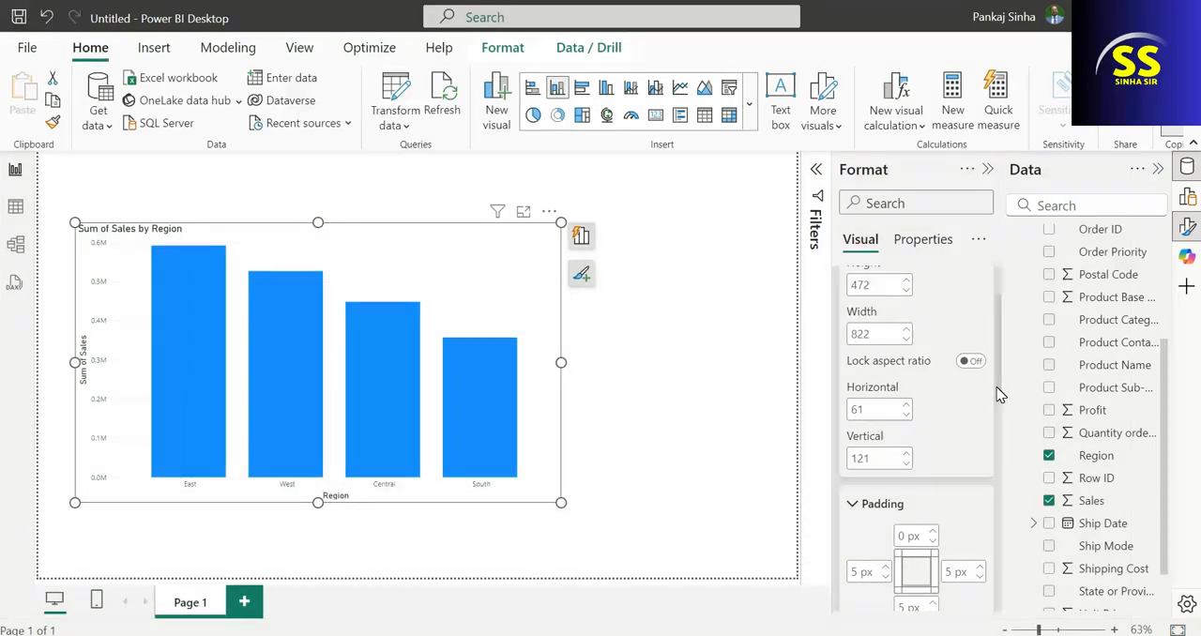
Give the chart a light yellow background and move it to about horizontal 200, vertical 69 on the page.
{"action": "left_click_drag", "start_coordinate": [999, 394], "coordinate": [990, 479]}
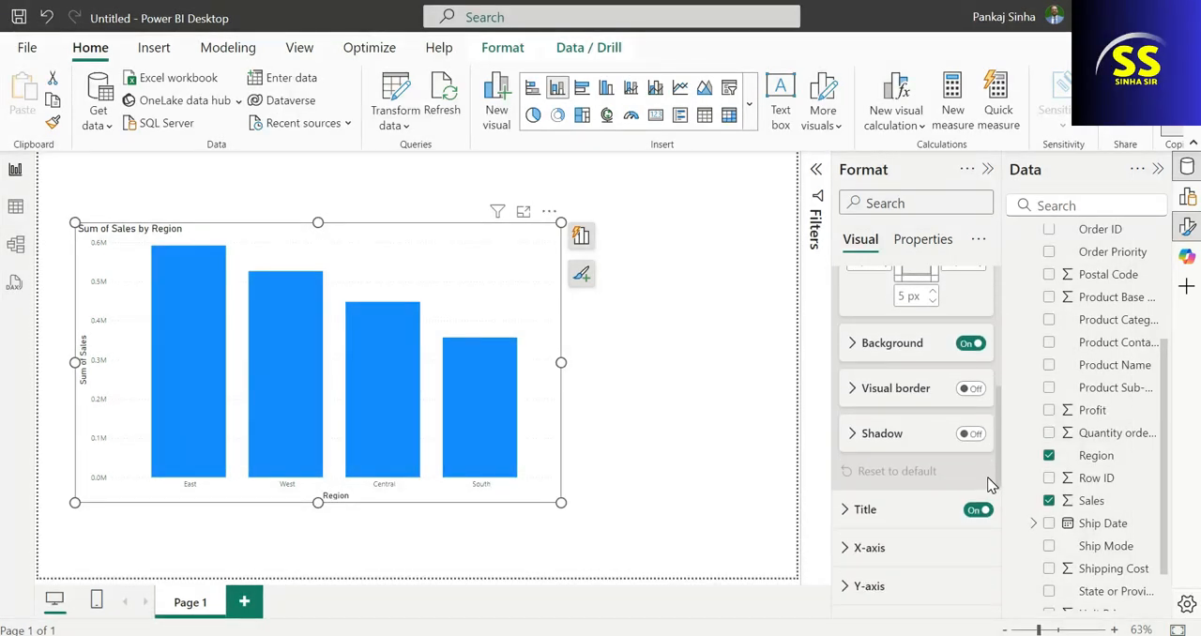
{"action": "left_click", "coordinate": [850, 344]}
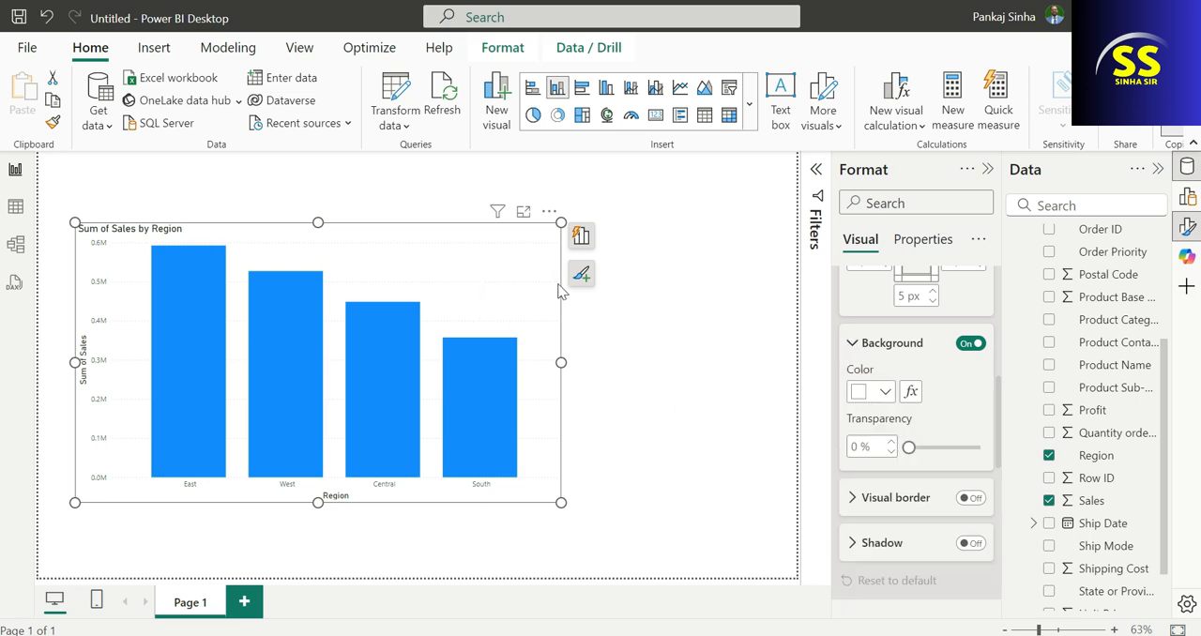
{"action": "left_click", "coordinate": [884, 392]}
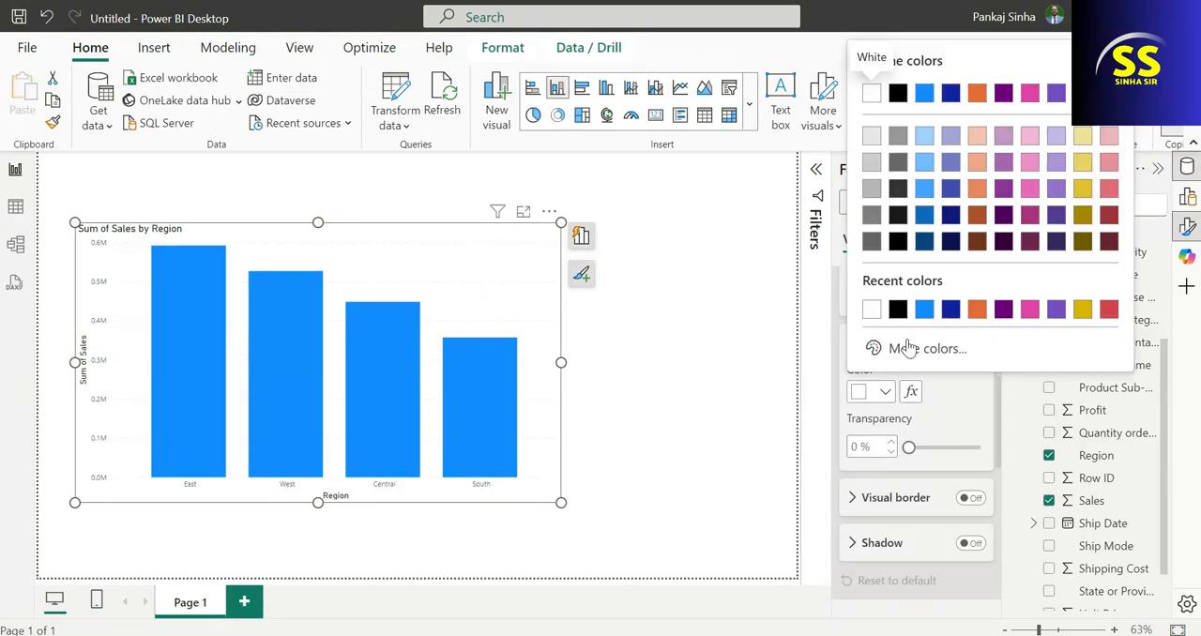
{"action": "left_click", "coordinate": [1082, 138]}
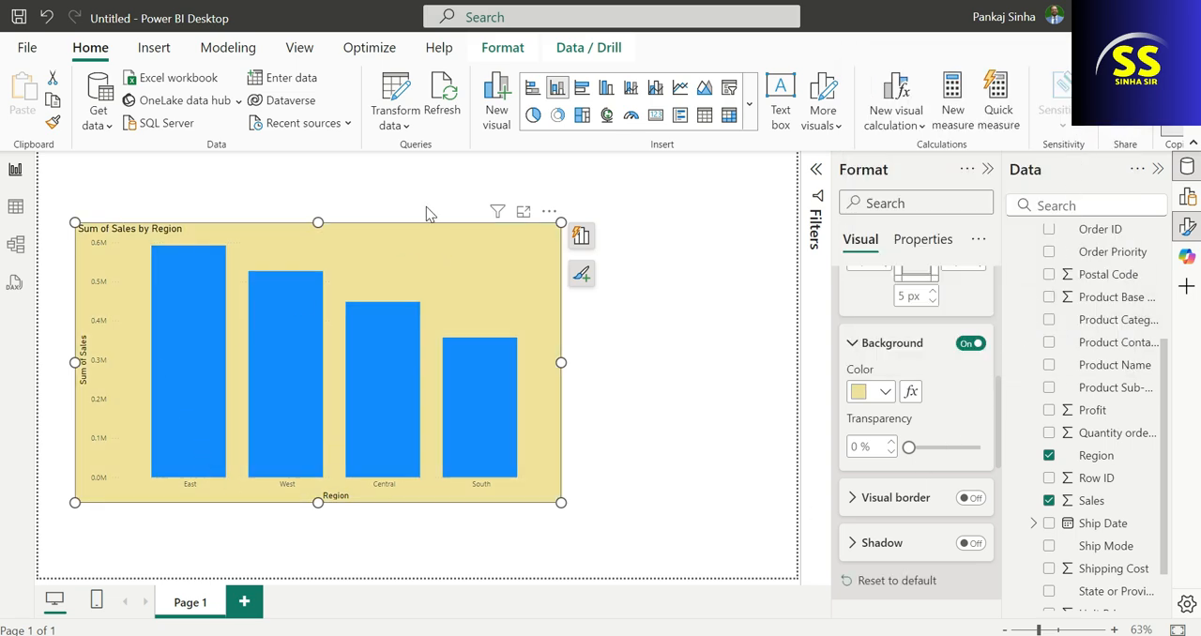
{"action": "left_click_drag", "start_coordinate": [406, 233], "coordinate": [484, 197]}
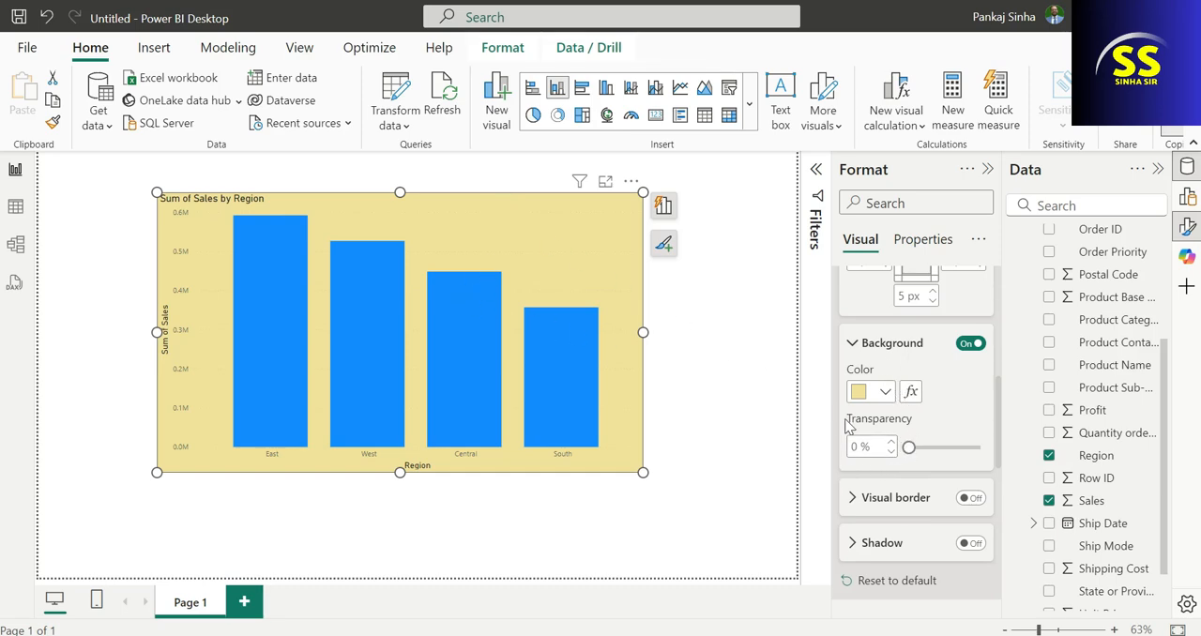
Set the transparency of the chart's background to 62%, then deselect the chart.
{"action": "left_click_drag", "start_coordinate": [909, 447], "coordinate": [980, 448]}
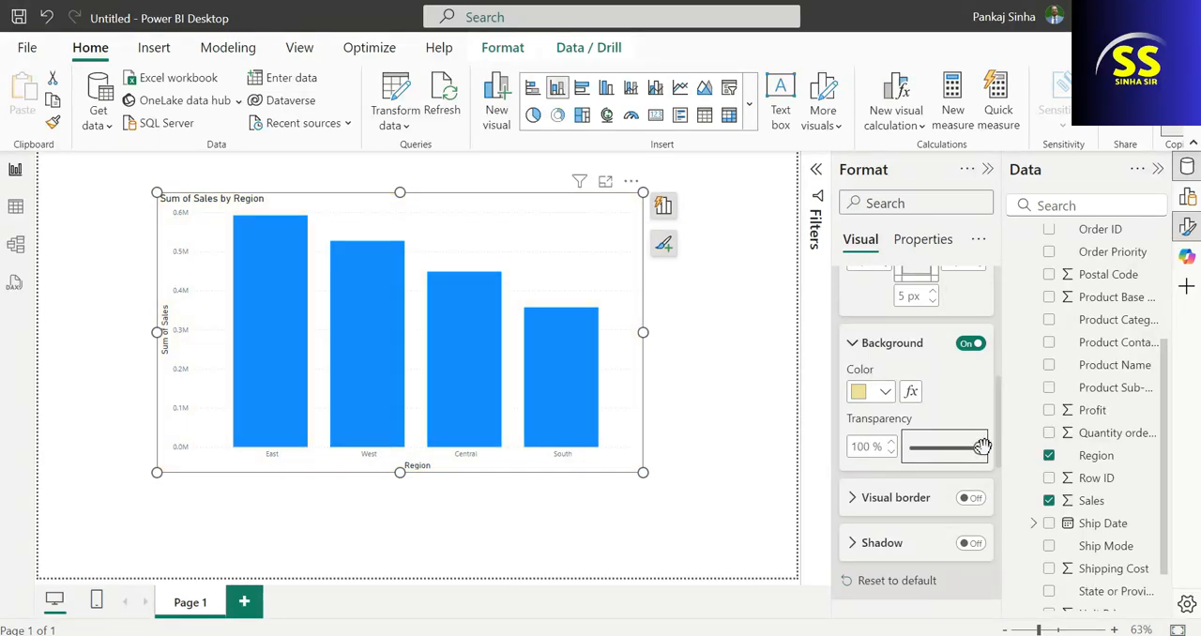
{"action": "left_click_drag", "start_coordinate": [981, 446], "coordinate": [964, 447]}
{"action": "left_click", "coordinate": [887, 393]}
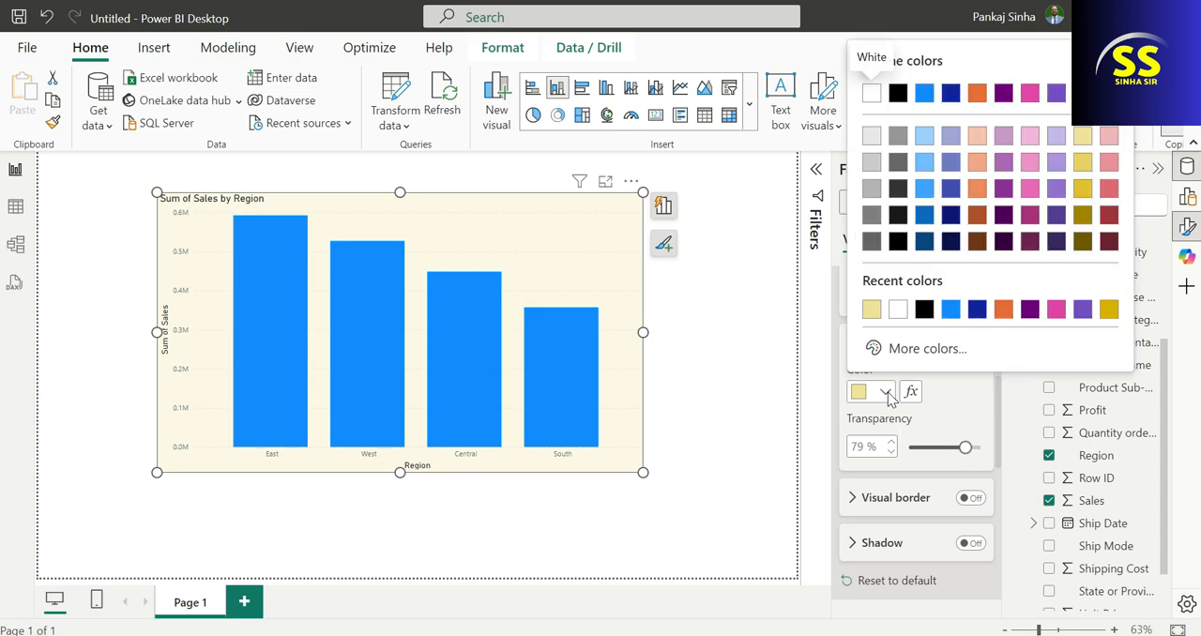
{"action": "left_click", "coordinate": [966, 449]}
{"action": "left_click_drag", "start_coordinate": [967, 448], "coordinate": [952, 448]}
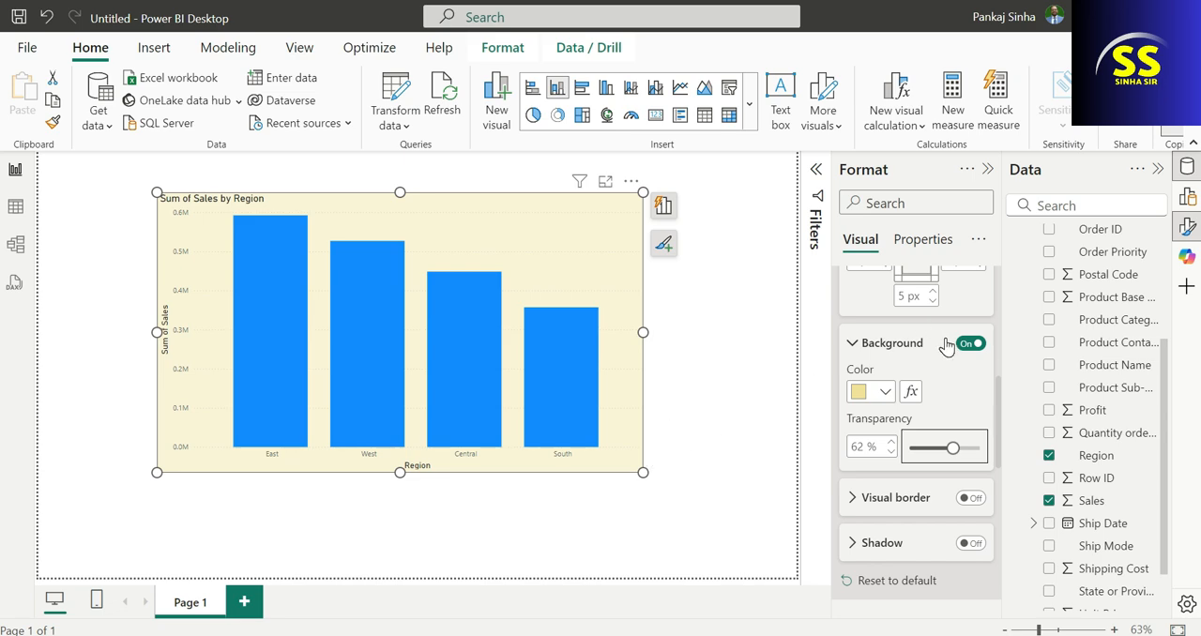
{"action": "left_click", "coordinate": [141, 518]}
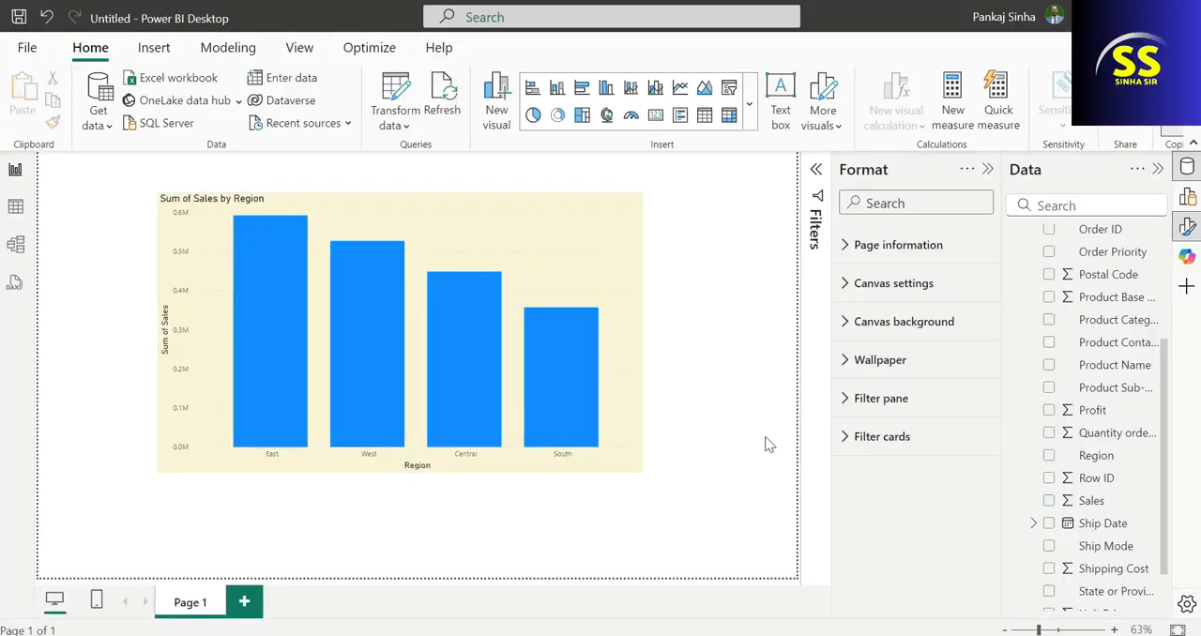
Turn on the sales by region chart's visual border and deselect the chart to check the outline.
{"action": "left_click", "coordinate": [581, 229]}
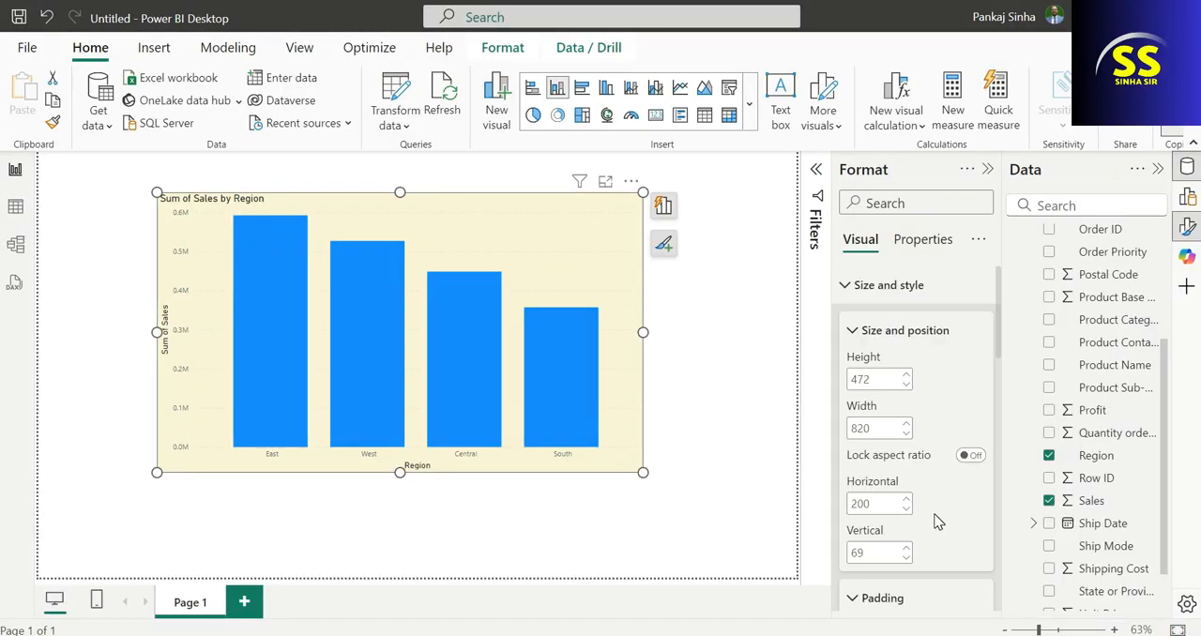
{"action": "scroll", "coordinate": [902, 436], "scroll_direction": "down", "scroll_amount": 5}
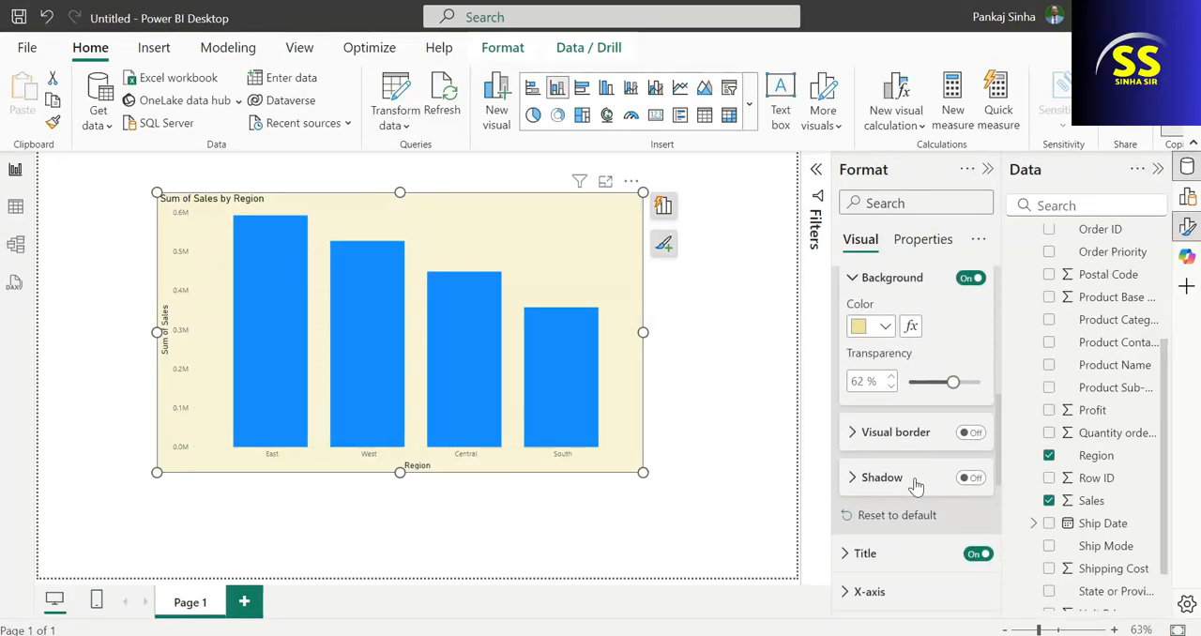
{"action": "left_click", "coordinate": [966, 438]}
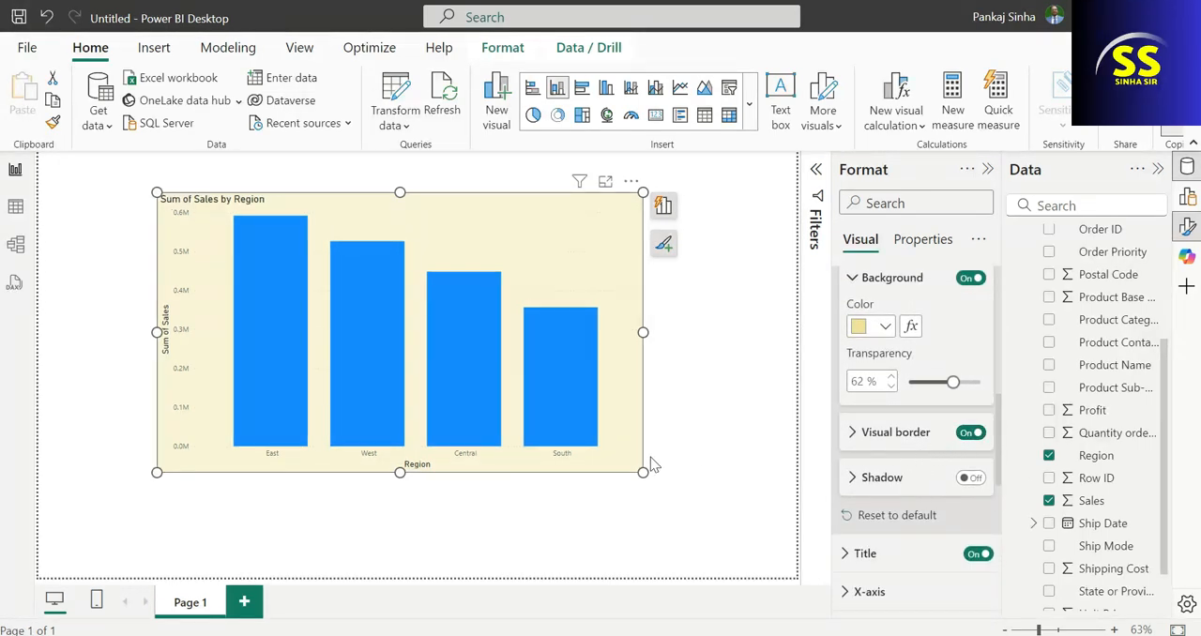
{"action": "left_click", "coordinate": [628, 536]}
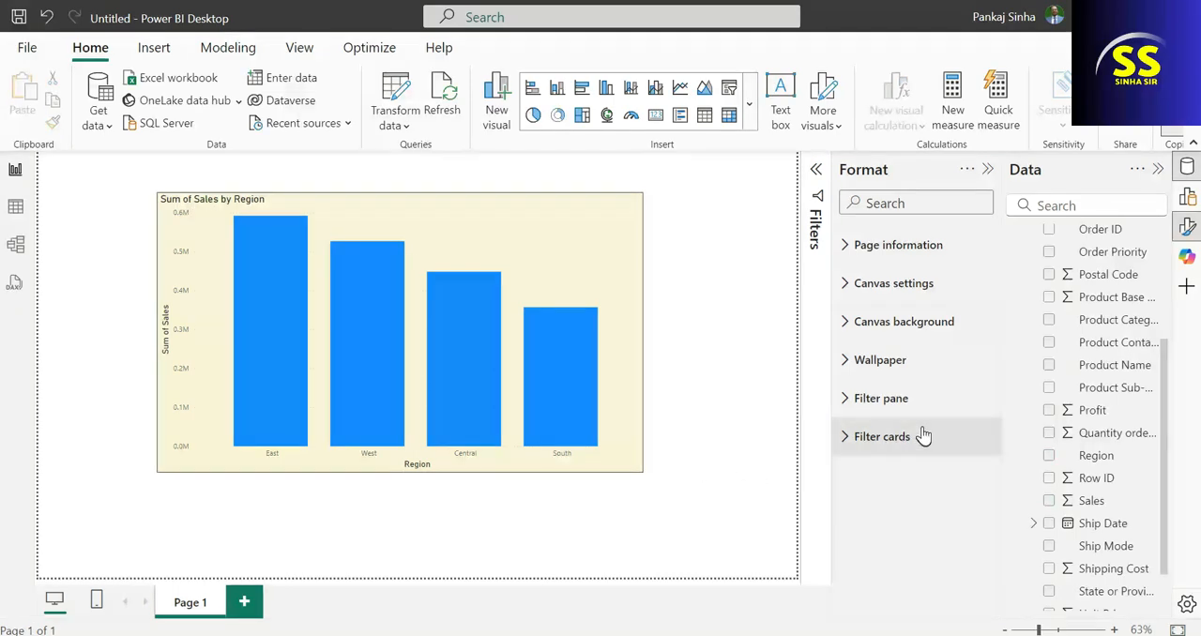
{"action": "left_click", "coordinate": [844, 246]}
{"action": "scroll", "coordinate": [858, 432], "scroll_direction": "down", "scroll_amount": 3}
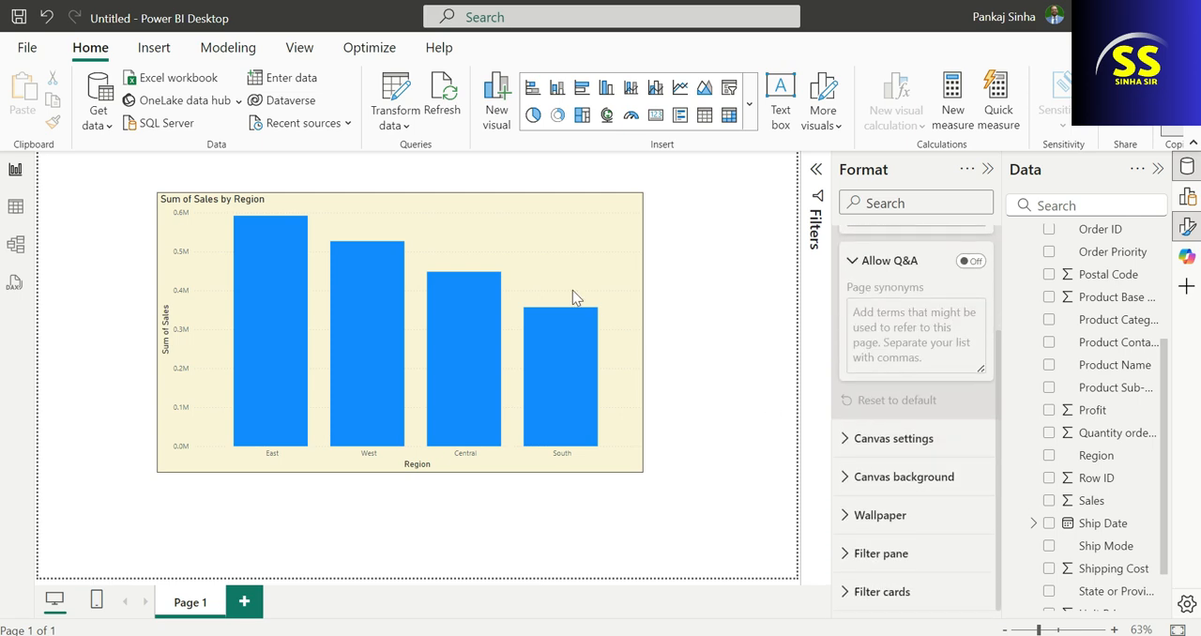
Turn off the chart's visual border and deselect the chart to compare its look without the outline.
{"action": "left_click", "coordinate": [489, 204]}
{"action": "scroll", "coordinate": [917, 457], "scroll_direction": "down", "scroll_amount": 3}
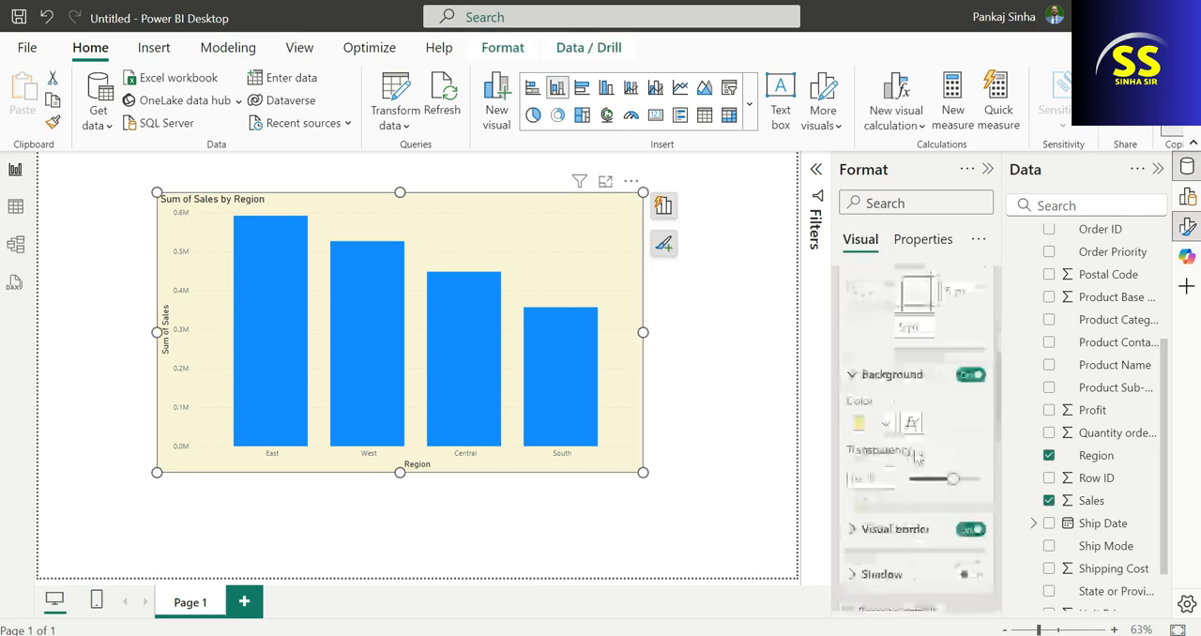
{"action": "scroll", "coordinate": [915, 457], "scroll_direction": "down", "scroll_amount": 3}
{"action": "scroll", "coordinate": [892, 390], "scroll_direction": "up", "scroll_amount": 2}
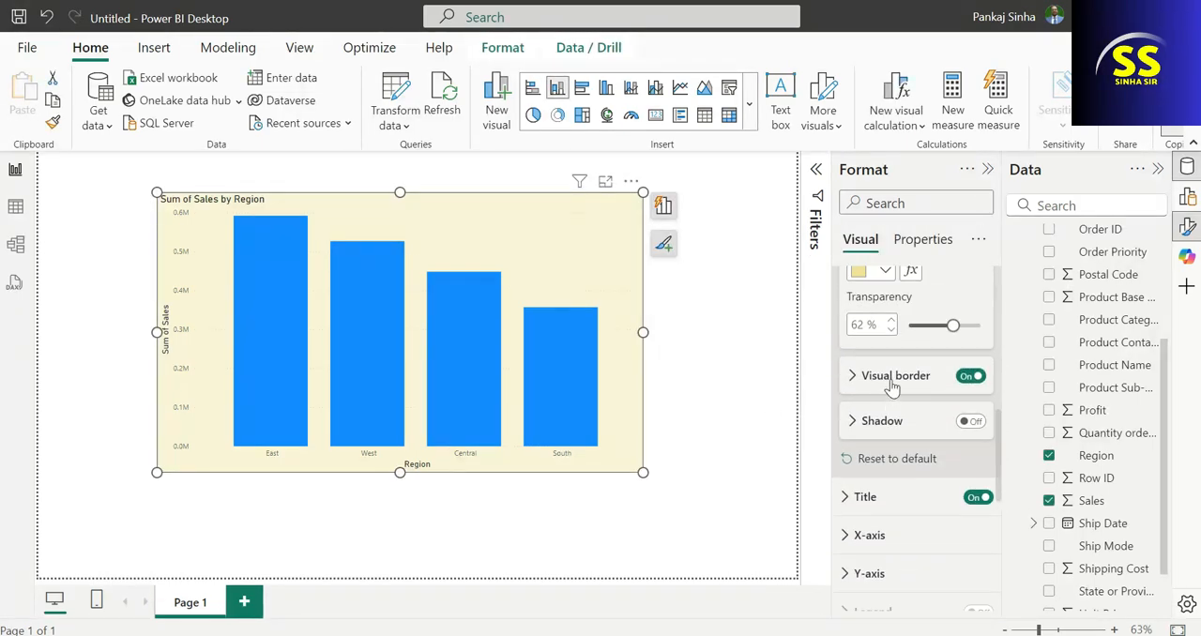
{"action": "left_click", "coordinate": [970, 377]}
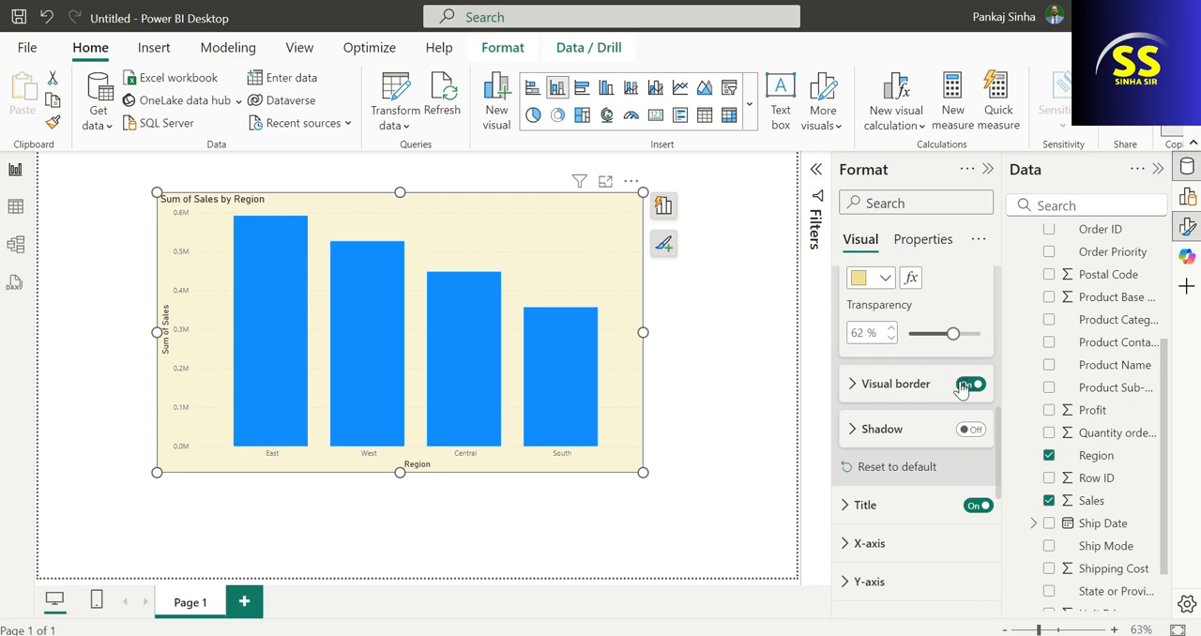
{"action": "left_click", "coordinate": [736, 484]}
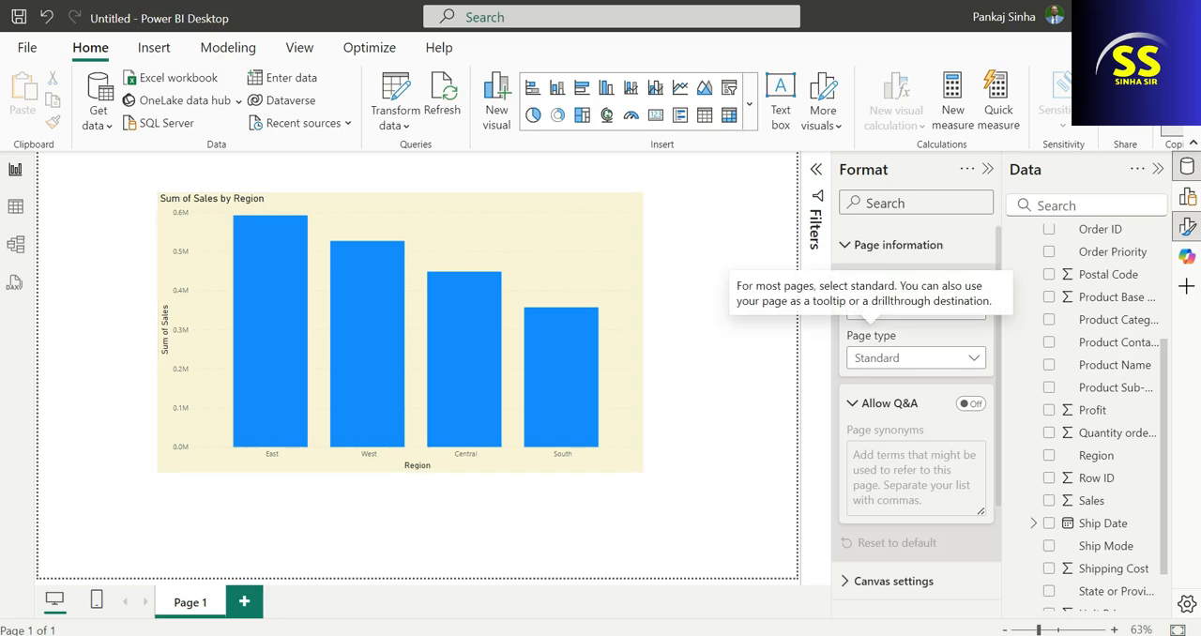
{"action": "scroll", "coordinate": [939, 457], "scroll_direction": "down", "scroll_amount": 2}
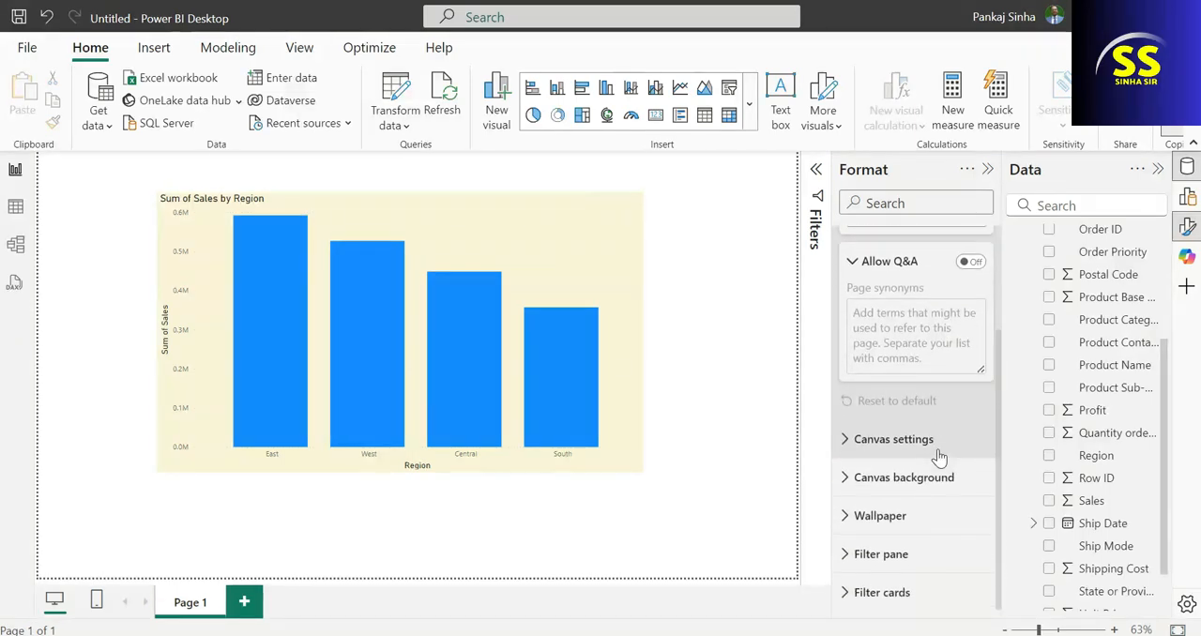
{"action": "scroll", "coordinate": [894, 466], "scroll_direction": "up", "scroll_amount": 2}
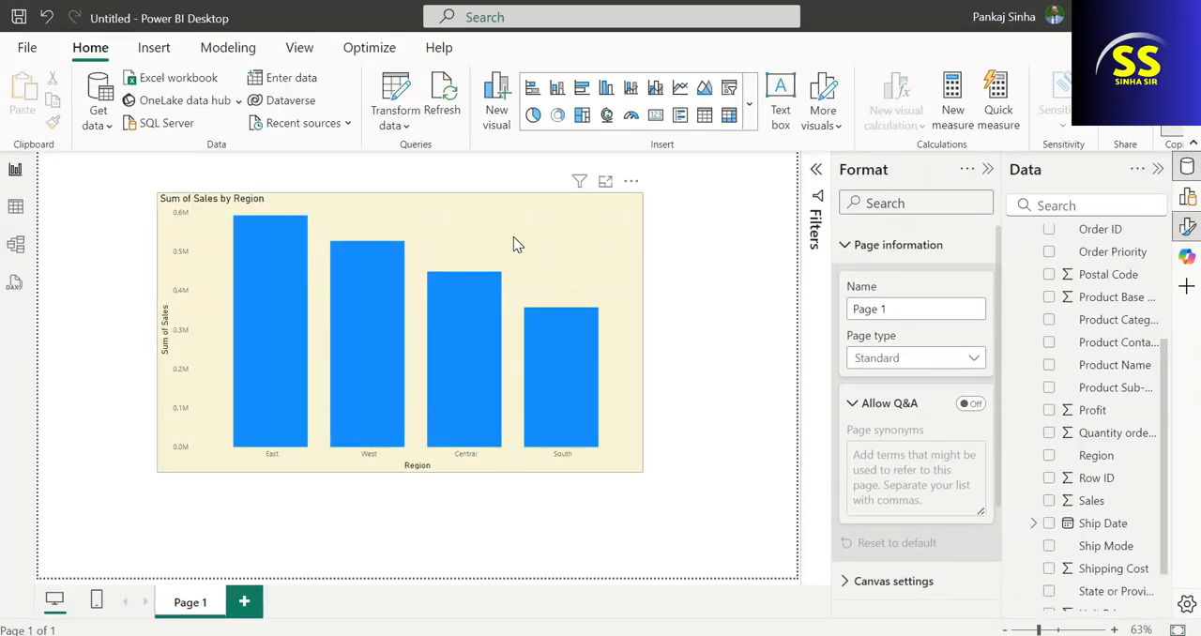
Turn the chart's visual border back on and set its rounded corners to 9 px.
{"action": "left_click", "coordinate": [552, 249]}
{"action": "scroll", "coordinate": [938, 451], "scroll_direction": "down", "scroll_amount": 5}
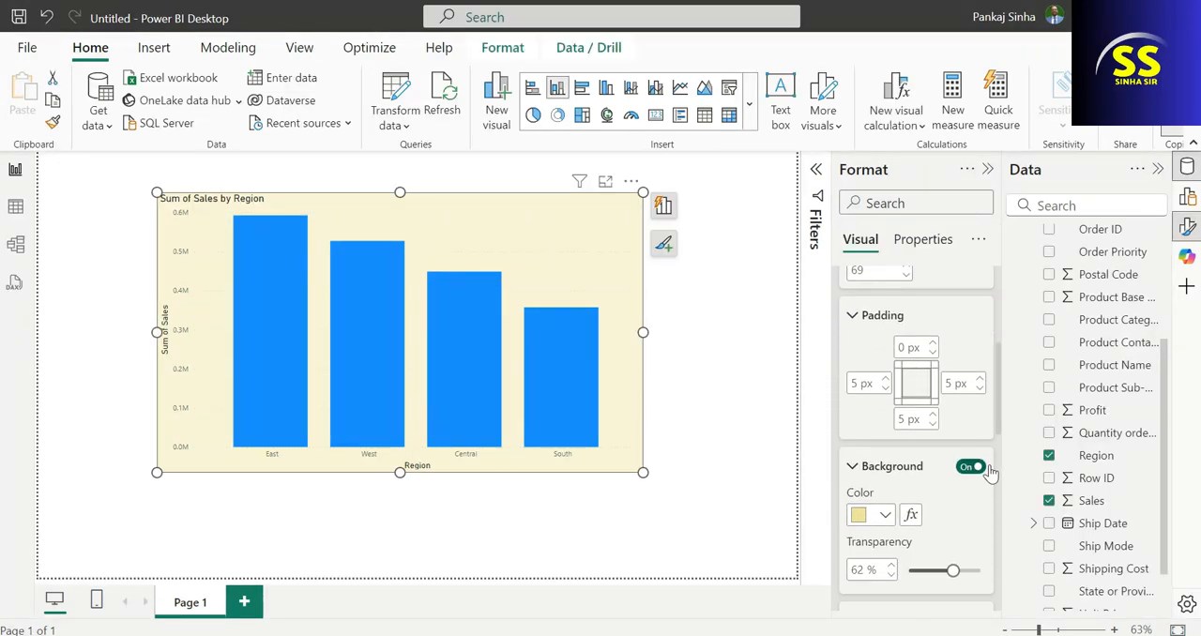
{"action": "left_click", "coordinate": [961, 438]}
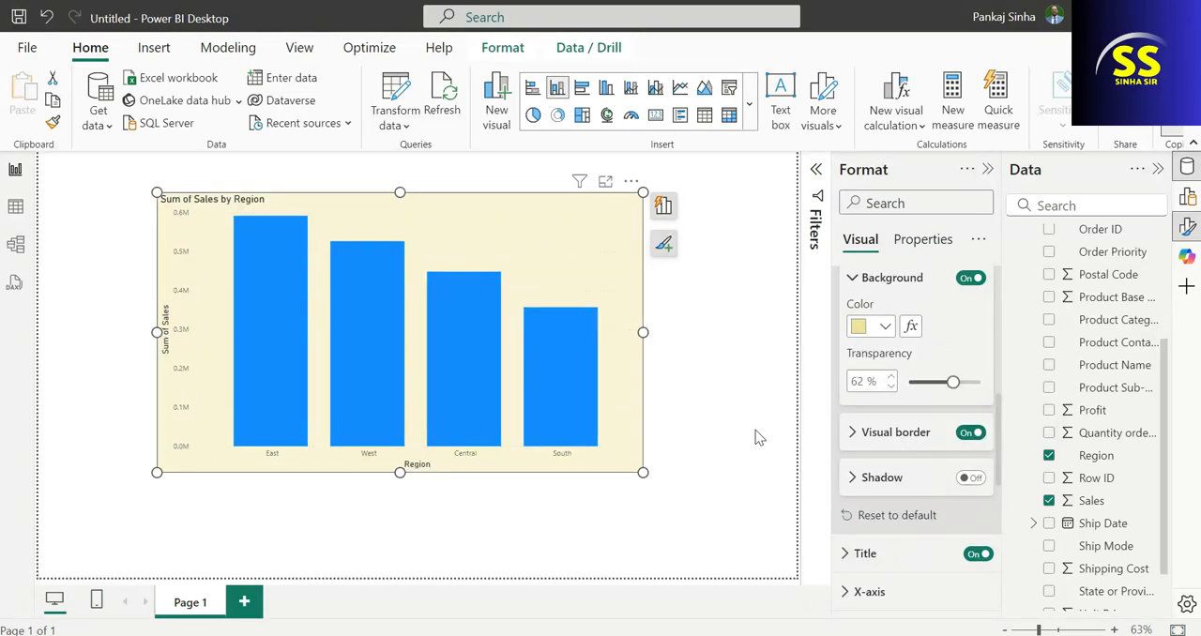
{"action": "left_click", "coordinate": [854, 434]}
{"action": "scroll", "coordinate": [918, 457], "scroll_direction": "down", "scroll_amount": 2}
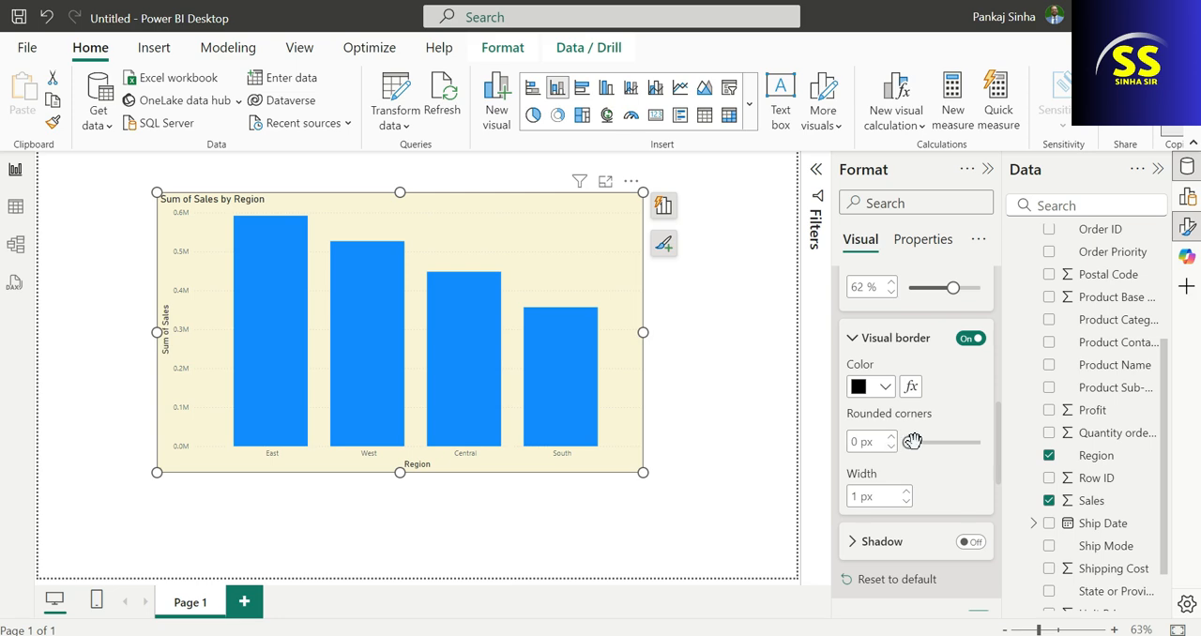
{"action": "left_click_drag", "start_coordinate": [912, 441], "coordinate": [930, 442]}
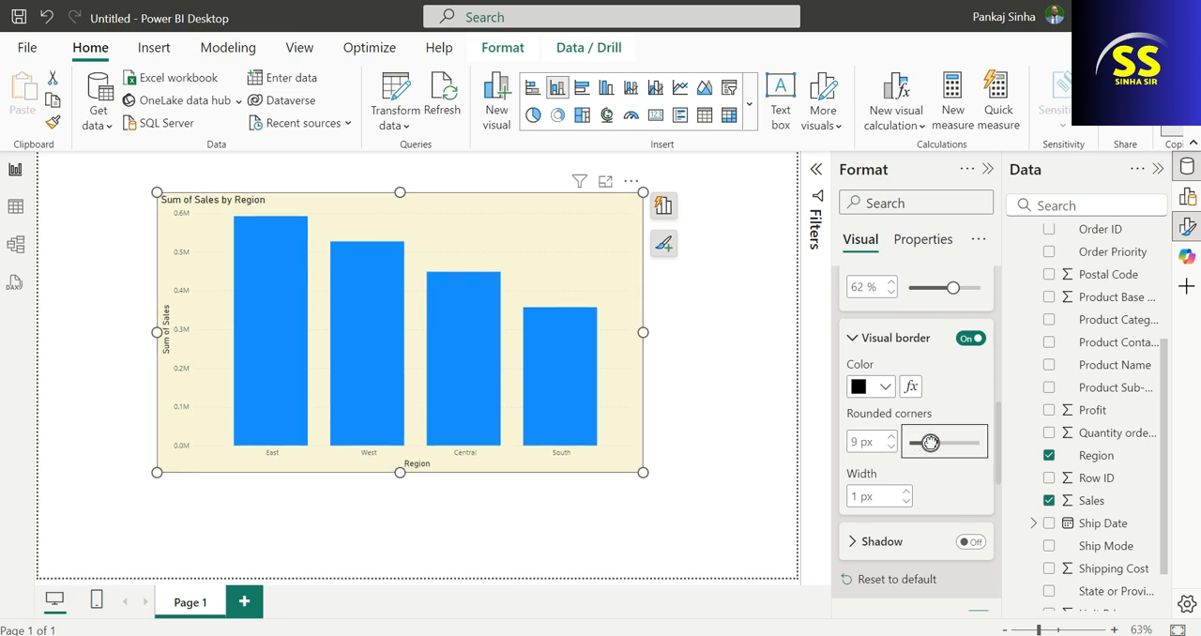
{"action": "left_click", "coordinate": [723, 404]}
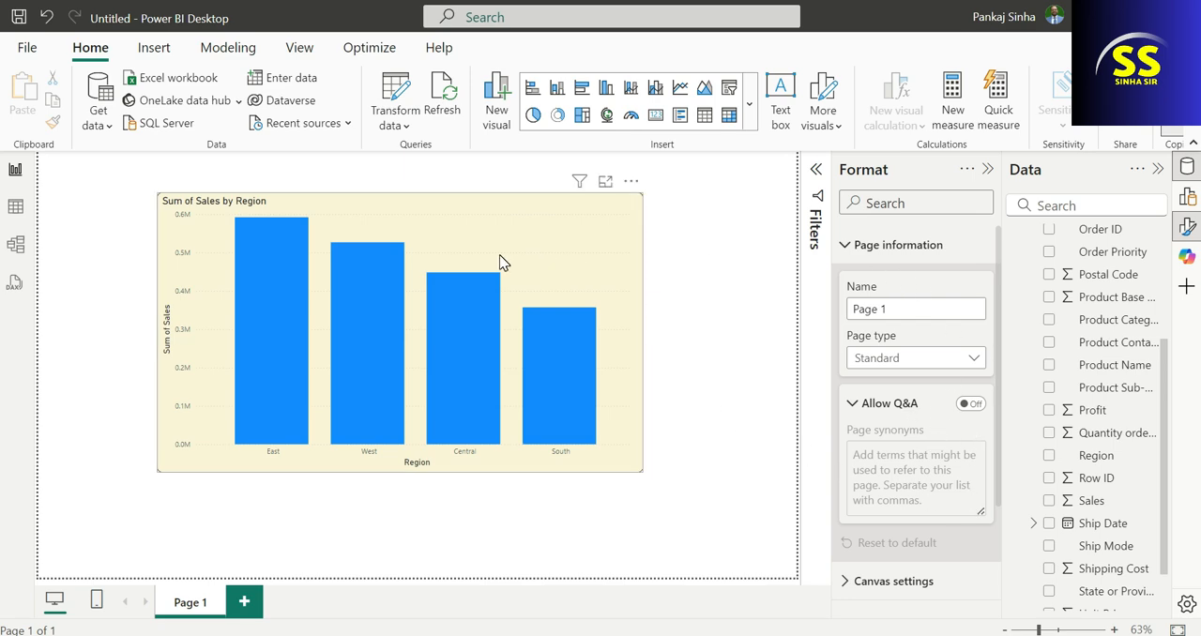
Set the visual border's rounded corners to 18 px and its width to 5 px.
{"action": "scroll", "coordinate": [924, 450], "scroll_direction": "down", "scroll_amount": 5}
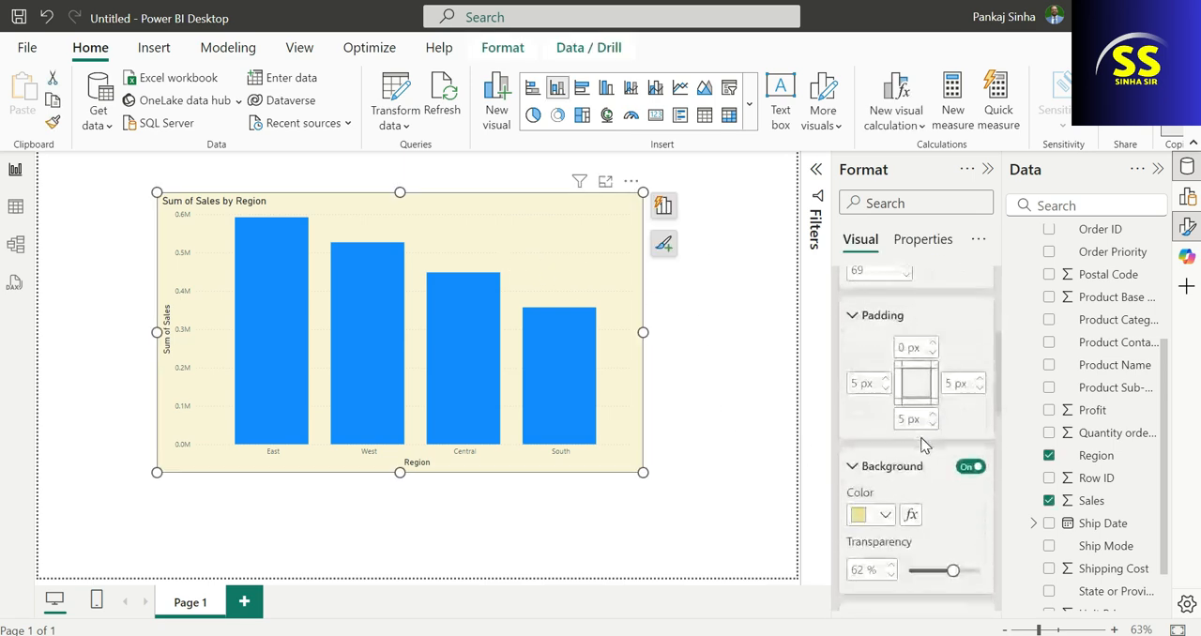
{"action": "scroll", "coordinate": [928, 478], "scroll_direction": "down", "scroll_amount": 4}
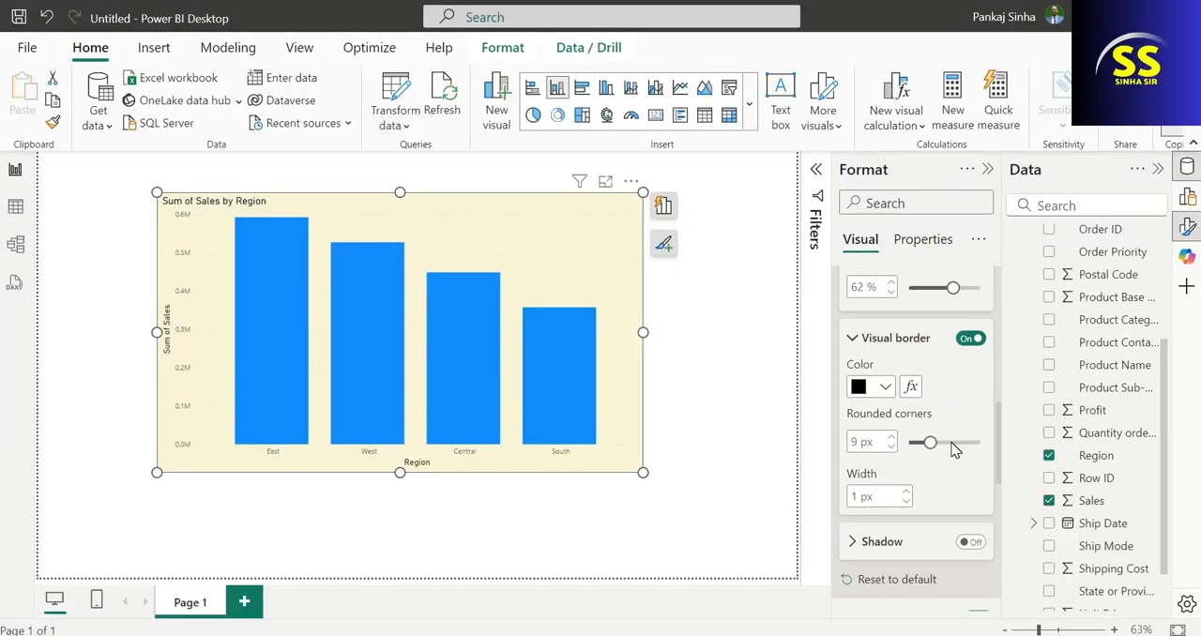
{"action": "left_click_drag", "start_coordinate": [929, 443], "coordinate": [951, 444]}
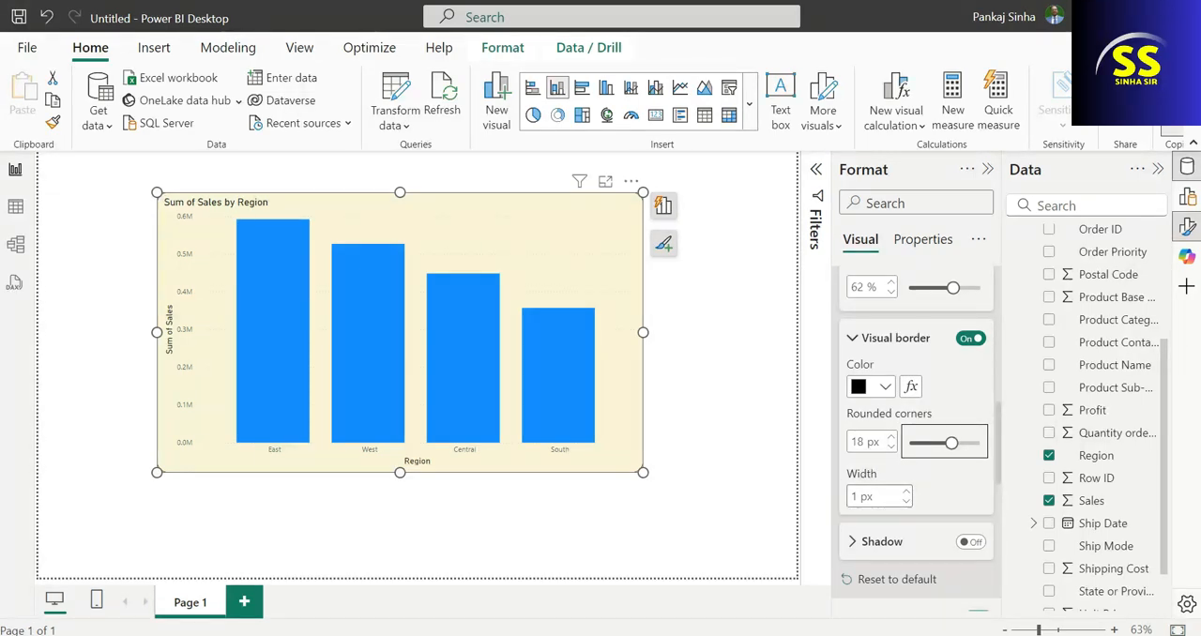
{"action": "left_click", "coordinate": [853, 497]}
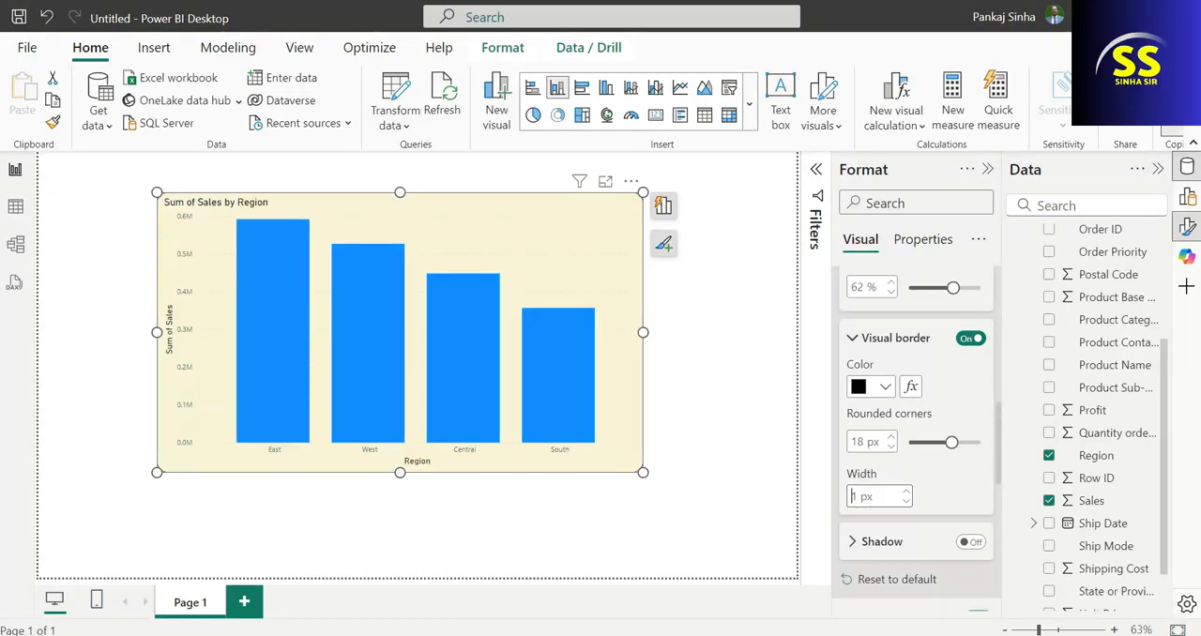
{"action": "key", "text": "Delete"}
{"action": "type", "text": "5"}
{"action": "left_click", "coordinate": [692, 506]}
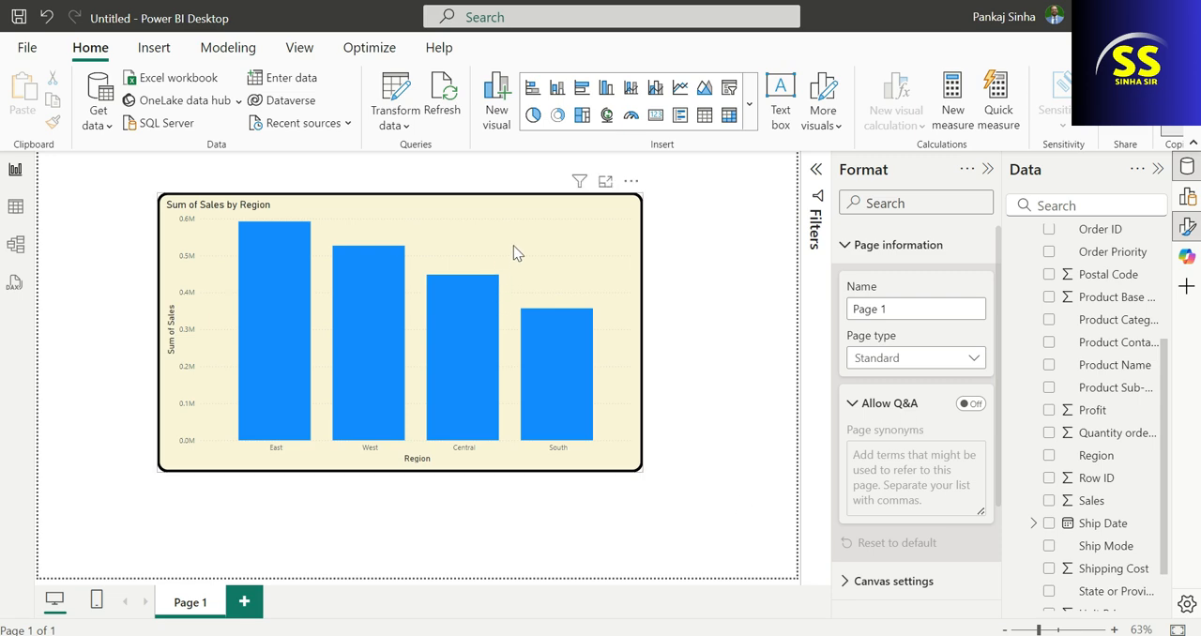
Turn on the sales by region chart's shadow and deselect the chart to check the effect.
{"action": "left_click", "coordinate": [566, 241]}
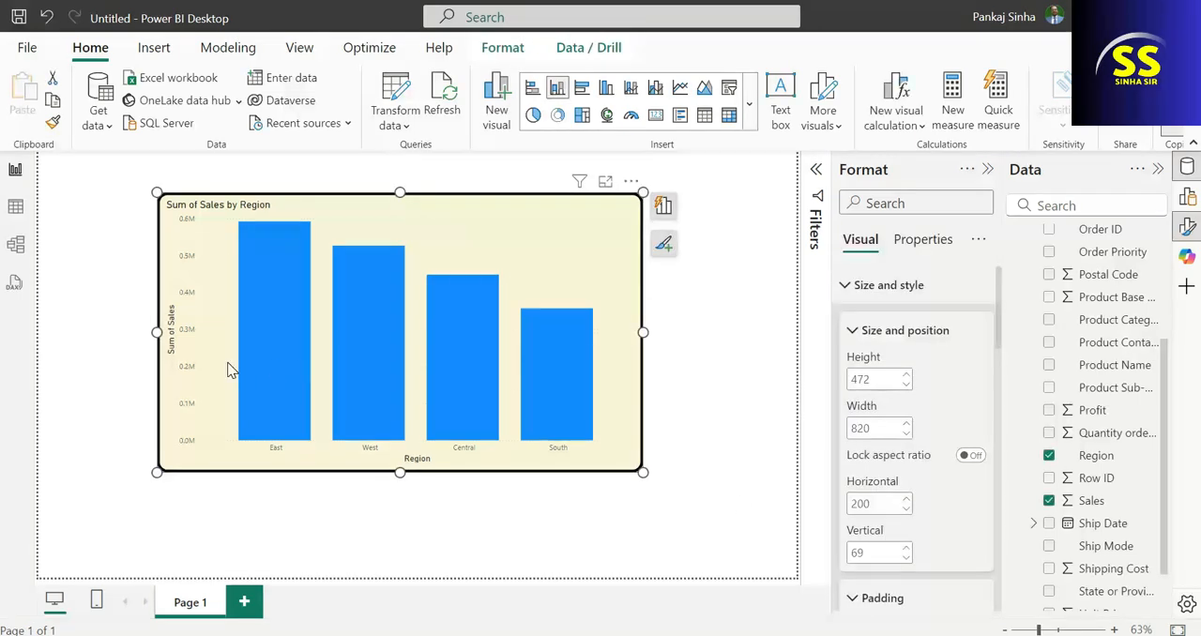
{"action": "scroll", "coordinate": [1011, 425], "scroll_direction": "down", "scroll_amount": 1}
{"action": "scroll", "coordinate": [886, 497], "scroll_direction": "down", "scroll_amount": 8}
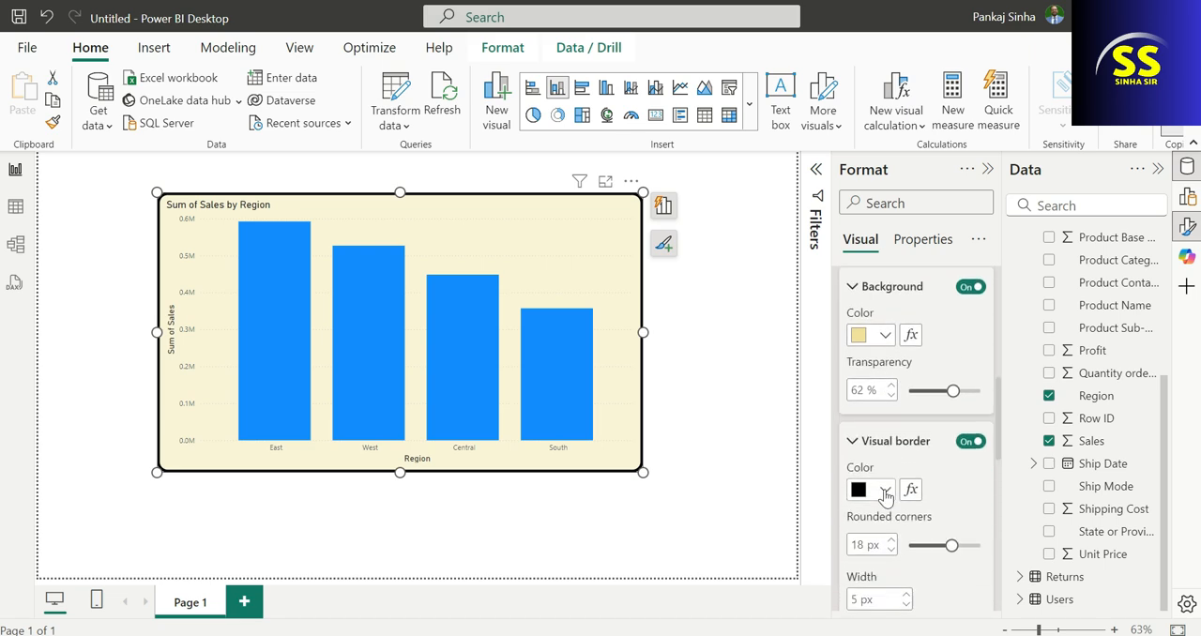
{"action": "scroll", "coordinate": [885, 498], "scroll_direction": "down", "scroll_amount": 4}
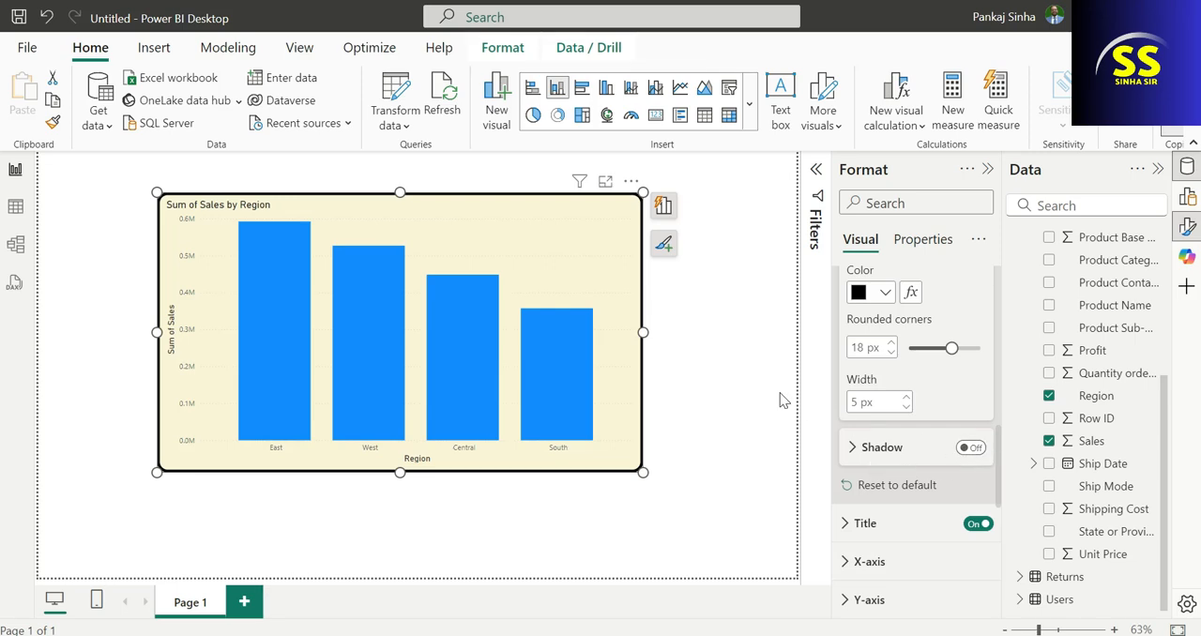
{"action": "left_click", "coordinate": [974, 453]}
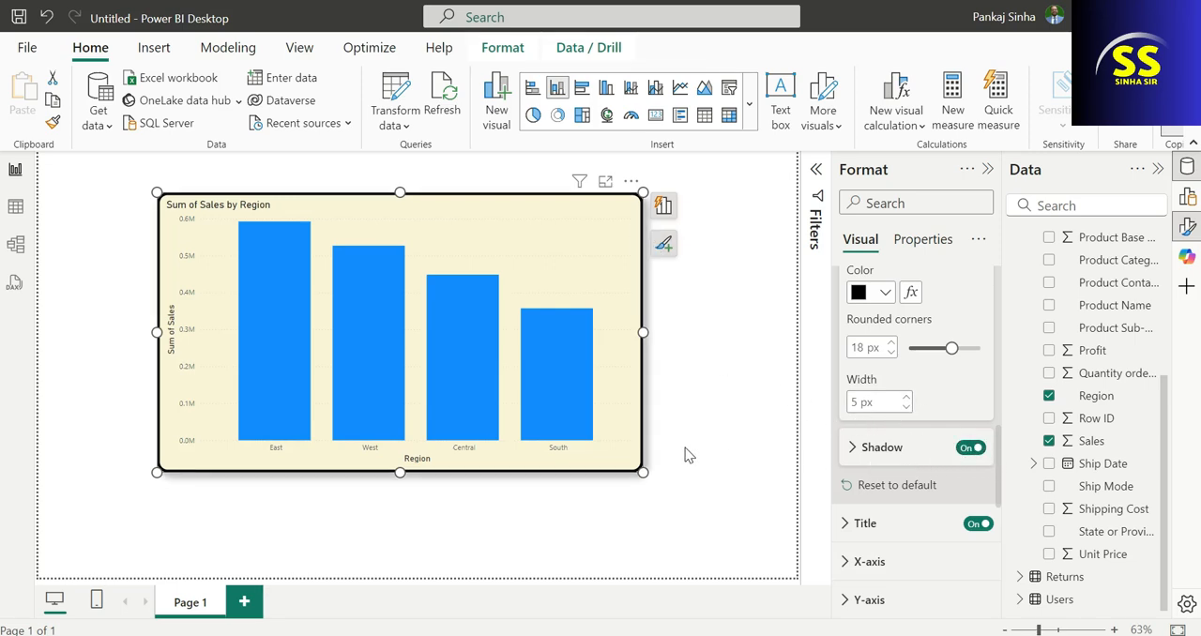
{"action": "left_click", "coordinate": [713, 455]}
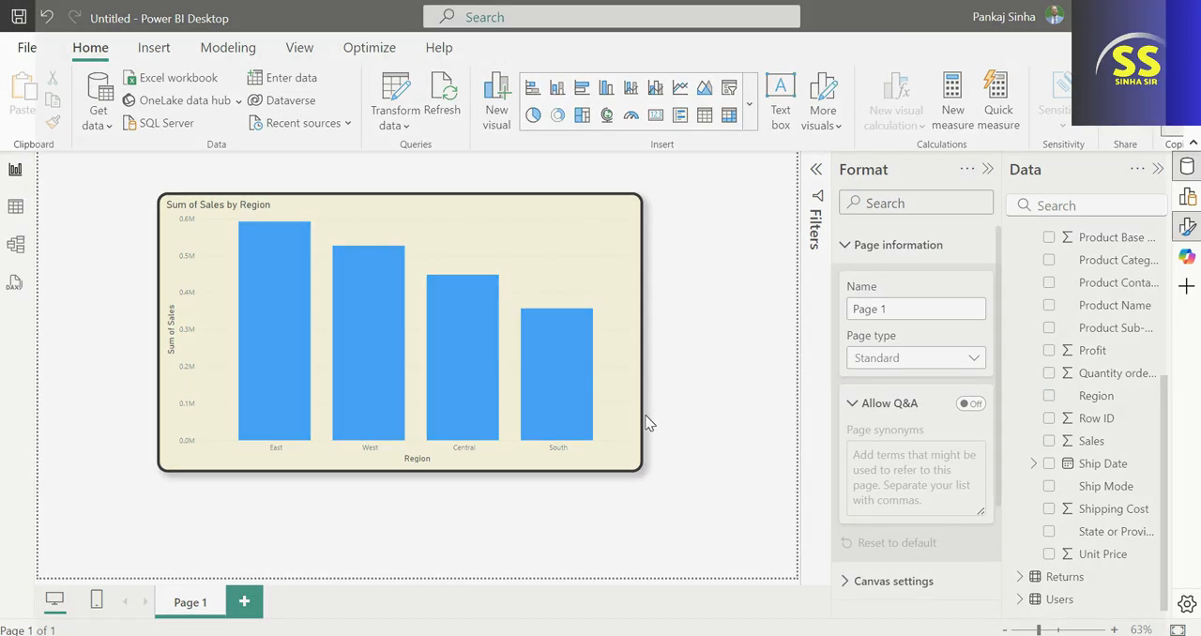
Change the column chart's title text to "Sales Per Region".
{"action": "left_click", "coordinate": [601, 287]}
{"action": "scroll", "coordinate": [915, 422], "scroll_direction": "down", "scroll_amount": 10}
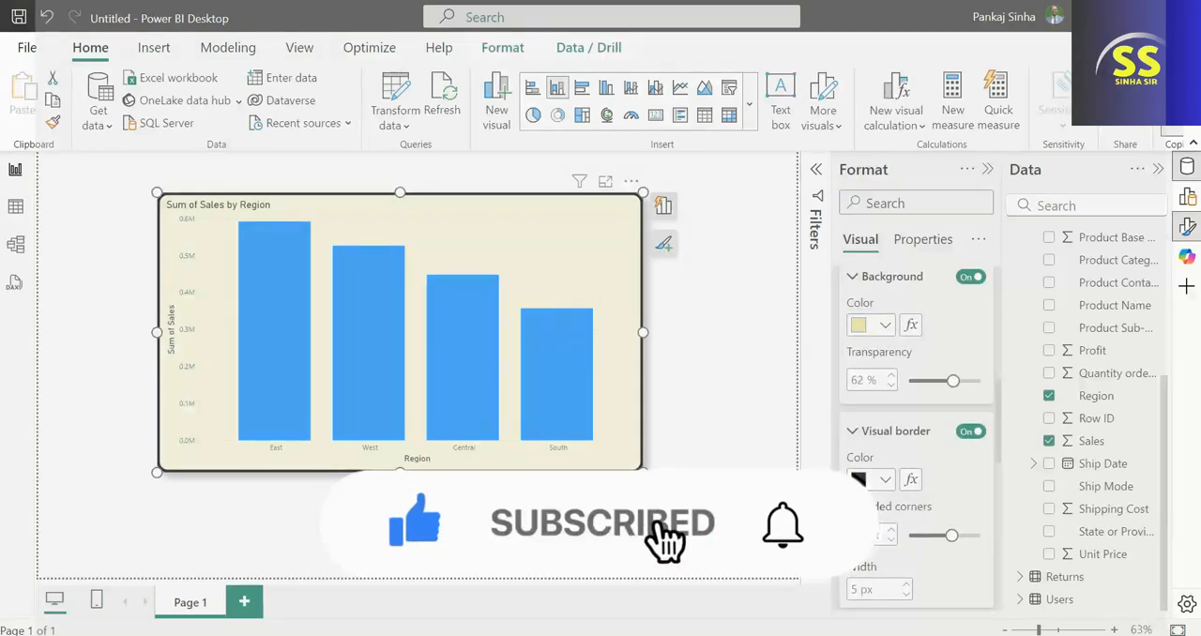
{"action": "scroll", "coordinate": [882, 487], "scroll_direction": "down", "scroll_amount": 4}
{"action": "scroll", "coordinate": [882, 481], "scroll_direction": "up", "scroll_amount": 1}
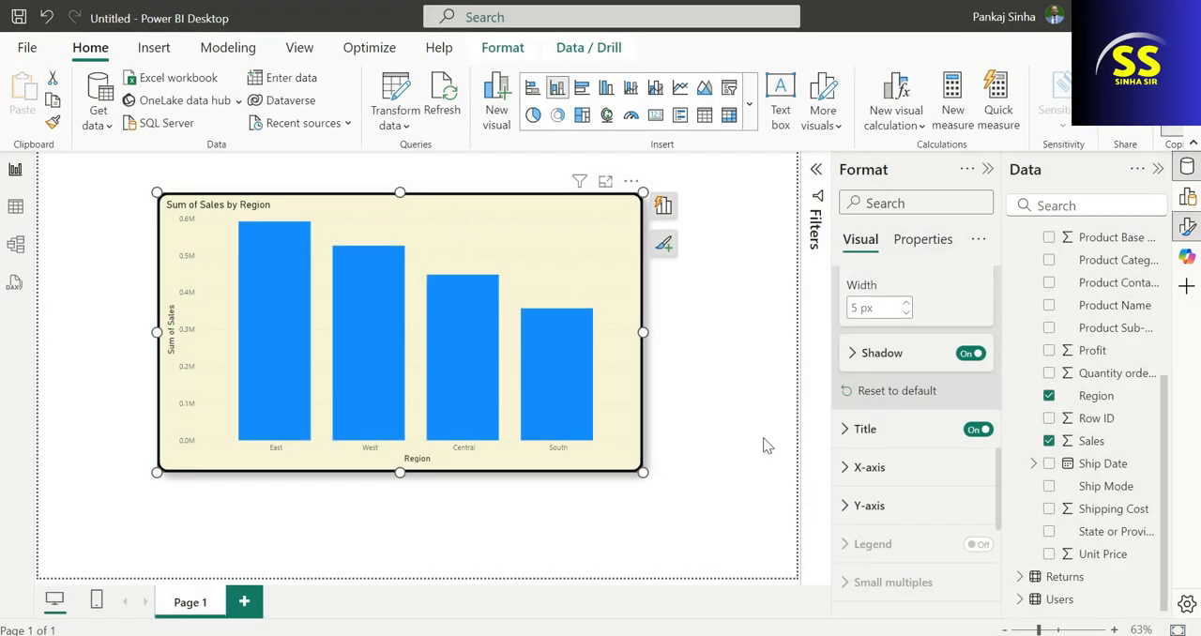
{"action": "left_click", "coordinate": [847, 431]}
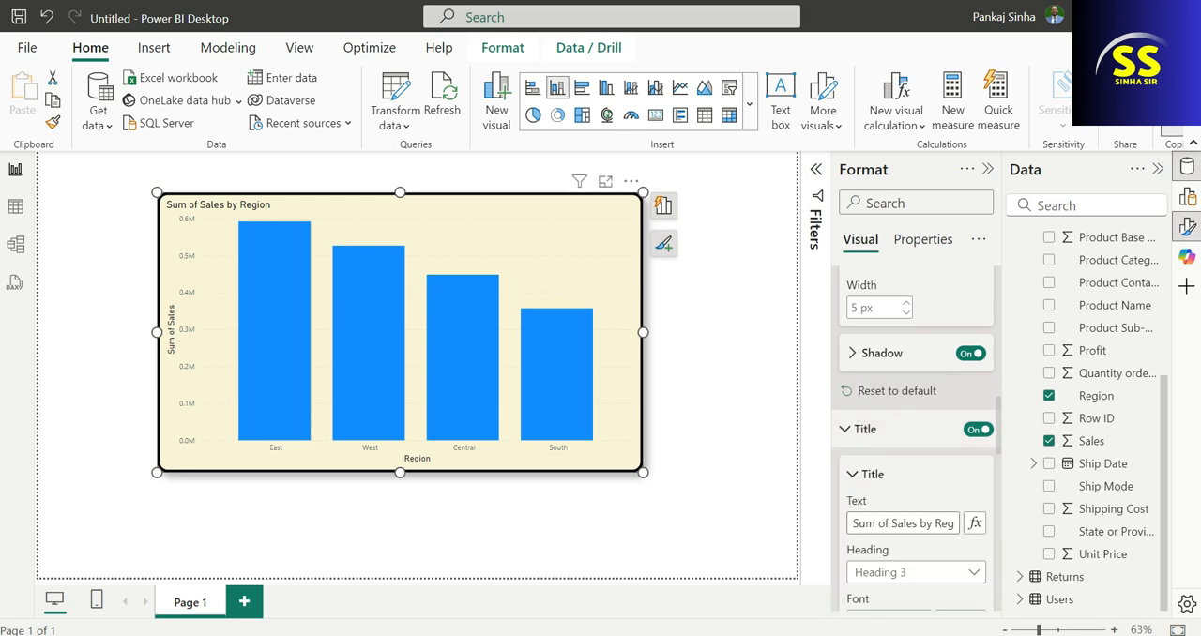
{"action": "left_click_drag", "start_coordinate": [852, 524], "coordinate": [963, 524]}
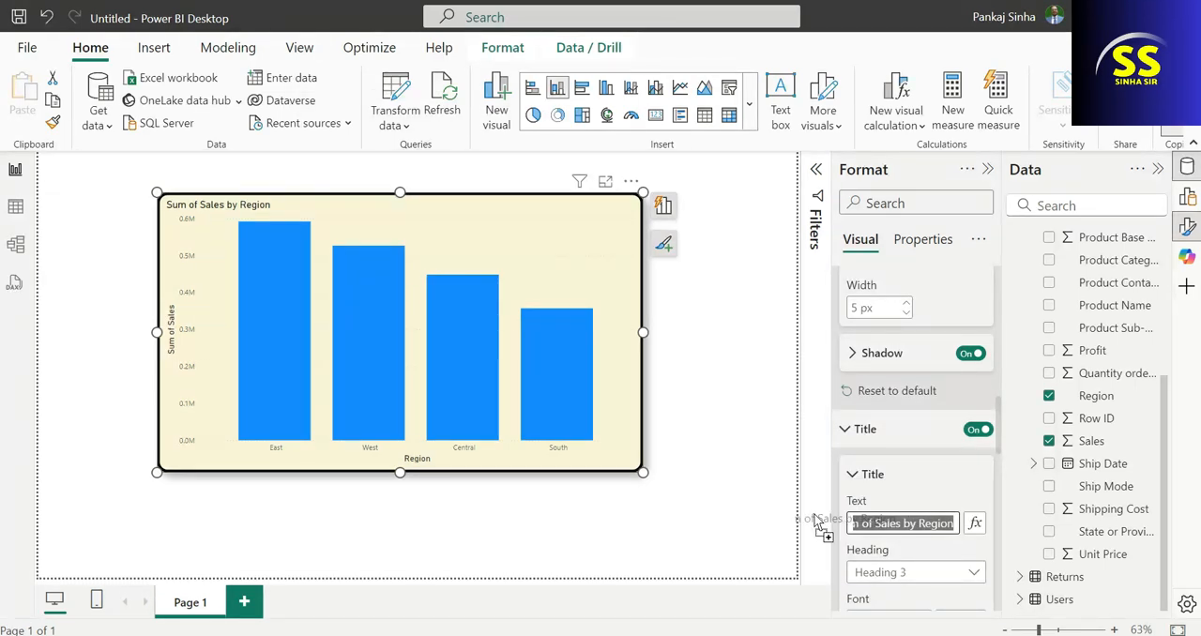
{"action": "type", "text": "Sales"}
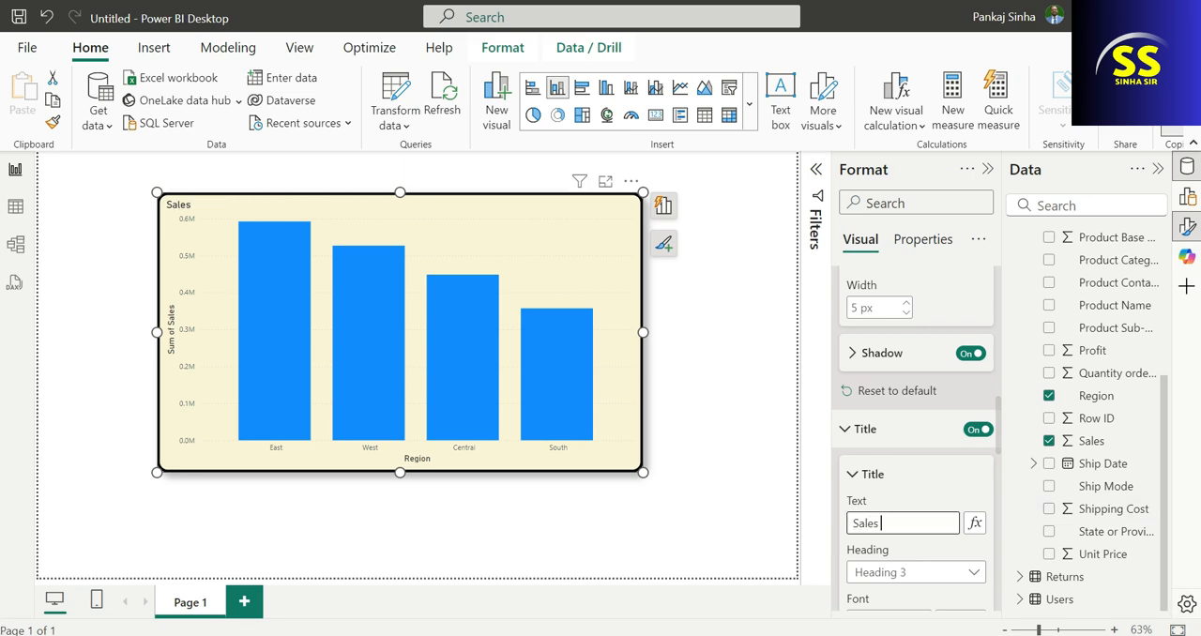
{"action": "type", "text": " Per re"}
{"action": "left_click", "coordinate": [934, 490]}
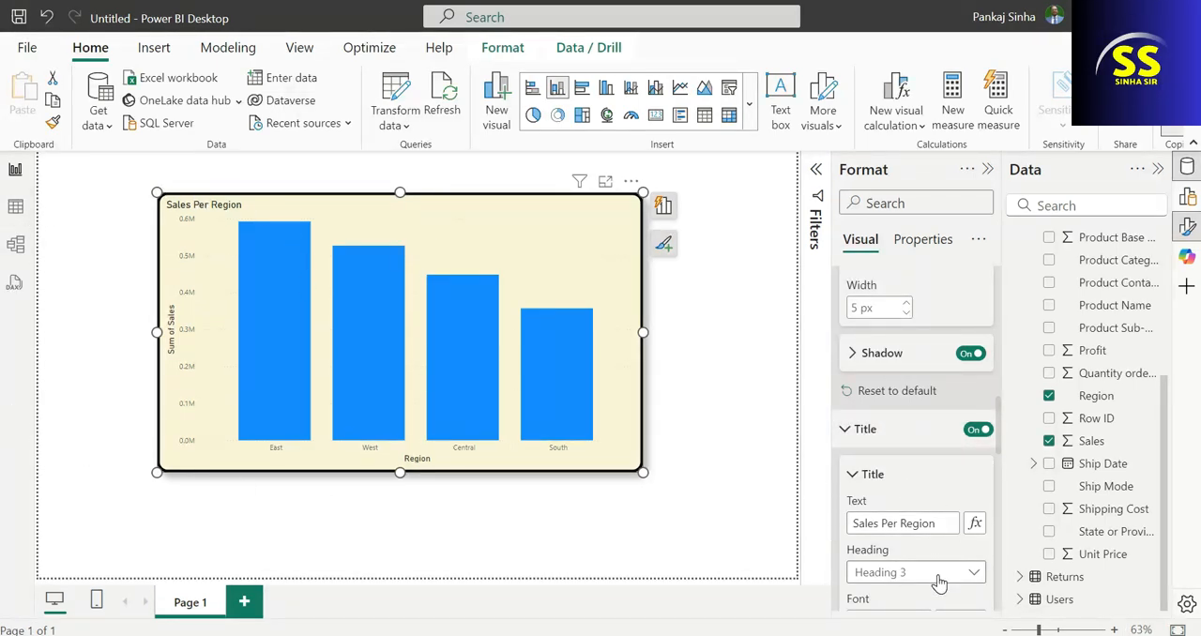
Make the chart title bold and center it horizontally.
{"action": "scroll", "coordinate": [935, 570], "scroll_direction": "down", "scroll_amount": 1}
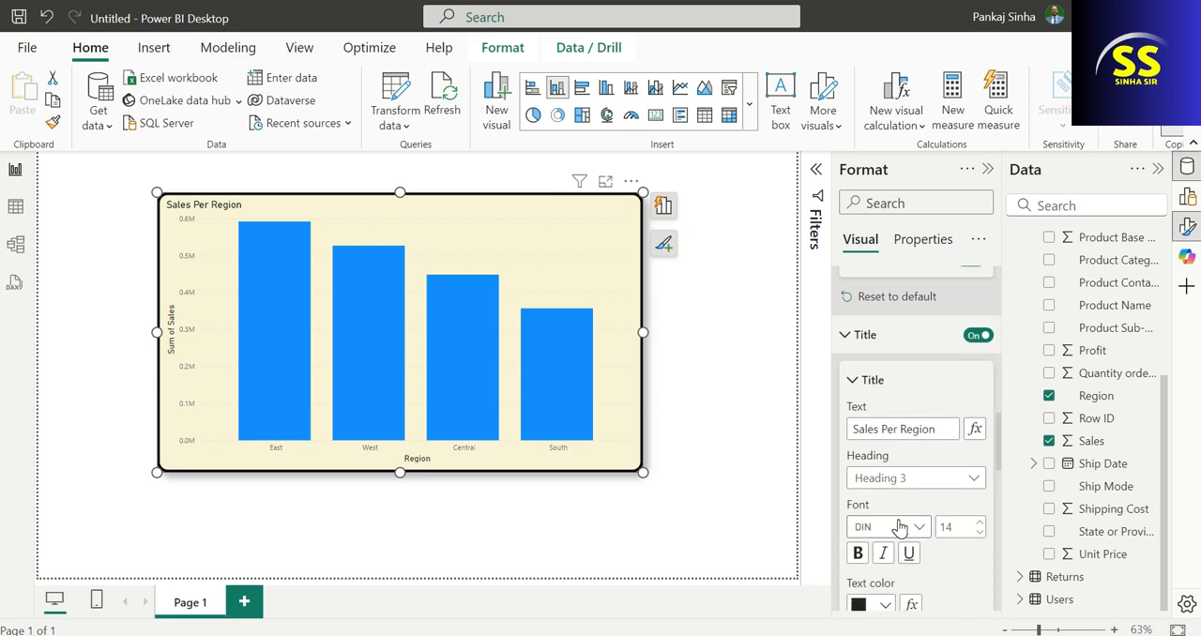
{"action": "left_click", "coordinate": [856, 554]}
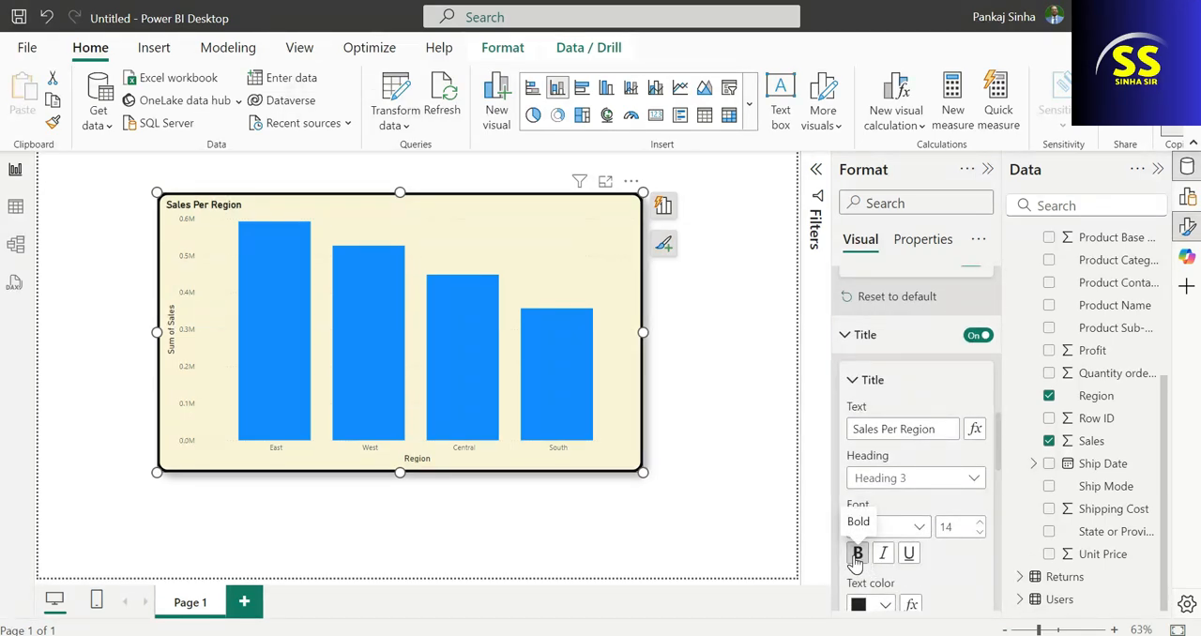
{"action": "scroll", "coordinate": [919, 582], "scroll_direction": "down", "scroll_amount": 1}
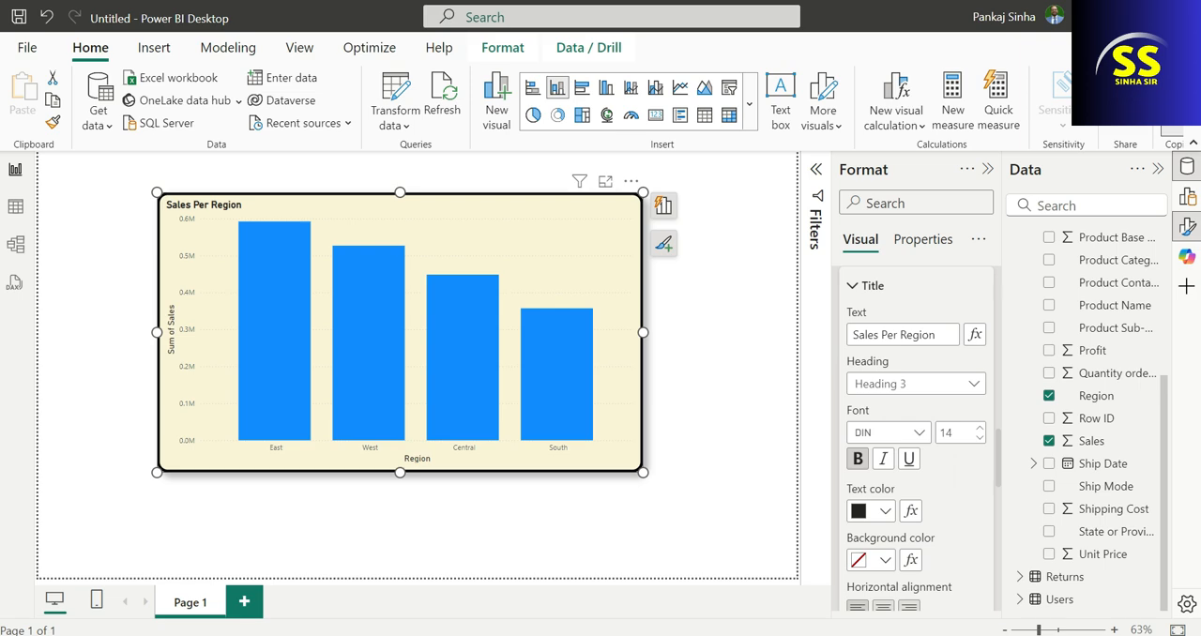
{"action": "scroll", "coordinate": [896, 567], "scroll_direction": "down", "scroll_amount": 1}
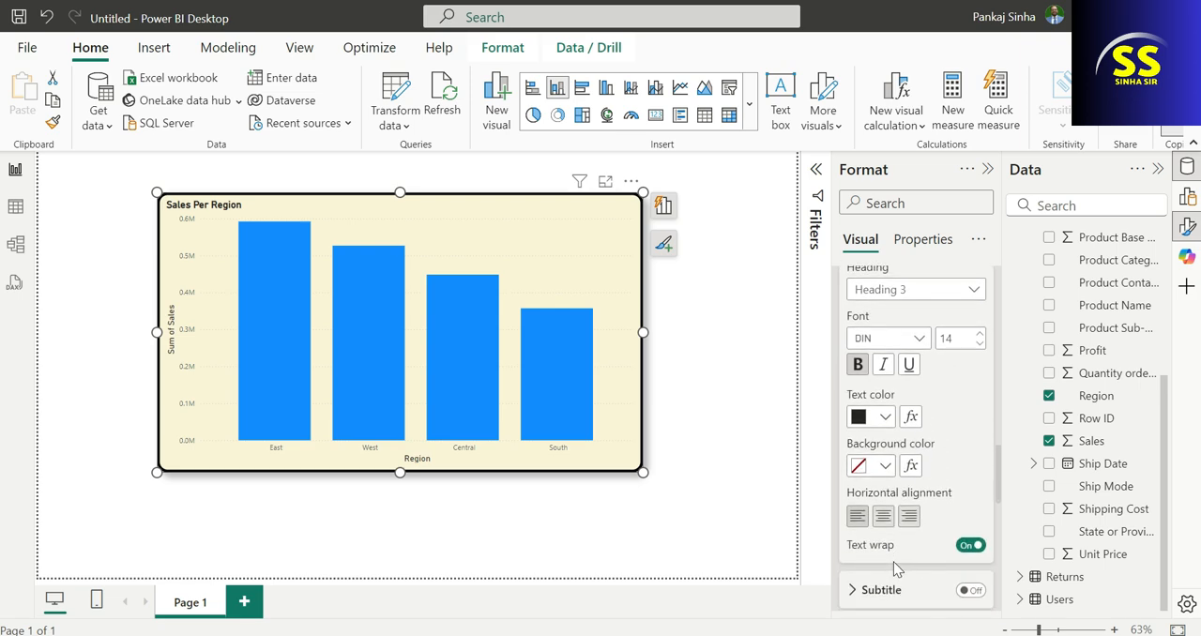
{"action": "left_click", "coordinate": [883, 516]}
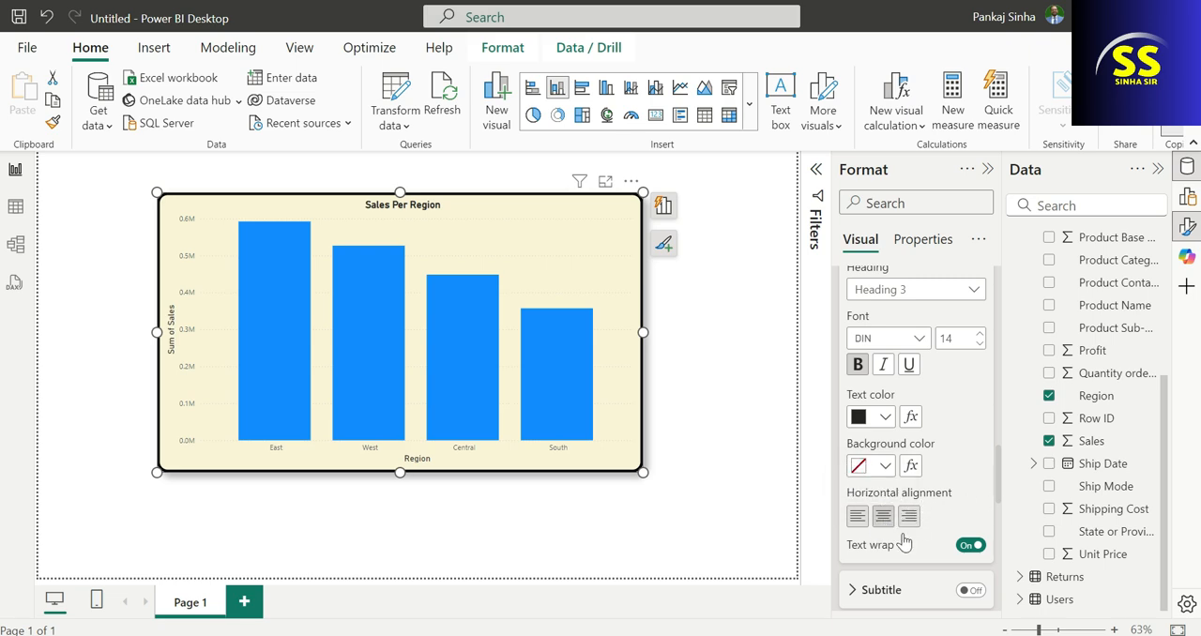
Try a divider line under the chart title, turn it back off, and open the title's spacing options.
{"action": "scroll", "coordinate": [889, 531], "scroll_direction": "down", "scroll_amount": 3}
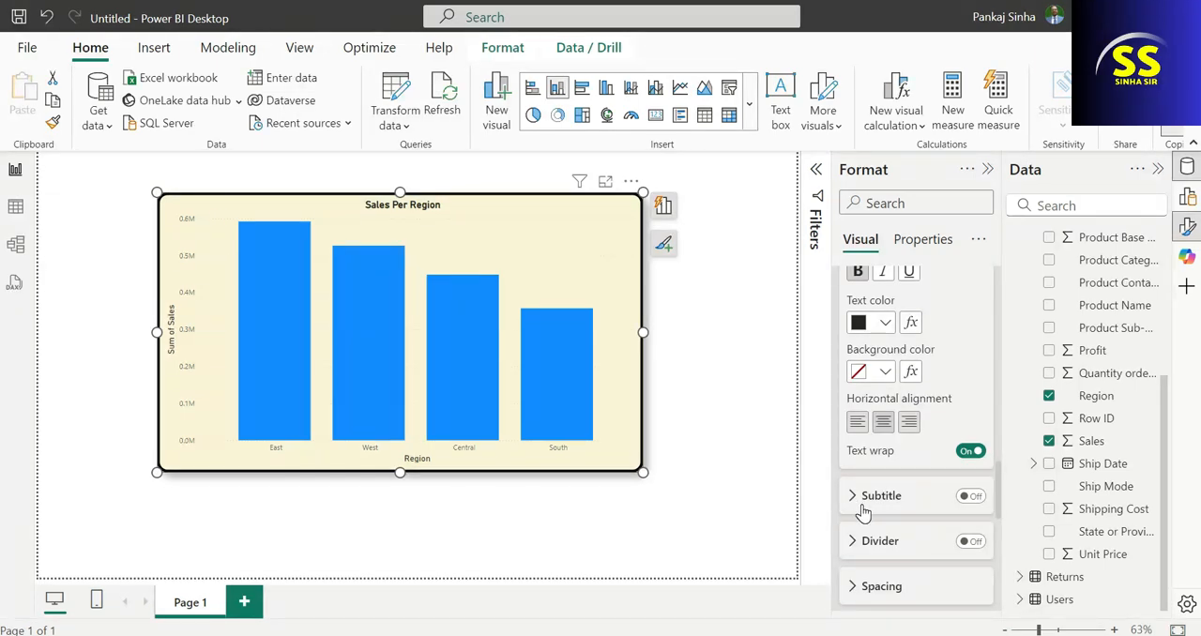
{"action": "scroll", "coordinate": [863, 511], "scroll_direction": "down", "scroll_amount": 3}
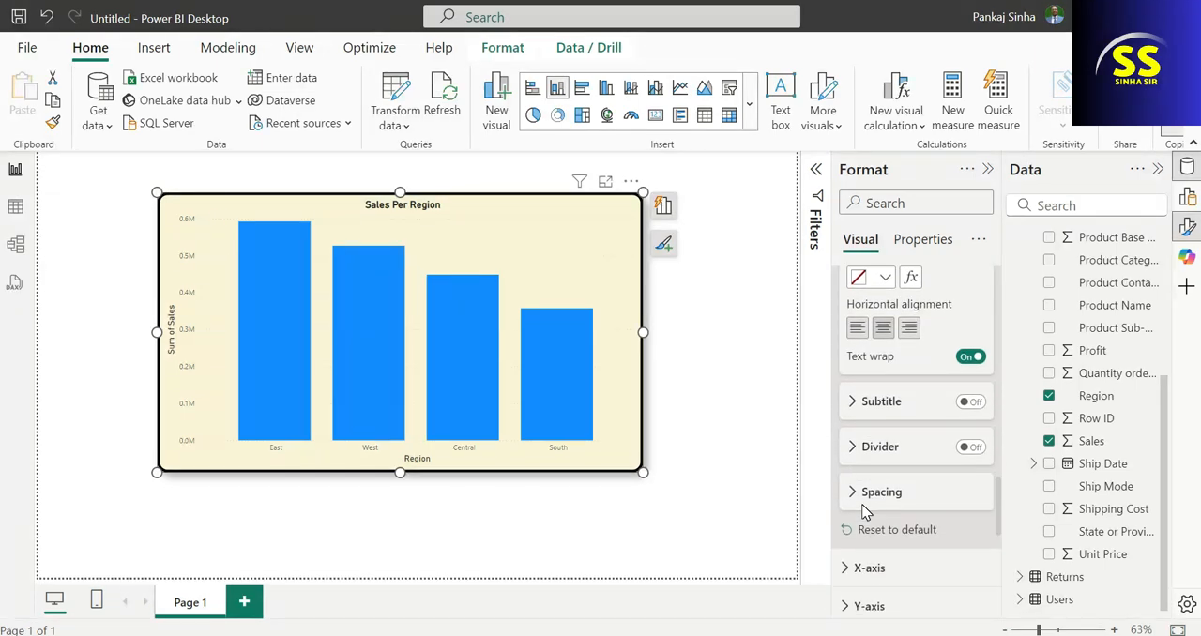
{"action": "left_click", "coordinate": [972, 447]}
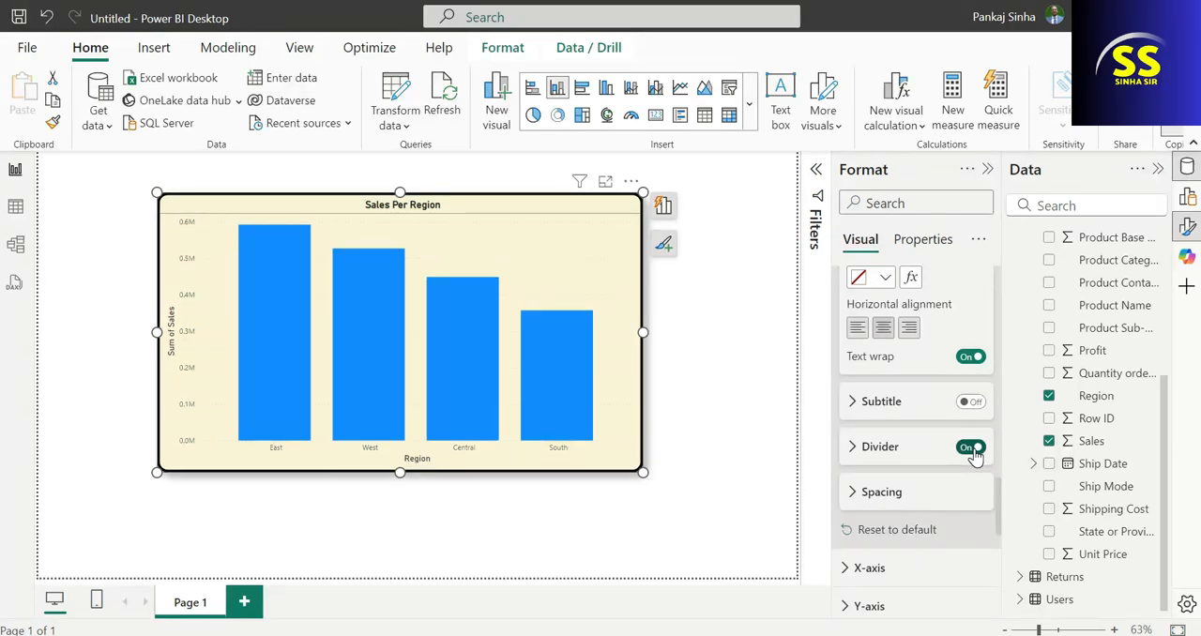
{"action": "left_click", "coordinate": [972, 448]}
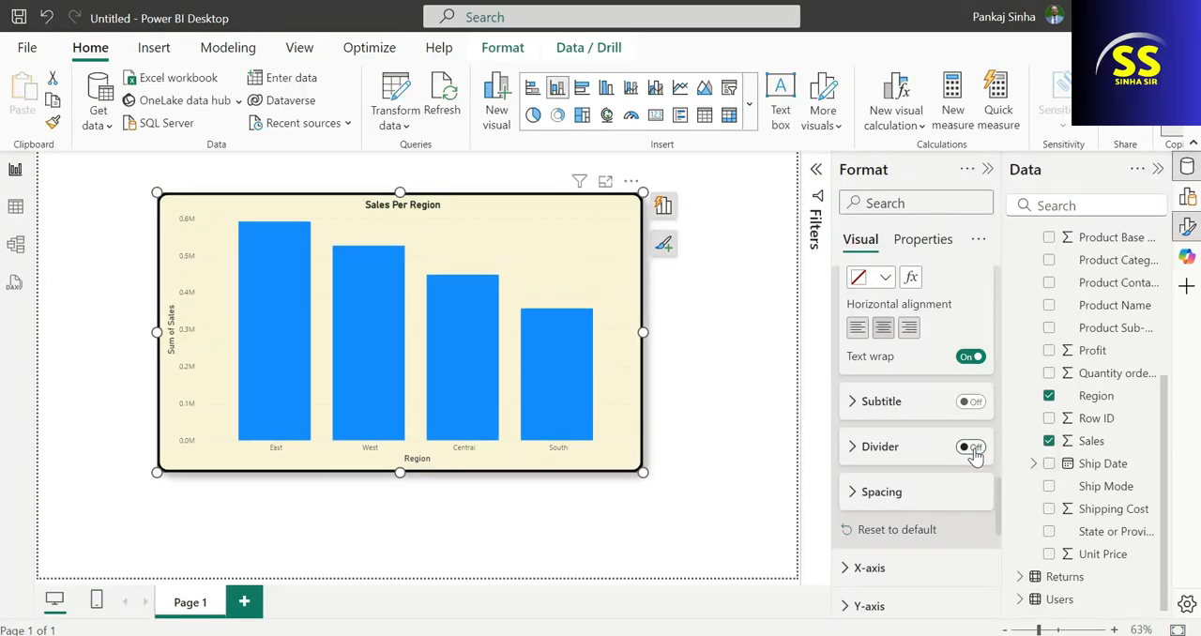
{"action": "left_click", "coordinate": [854, 497]}
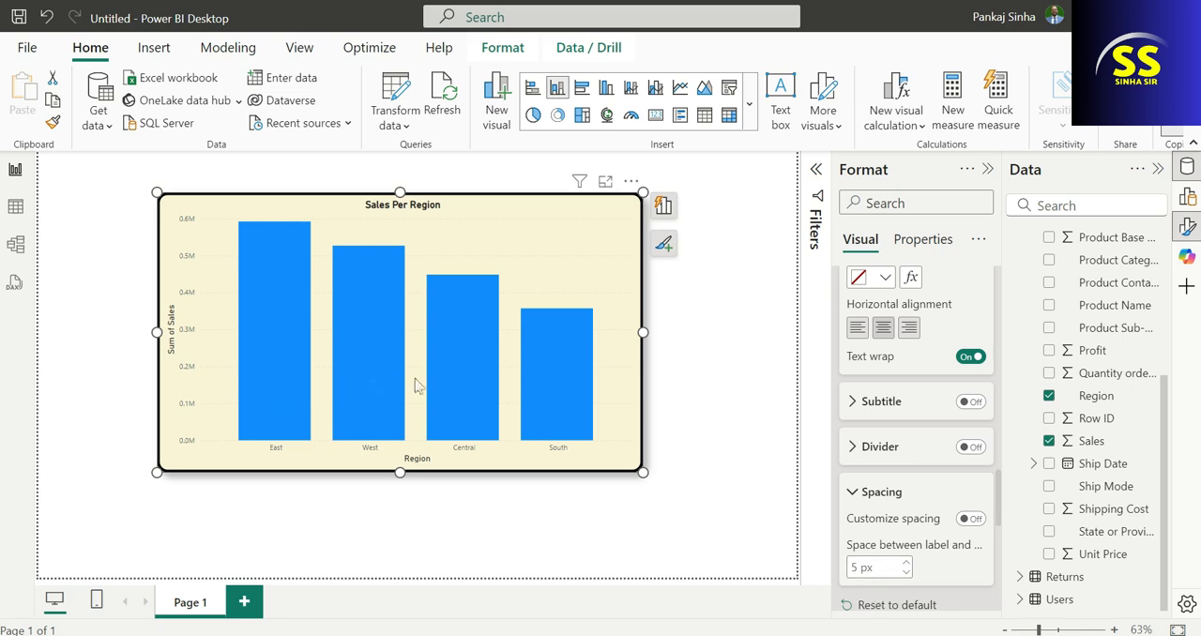
Make the region labels on the chart's X-axis bold and italic.
{"action": "scroll", "coordinate": [873, 507], "scroll_direction": "down", "scroll_amount": 3}
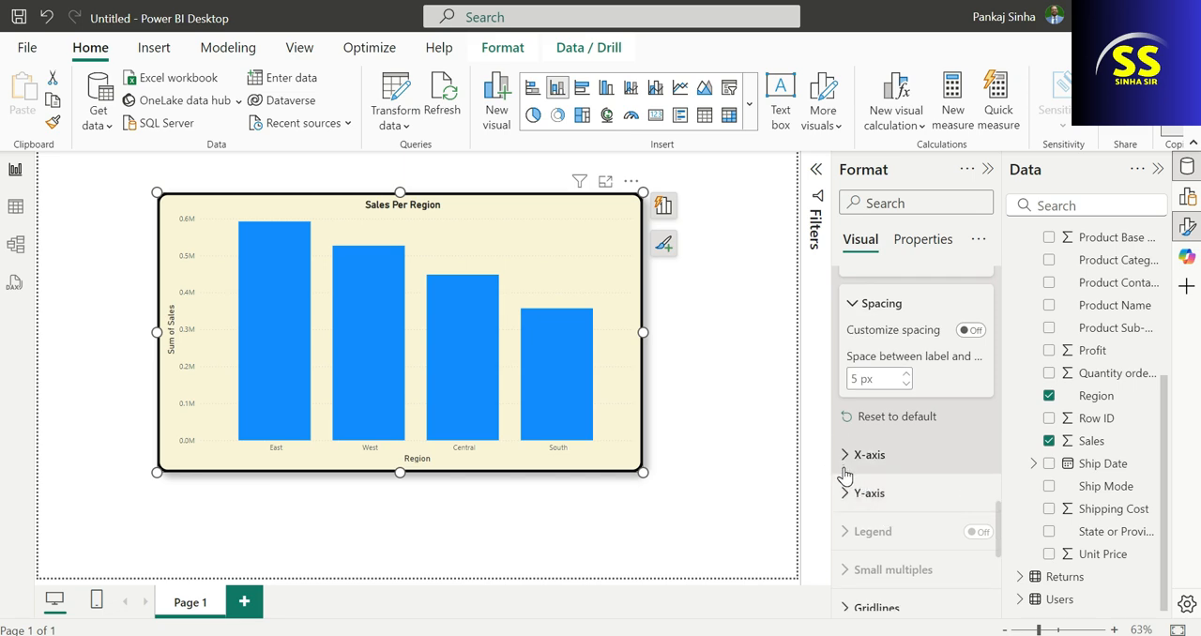
{"action": "left_click", "coordinate": [844, 458]}
{"action": "scroll", "coordinate": [967, 534], "scroll_direction": "down", "scroll_amount": 2}
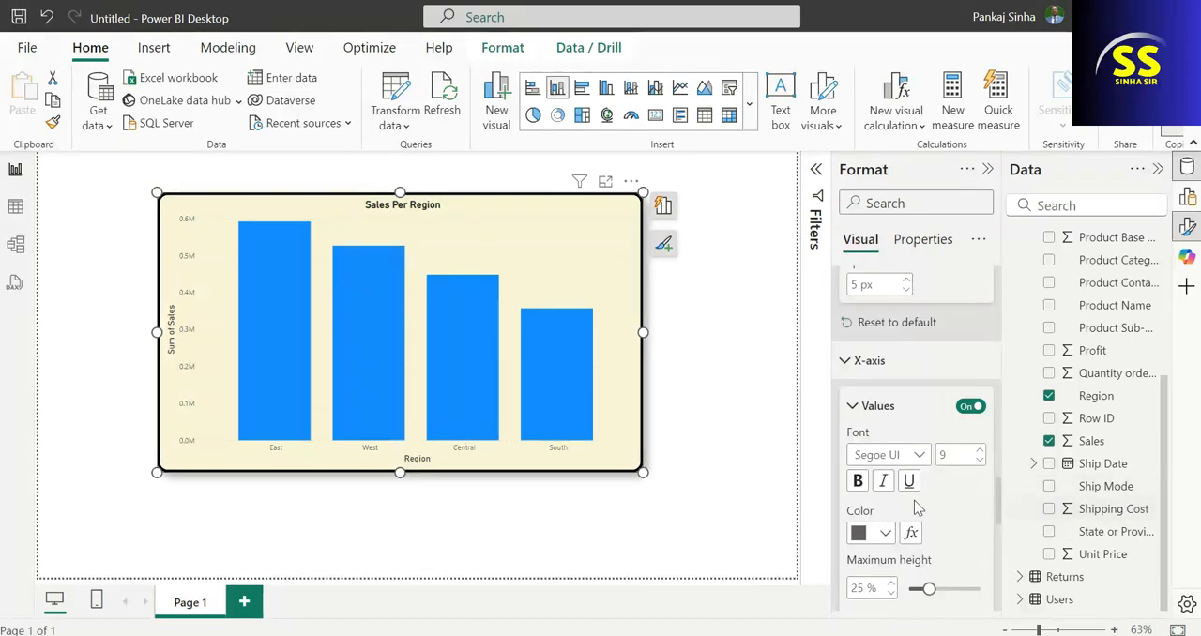
{"action": "left_click", "coordinate": [863, 482]}
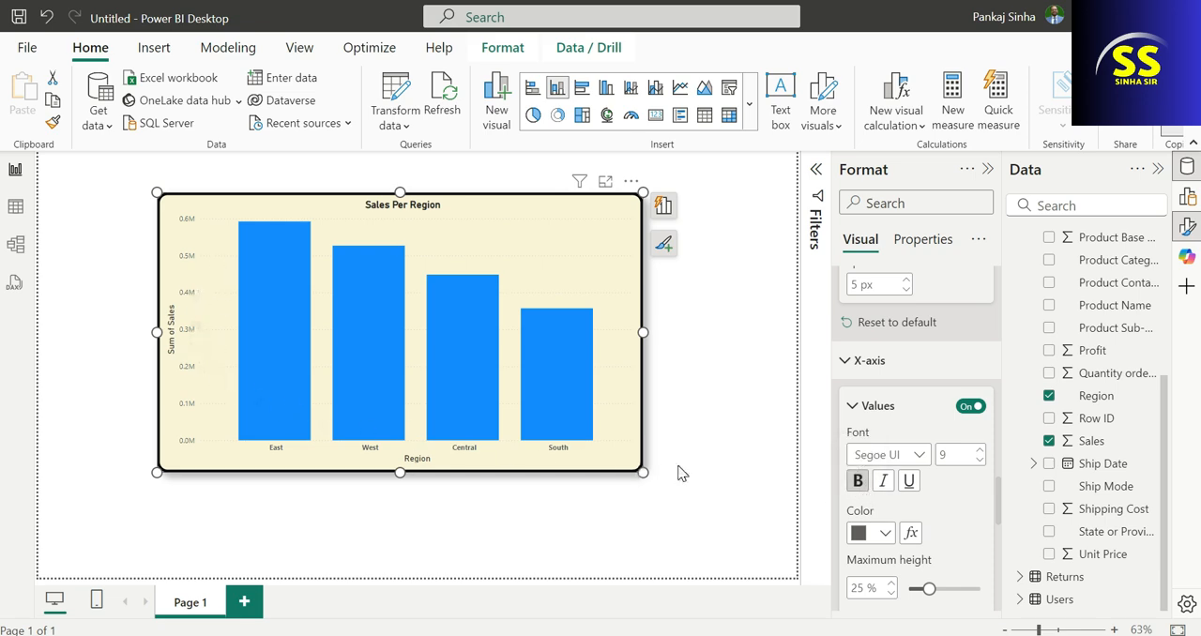
{"action": "left_click", "coordinate": [857, 482]}
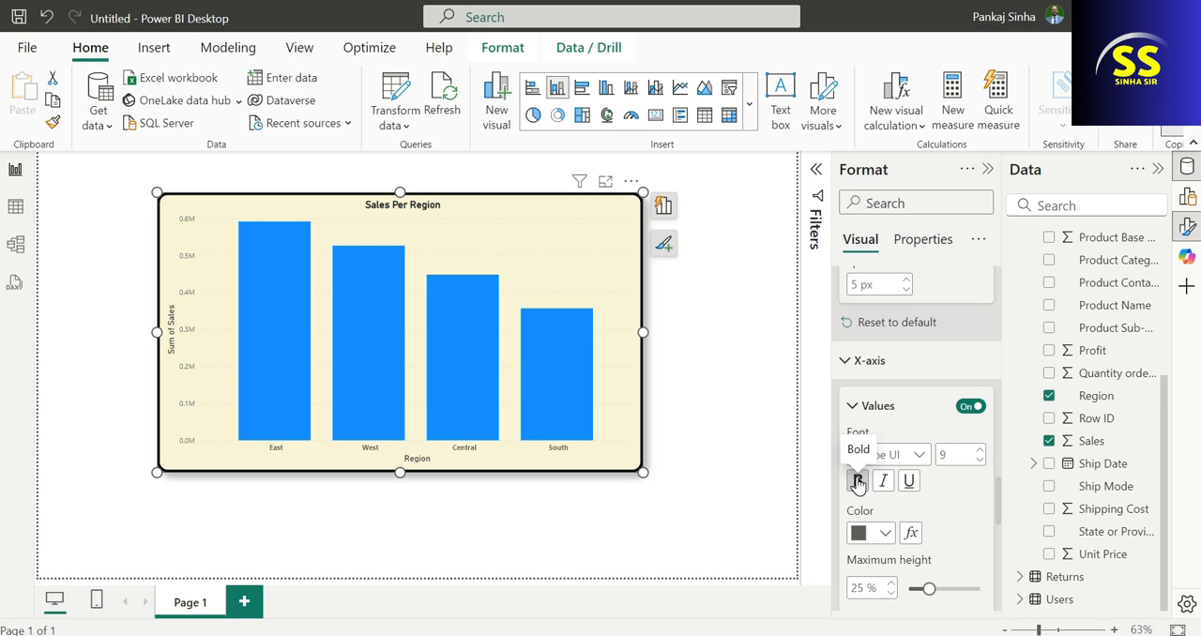
{"action": "scroll", "coordinate": [882, 460], "scroll_direction": "down", "scroll_amount": 2}
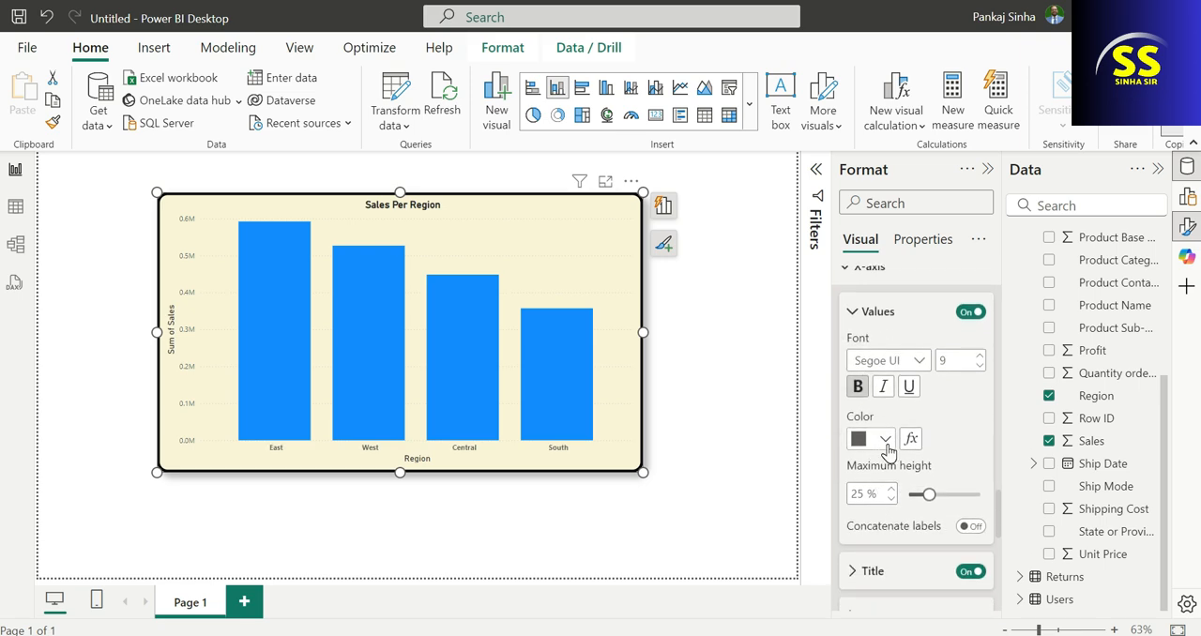
{"action": "left_click", "coordinate": [885, 443]}
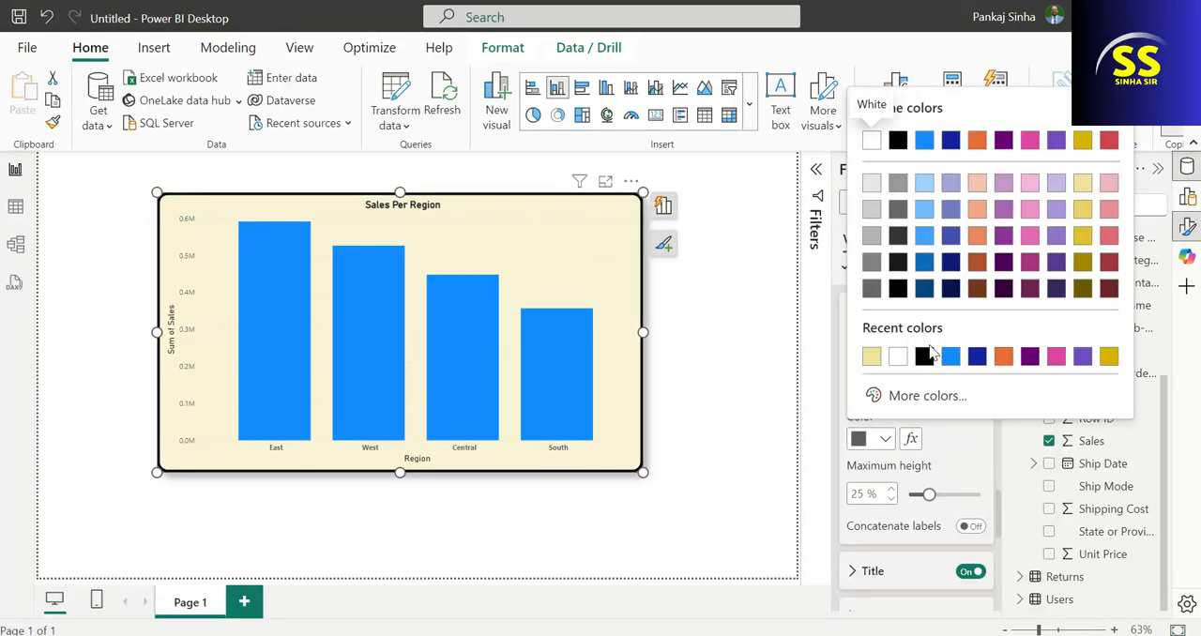
{"action": "left_click", "coordinate": [952, 465]}
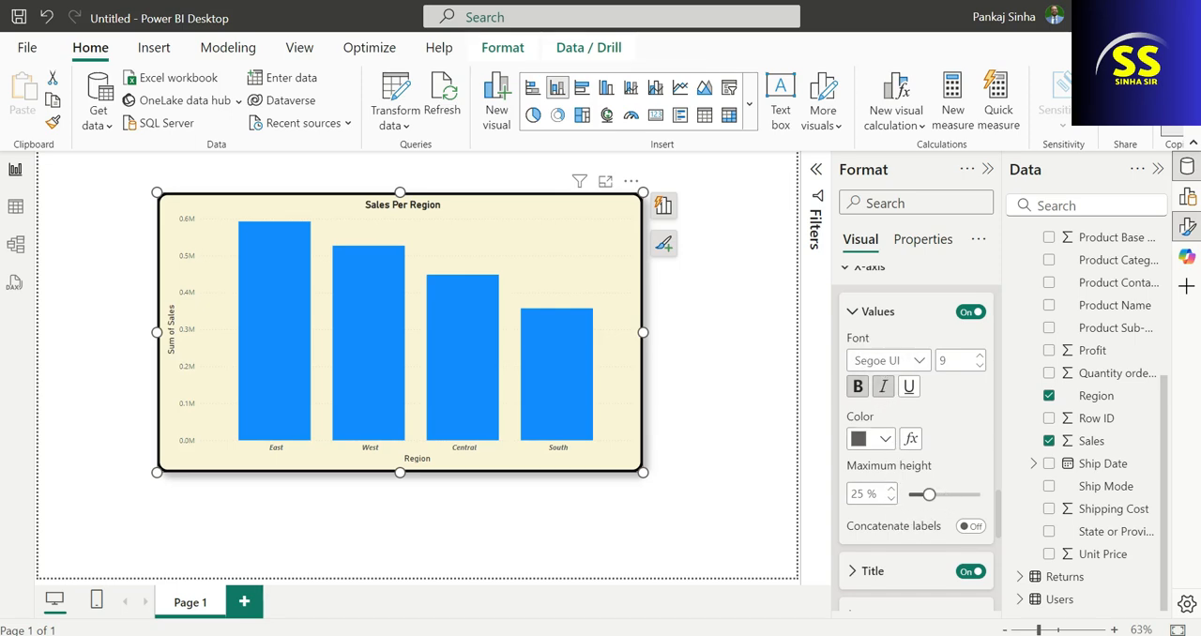
Set the display units of the chart's Y-axis values to Thousands.
{"action": "scroll", "coordinate": [906, 569], "scroll_direction": "down", "scroll_amount": 2}
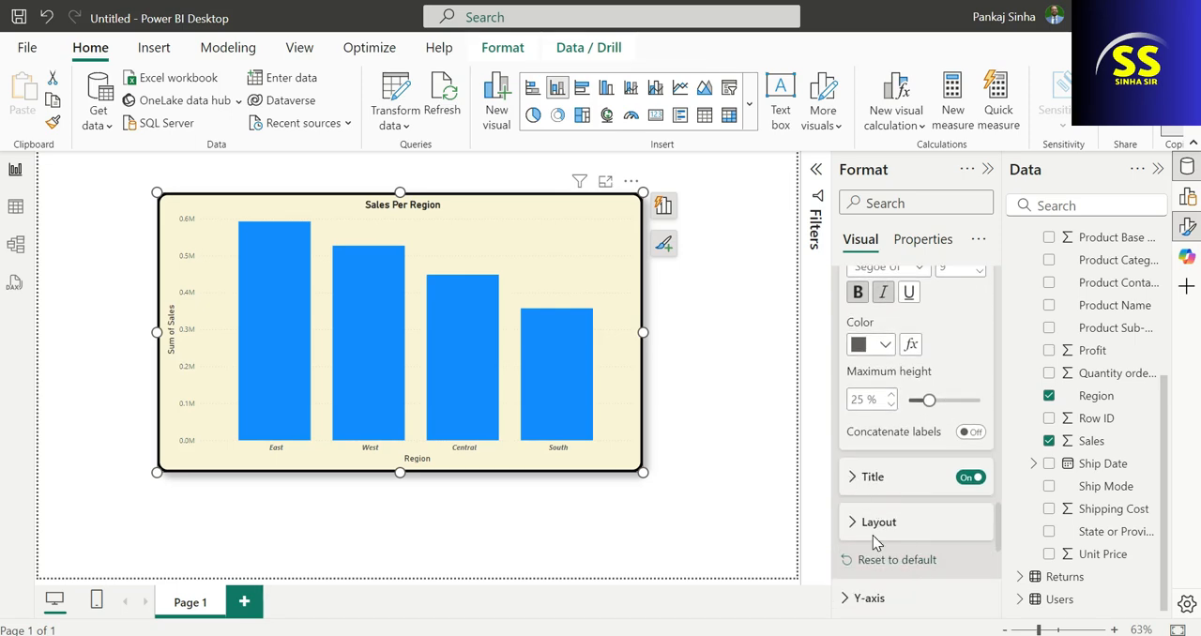
{"action": "scroll", "coordinate": [875, 542], "scroll_direction": "down", "scroll_amount": 2}
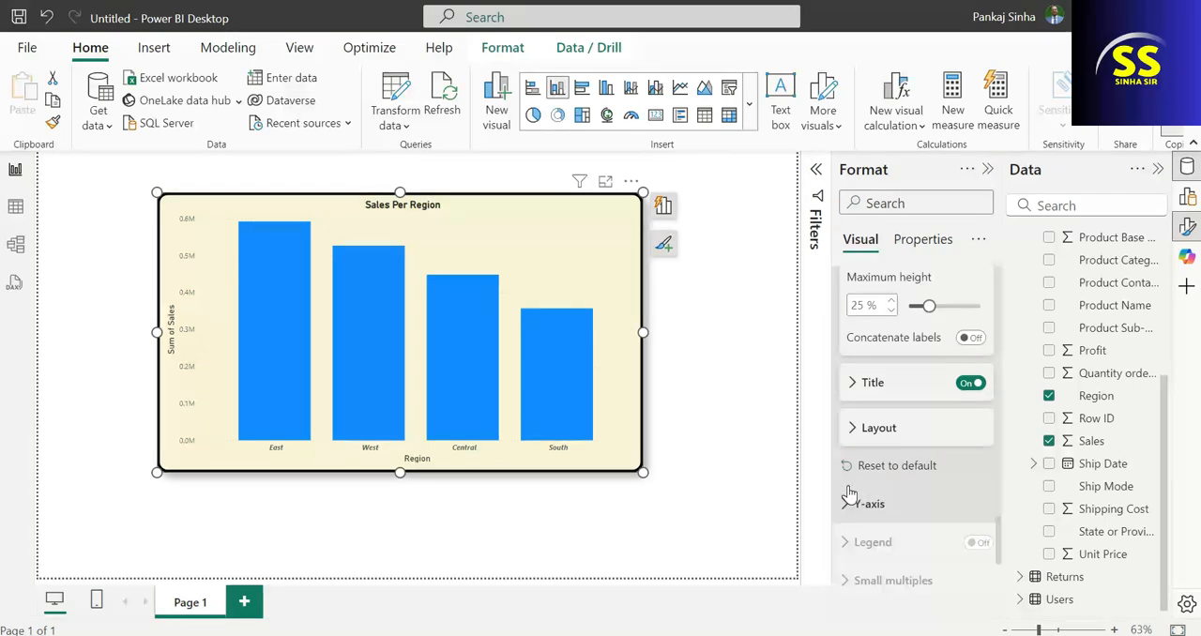
{"action": "left_click", "coordinate": [852, 503]}
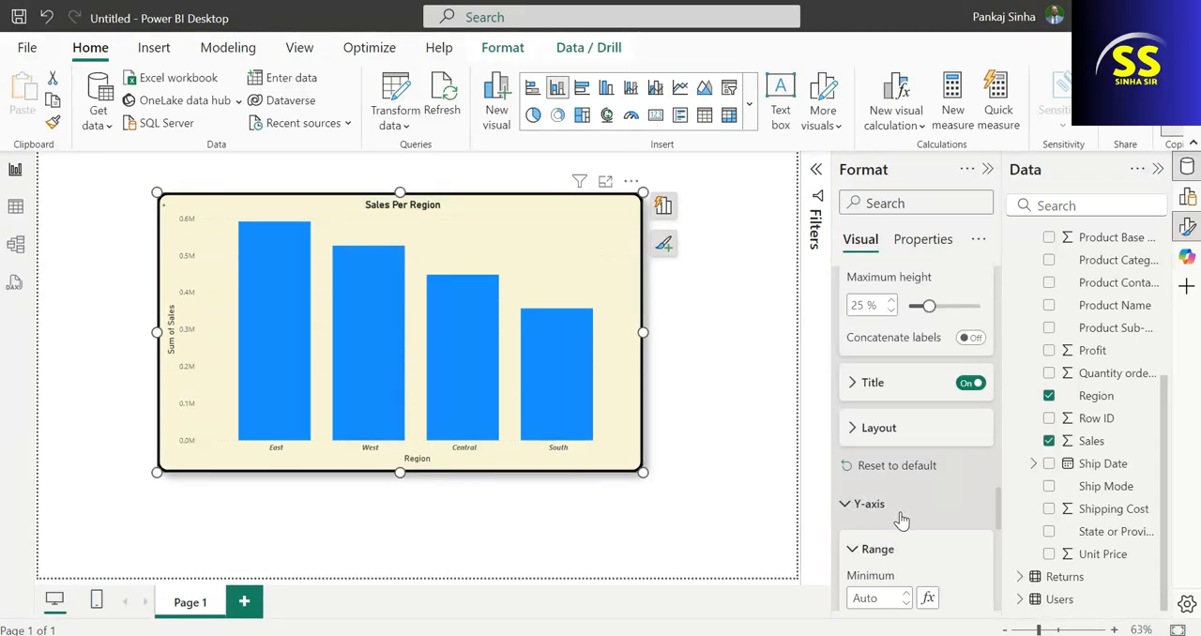
{"action": "scroll", "coordinate": [901, 520], "scroll_direction": "down", "scroll_amount": 4}
{"action": "scroll", "coordinate": [972, 503], "scroll_direction": "down", "scroll_amount": 2}
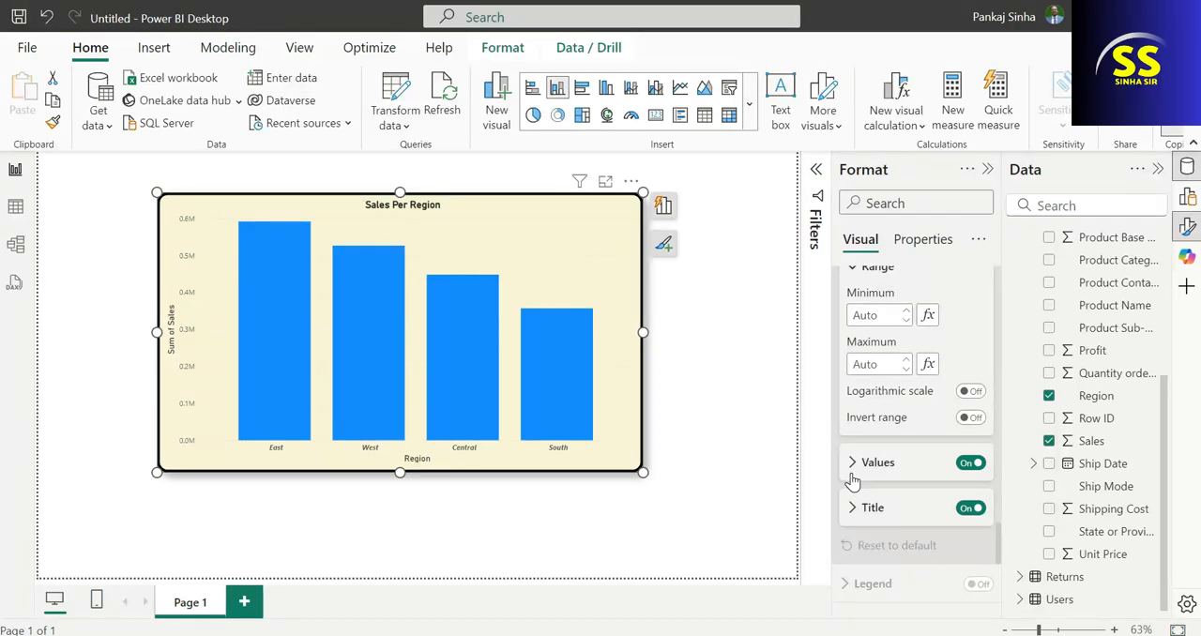
{"action": "left_click", "coordinate": [854, 465]}
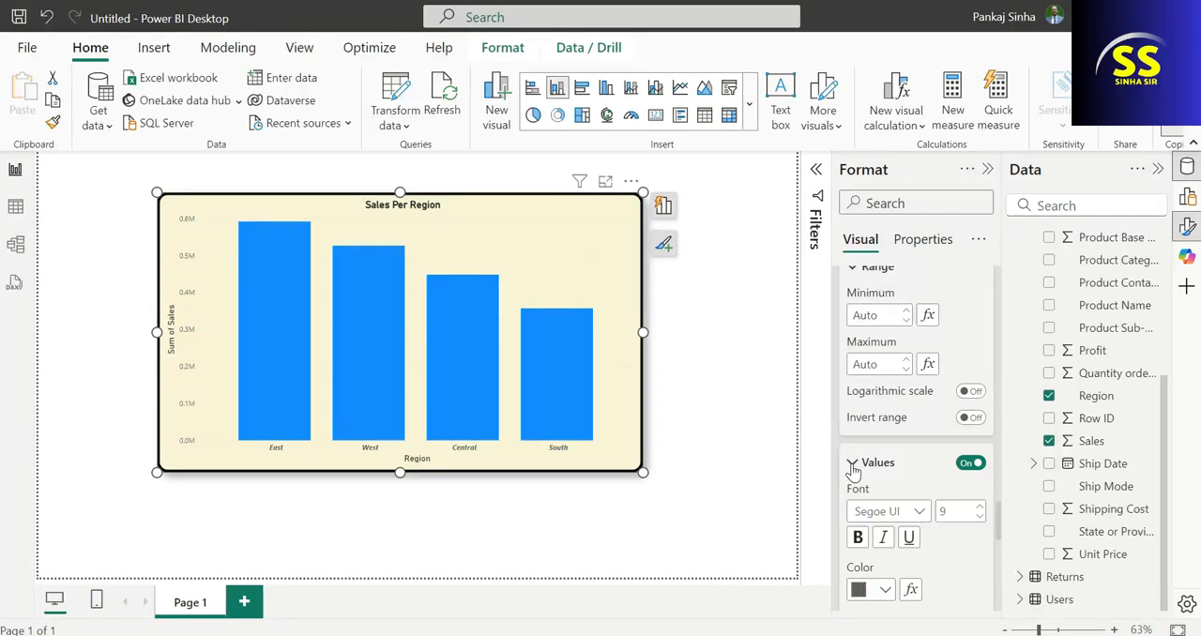
{"action": "scroll", "coordinate": [969, 536], "scroll_direction": "down", "scroll_amount": 4}
{"action": "scroll", "coordinate": [969, 534], "scroll_direction": "up", "scroll_amount": 2}
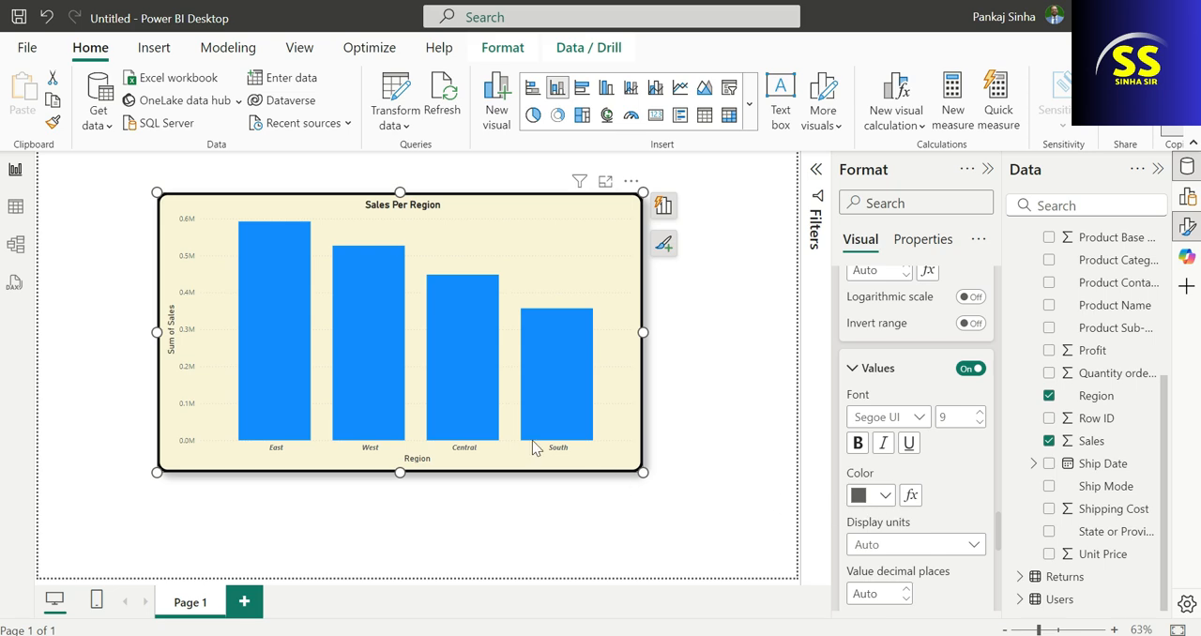
{"action": "mouse_move", "coordinate": [277, 339]}
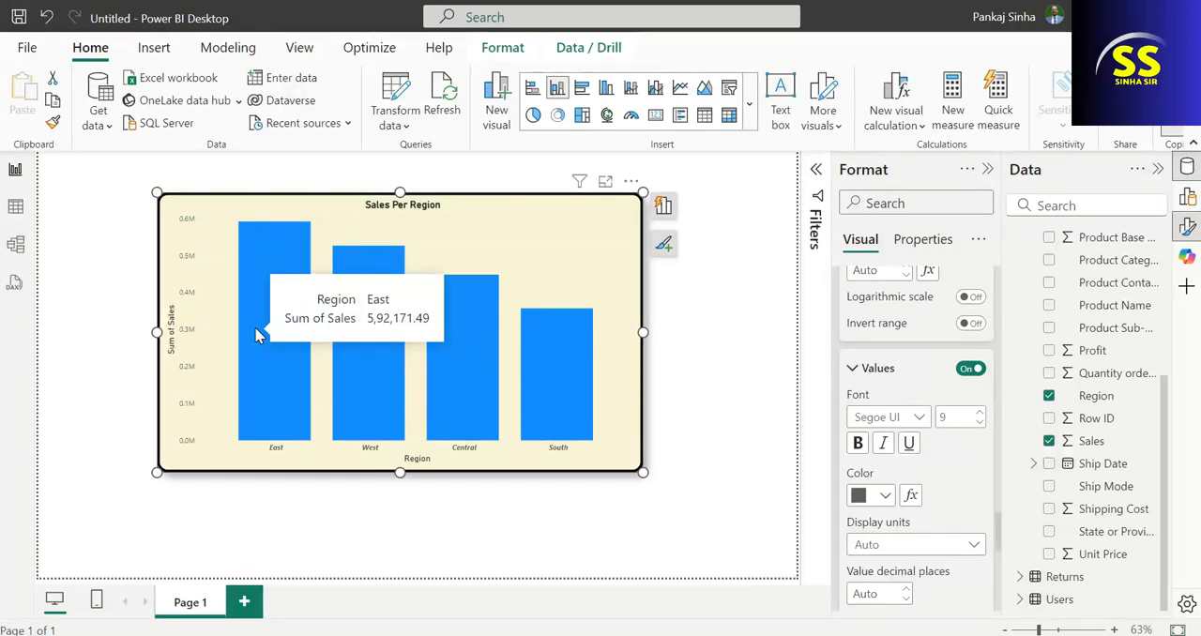
{"action": "left_click", "coordinate": [932, 546]}
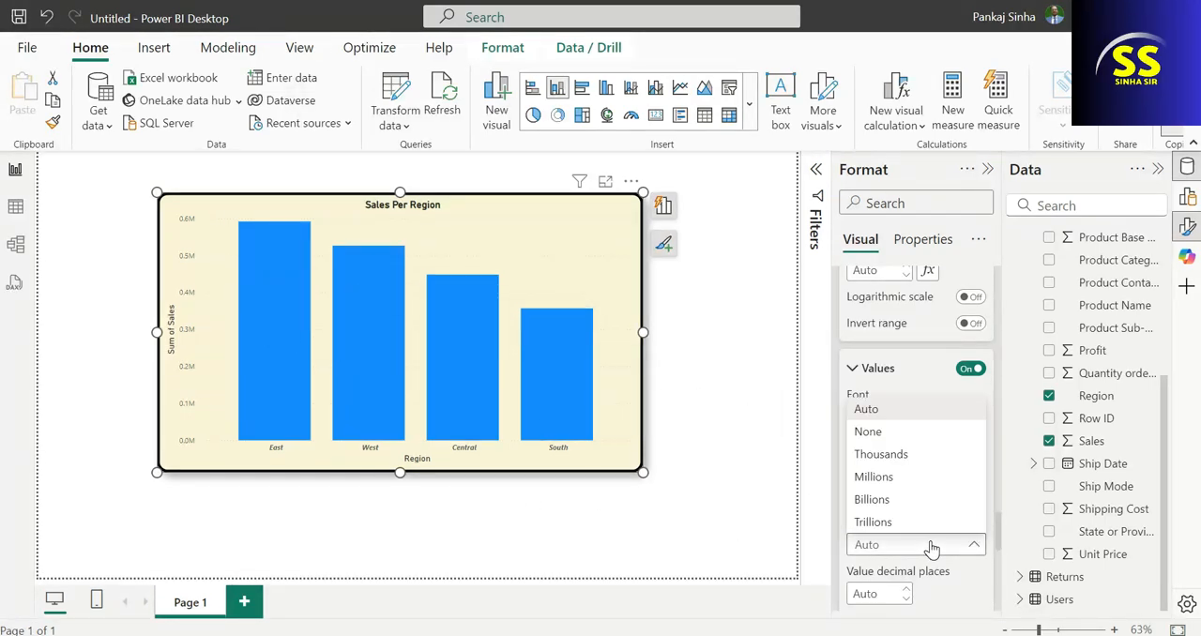
{"action": "left_click", "coordinate": [903, 463]}
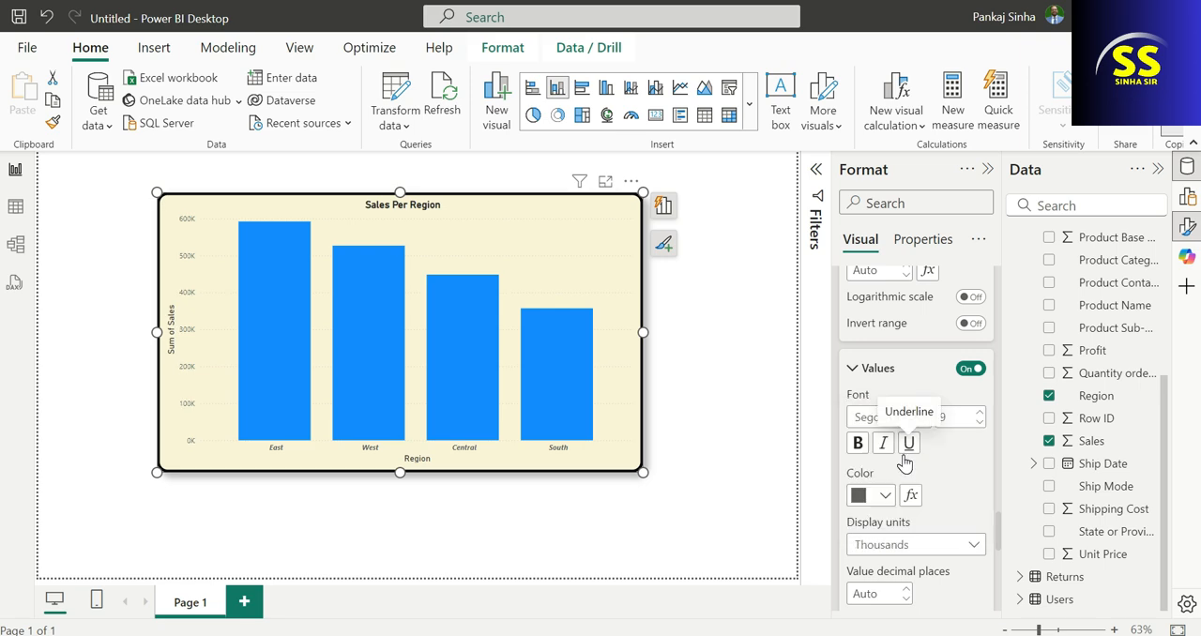
Make the chart's Y-axis values bold and set their font size to 12.
{"action": "left_click", "coordinate": [857, 441]}
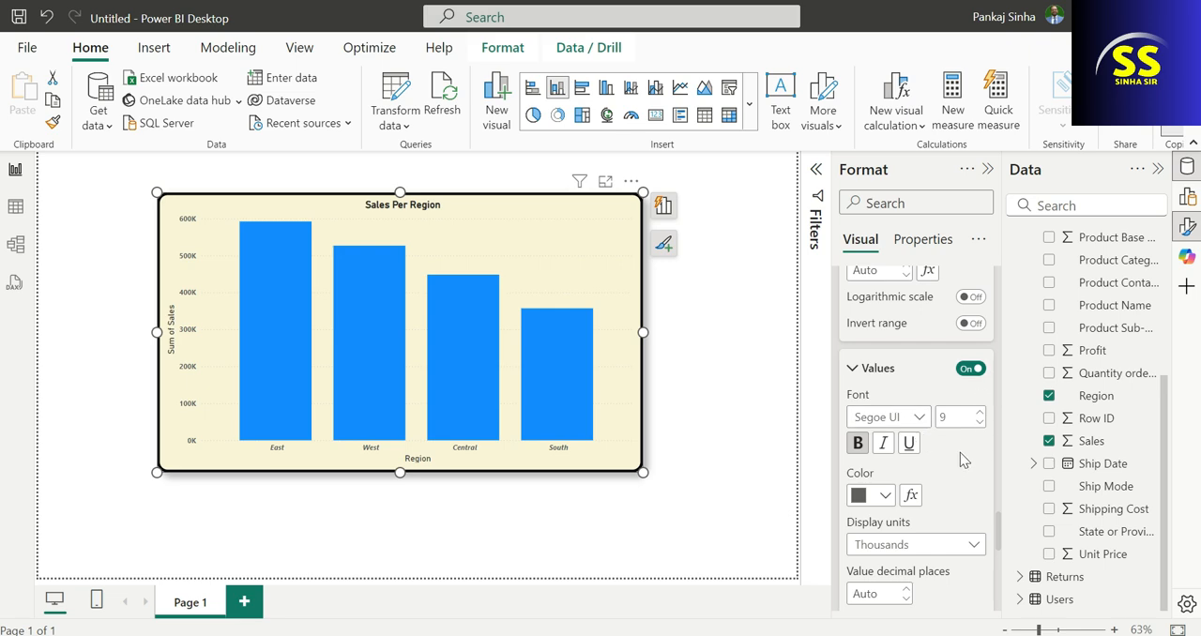
{"action": "scroll", "coordinate": [959, 460], "scroll_direction": "down", "scroll_amount": 2}
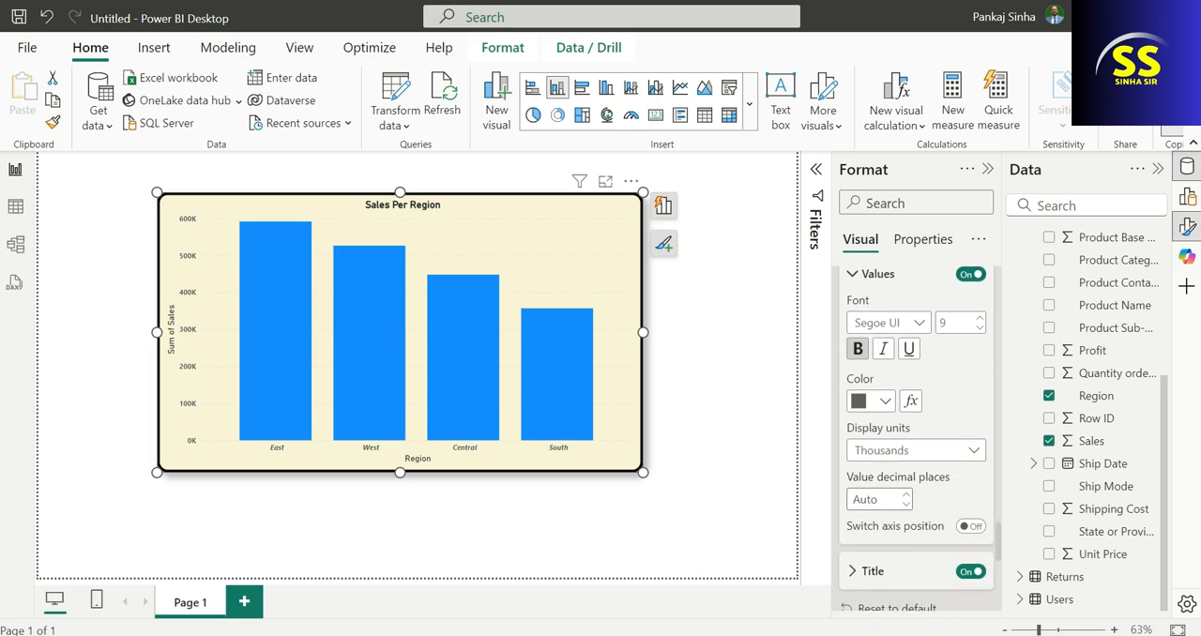
{"action": "scroll", "coordinate": [973, 512], "scroll_direction": "down", "scroll_amount": 4}
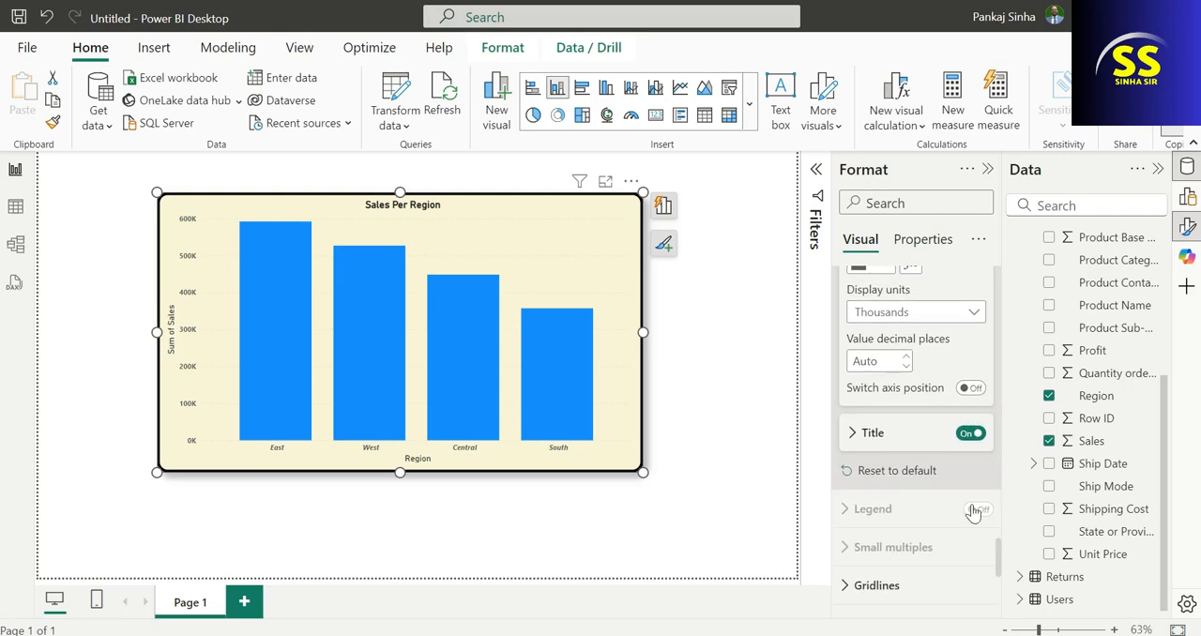
{"action": "scroll", "coordinate": [967, 502], "scroll_direction": "up", "scroll_amount": 6}
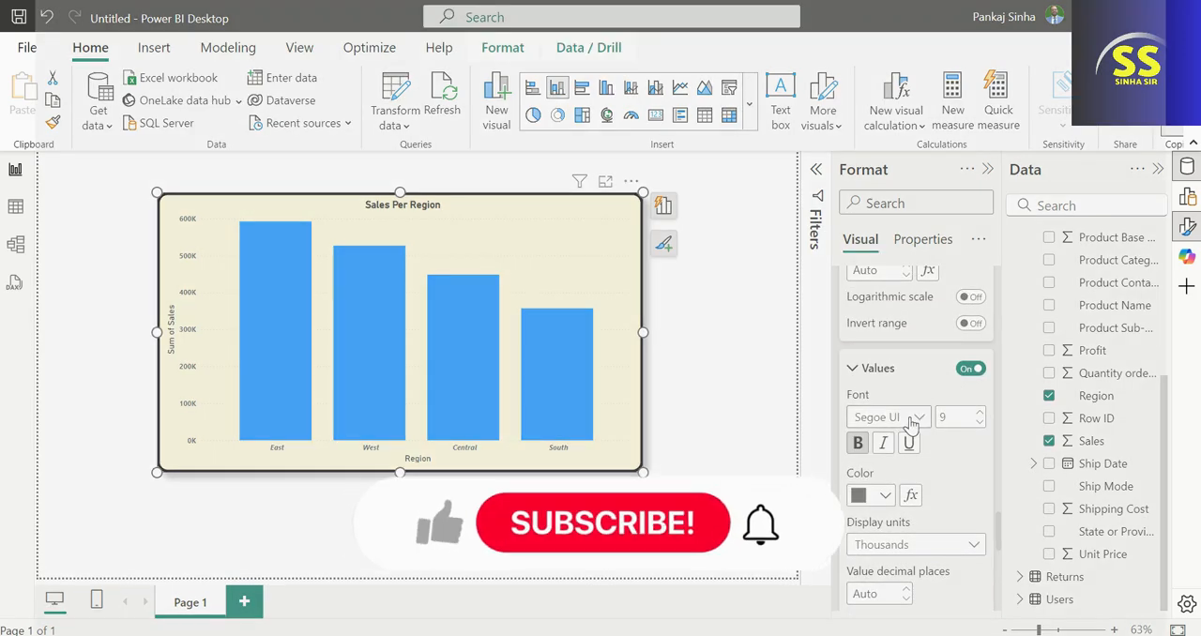
{"action": "left_click_drag", "start_coordinate": [940, 414], "coordinate": [1001, 434]}
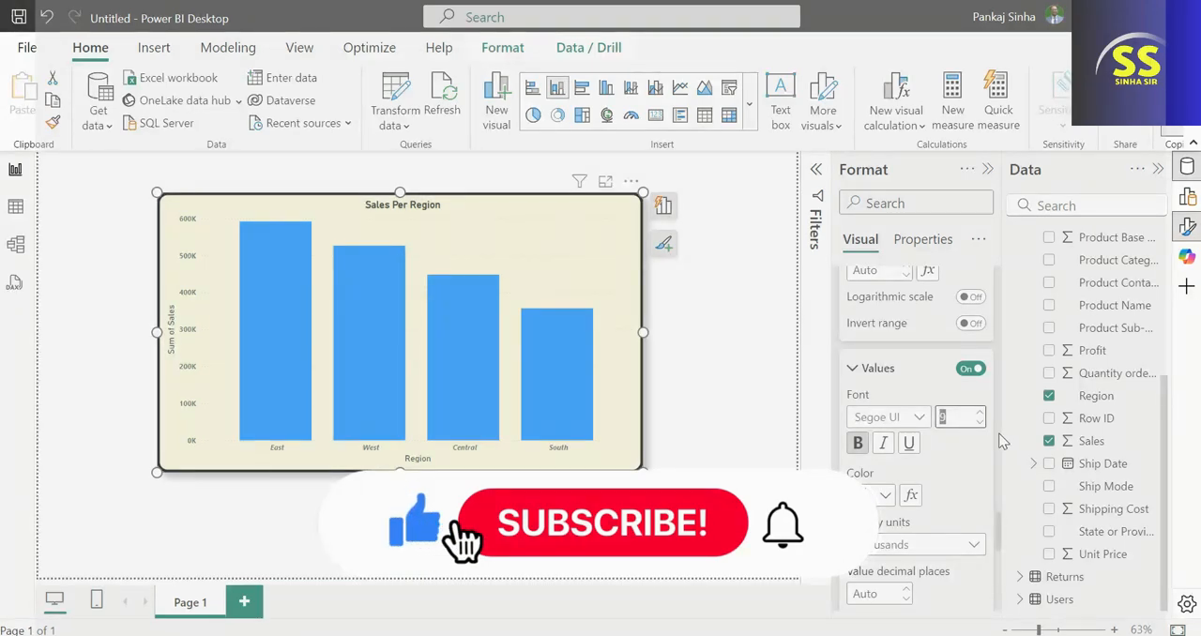
{"action": "type", "text": "12"}
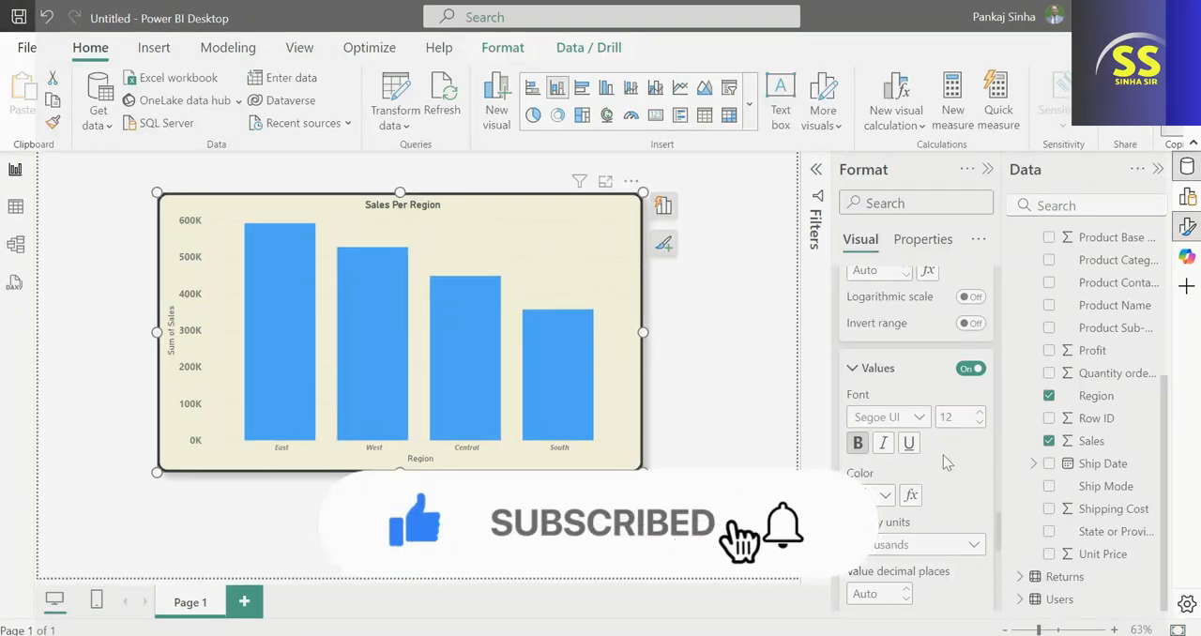
Try white as the color of the Y-axis values and replace it with dark grey.
{"action": "left_click", "coordinate": [890, 497]}
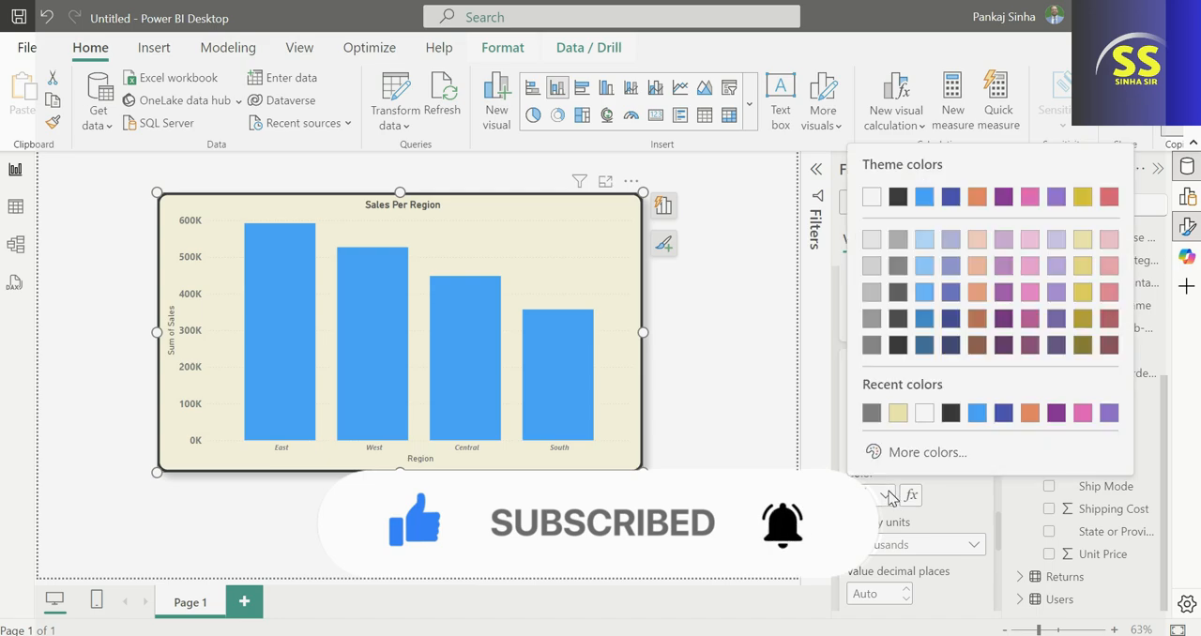
{"action": "left_click", "coordinate": [926, 418]}
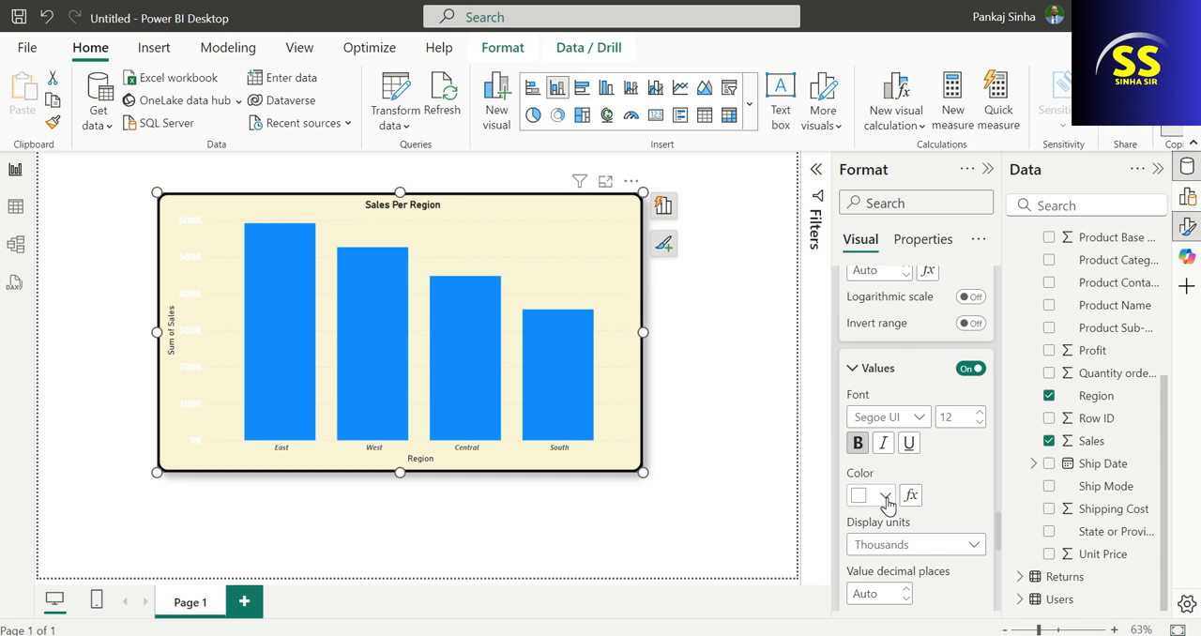
{"action": "left_click", "coordinate": [886, 502]}
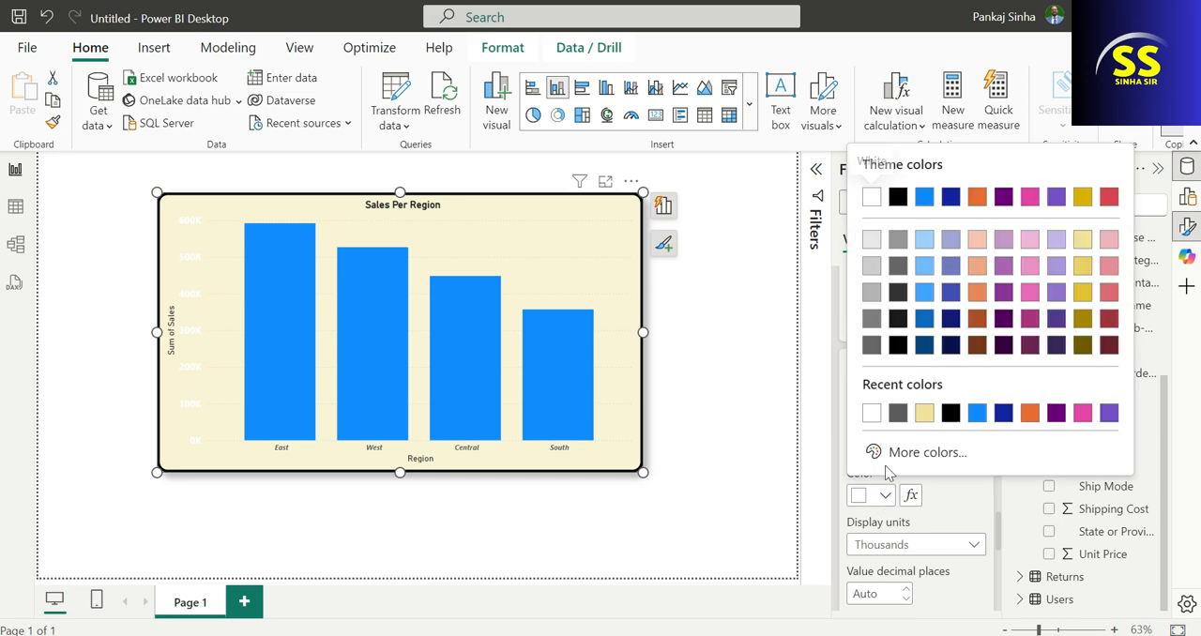
{"action": "left_click", "coordinate": [892, 236]}
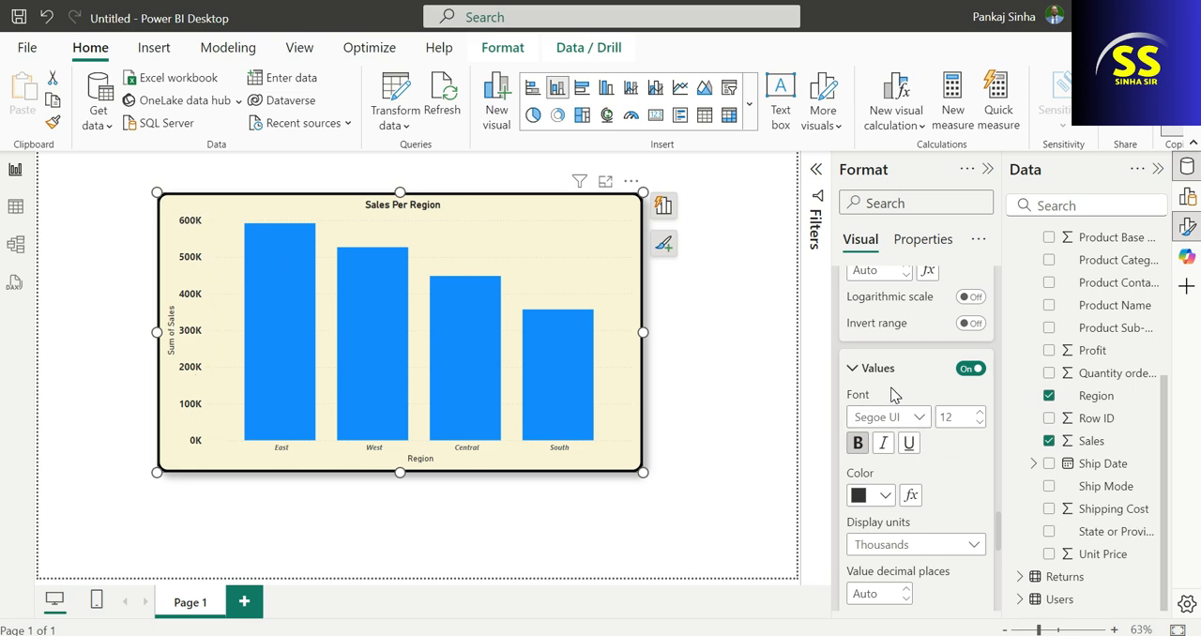
Set the font size of the region labels on the X-axis to 12, turning their bold off and on again.
{"action": "scroll", "coordinate": [944, 490], "scroll_direction": "up", "scroll_amount": 4}
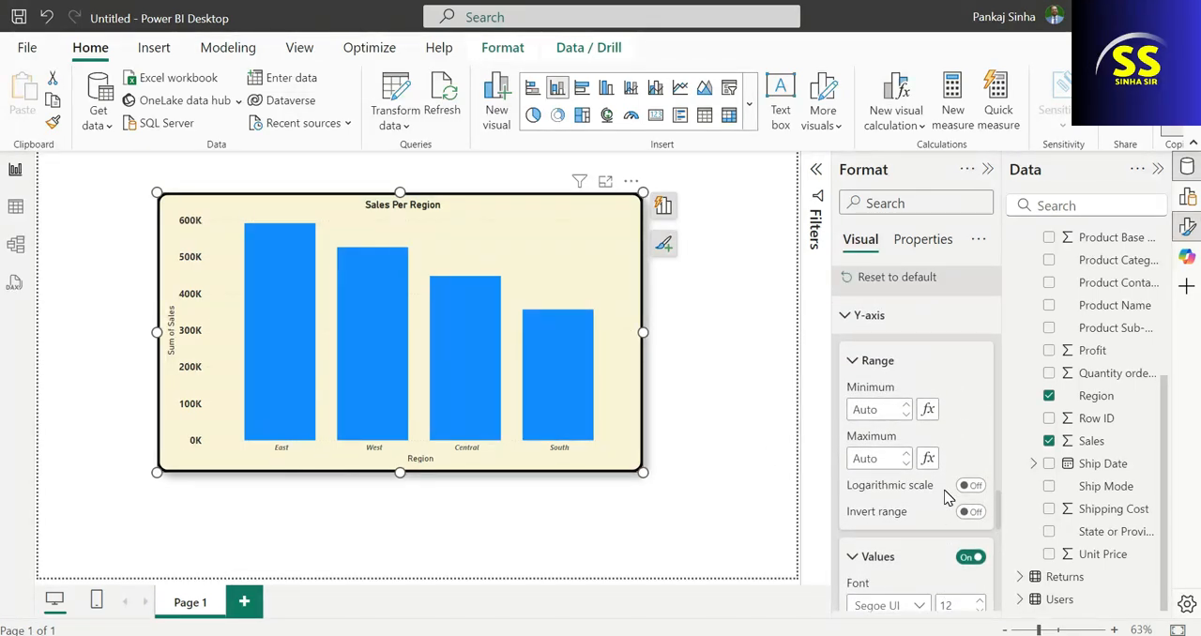
{"action": "scroll", "coordinate": [884, 569], "scroll_direction": "up", "scroll_amount": 4}
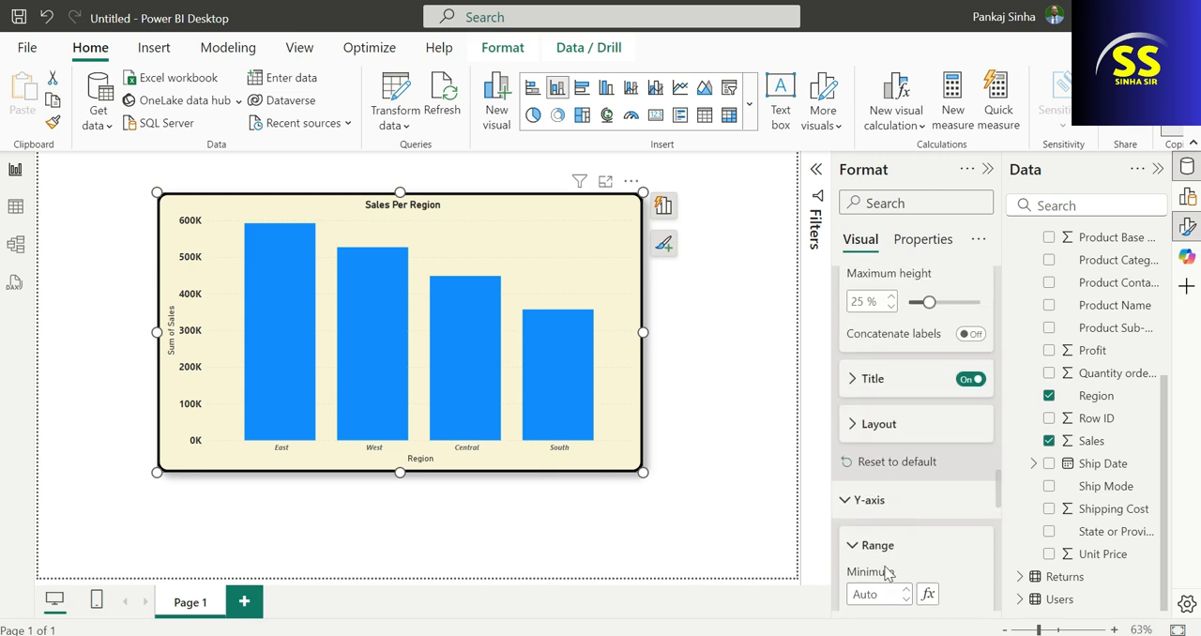
{"action": "scroll", "coordinate": [899, 549], "scroll_direction": "up", "scroll_amount": 6}
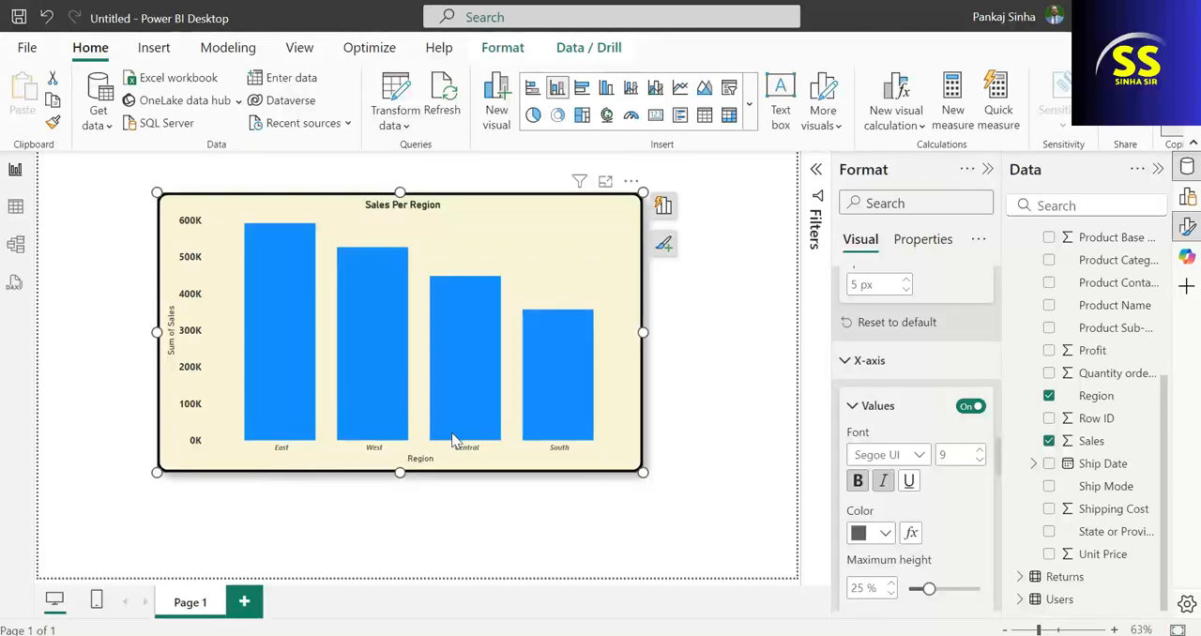
{"action": "scroll", "coordinate": [944, 528], "scroll_direction": "down", "scroll_amount": 2}
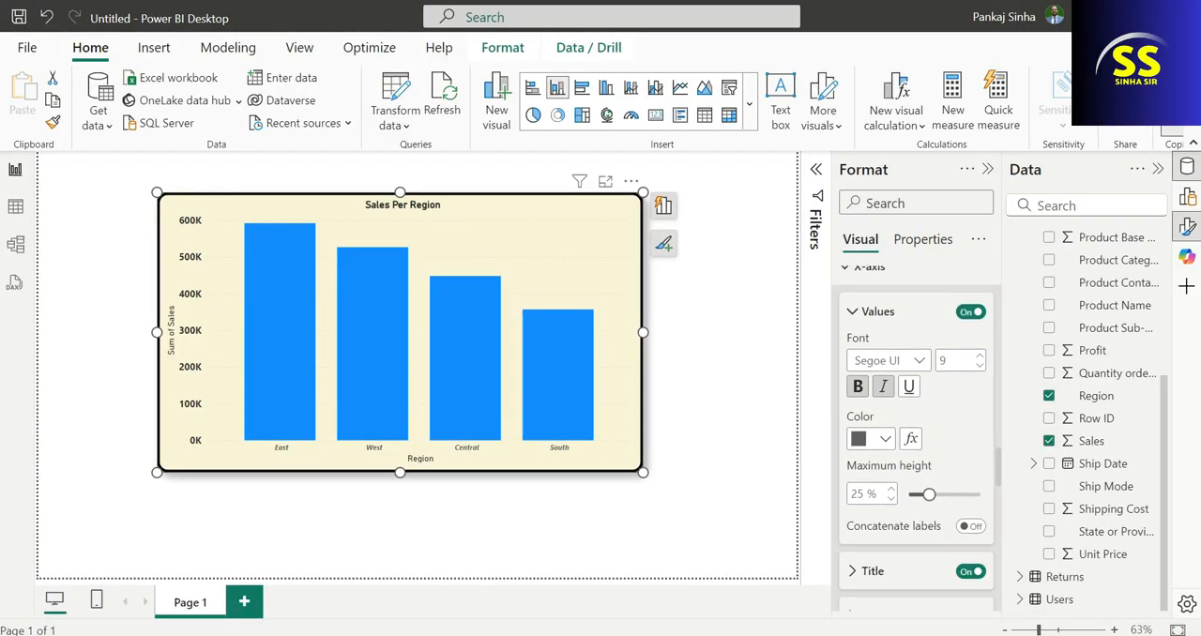
{"action": "left_click", "coordinate": [862, 394]}
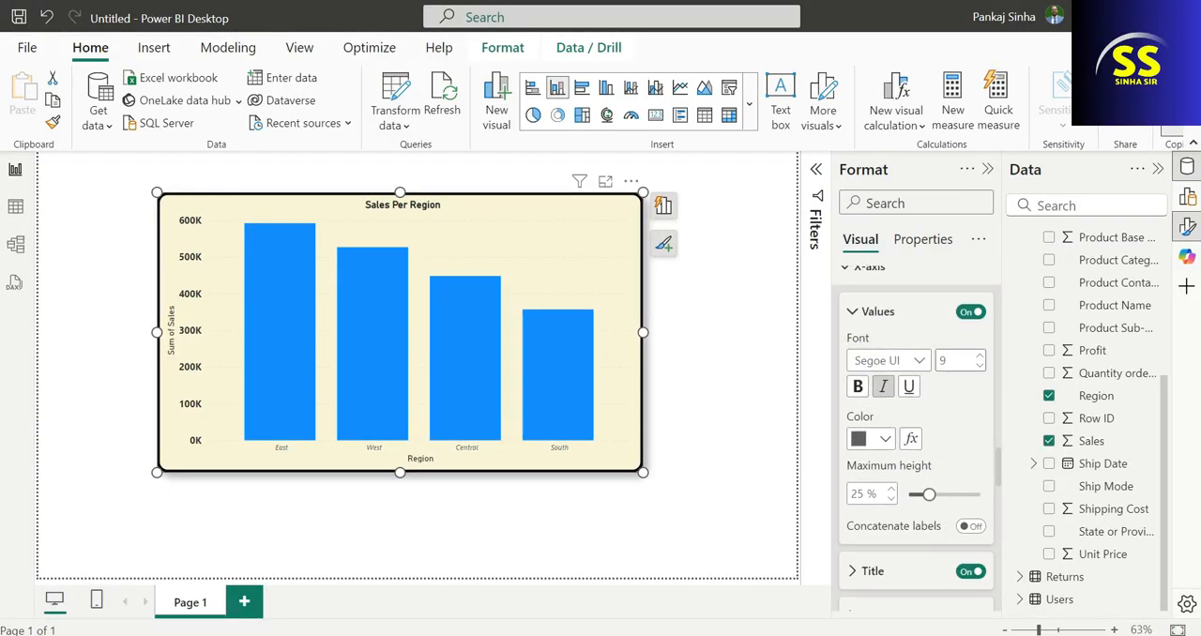
{"action": "left_click_drag", "start_coordinate": [950, 363], "coordinate": [915, 357]}
{"action": "type", "text": "12"}
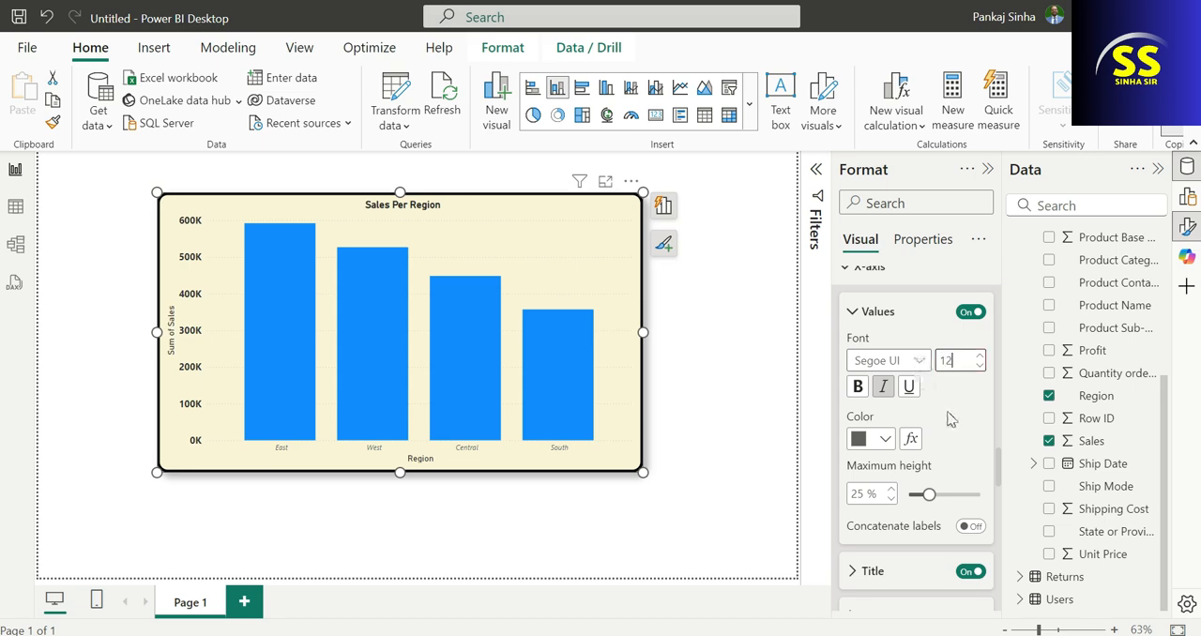
{"action": "key", "text": "Return"}
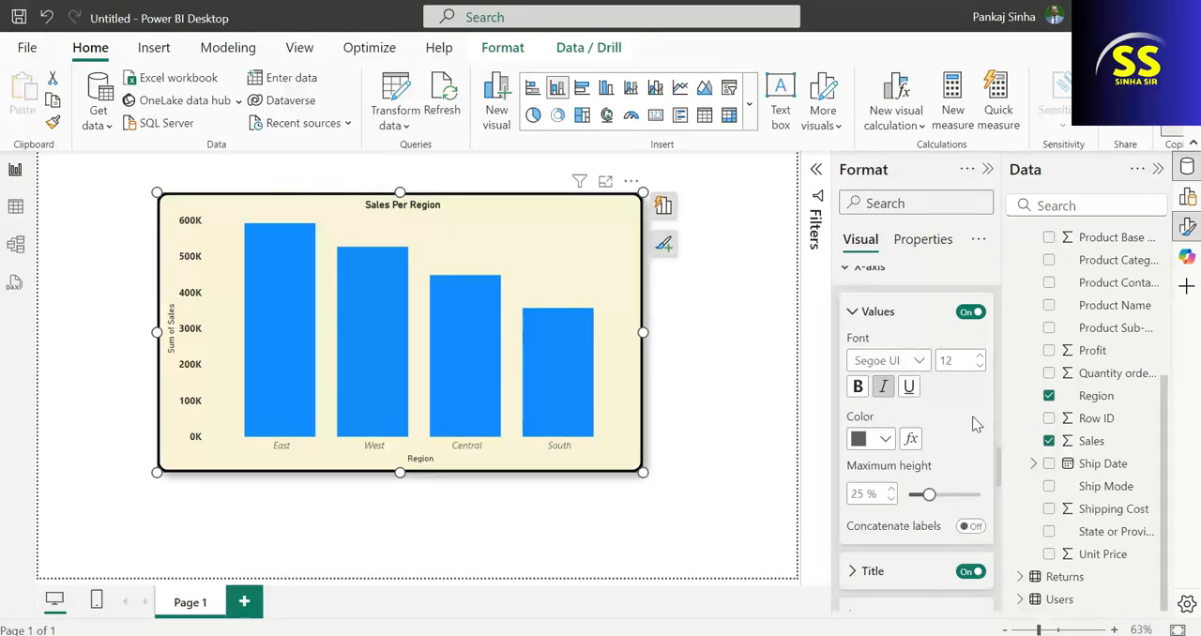
{"action": "left_click", "coordinate": [858, 387]}
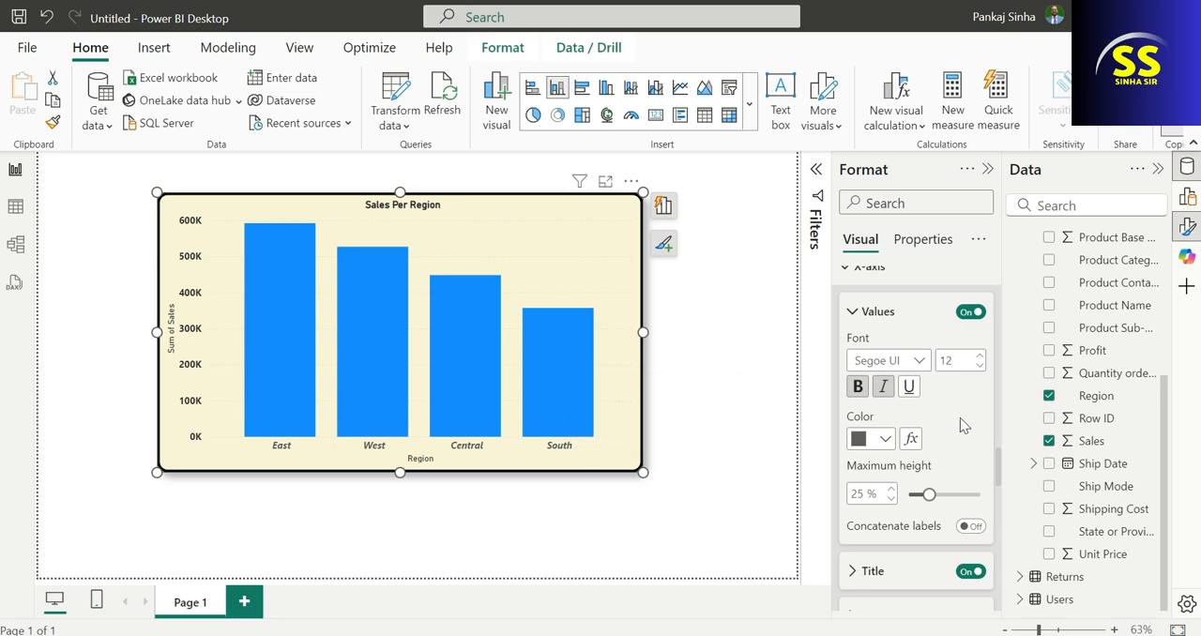
Examine the X-axis layout options for the minimum category width and collapse them again.
{"action": "scroll", "coordinate": [959, 418], "scroll_direction": "down", "scroll_amount": 1}
{"action": "scroll", "coordinate": [957, 436], "scroll_direction": "down", "scroll_amount": 3}
{"action": "scroll", "coordinate": [951, 445], "scroll_direction": "up", "scroll_amount": 1}
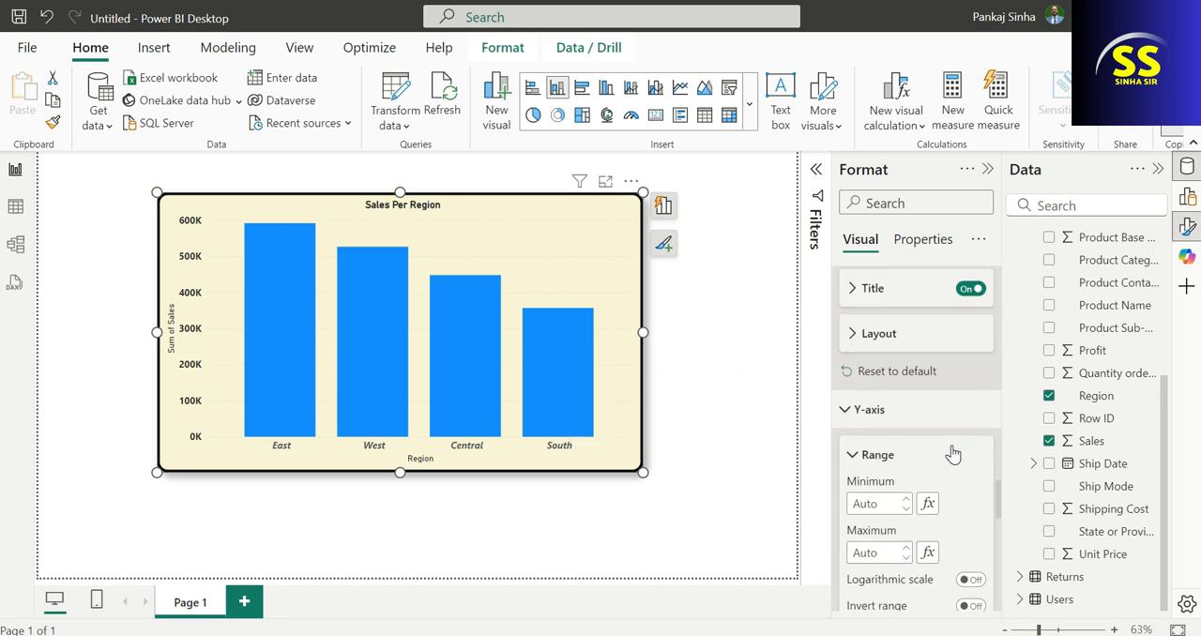
{"action": "left_click", "coordinate": [850, 336]}
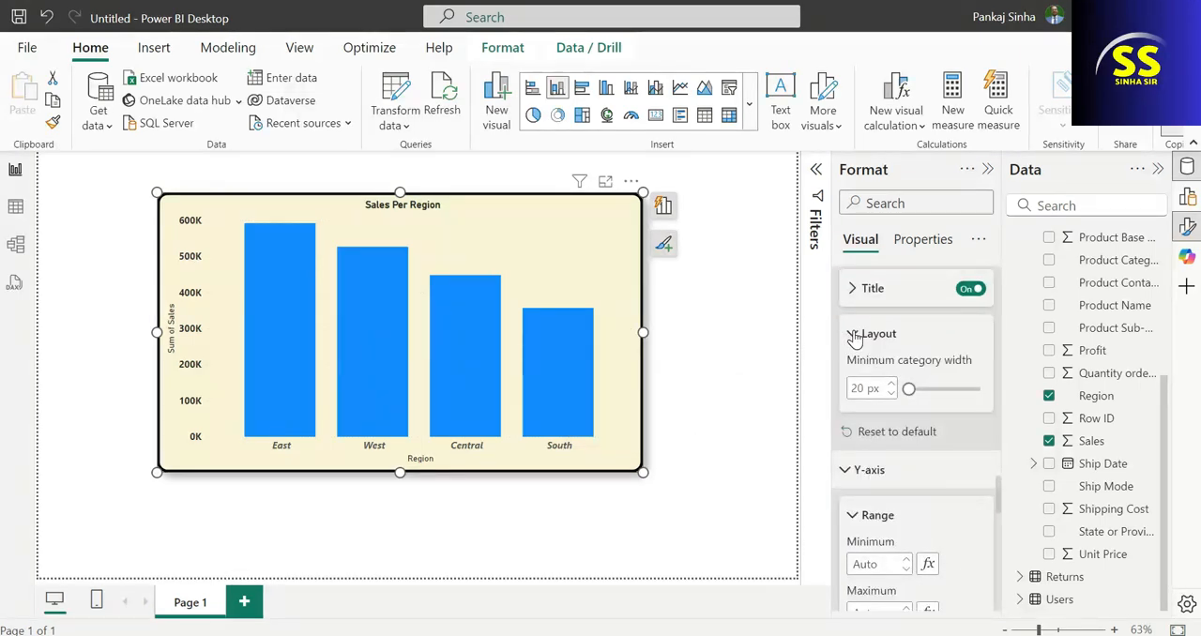
{"action": "left_click", "coordinate": [852, 336]}
Set the color of the chart's horizontal gridlines to dark blue (Theme color 2, 25% darker).
{"action": "scroll", "coordinate": [873, 420], "scroll_direction": "down", "scroll_amount": 4}
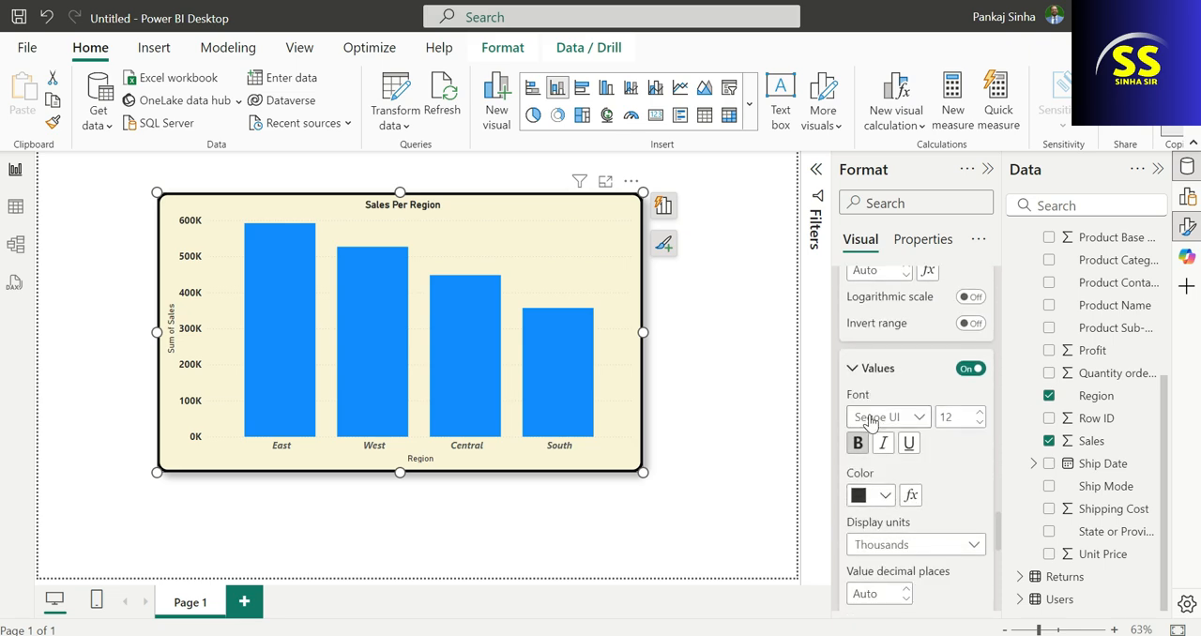
{"action": "scroll", "coordinate": [891, 469], "scroll_direction": "down", "scroll_amount": 2}
{"action": "scroll", "coordinate": [896, 496], "scroll_direction": "down", "scroll_amount": 2}
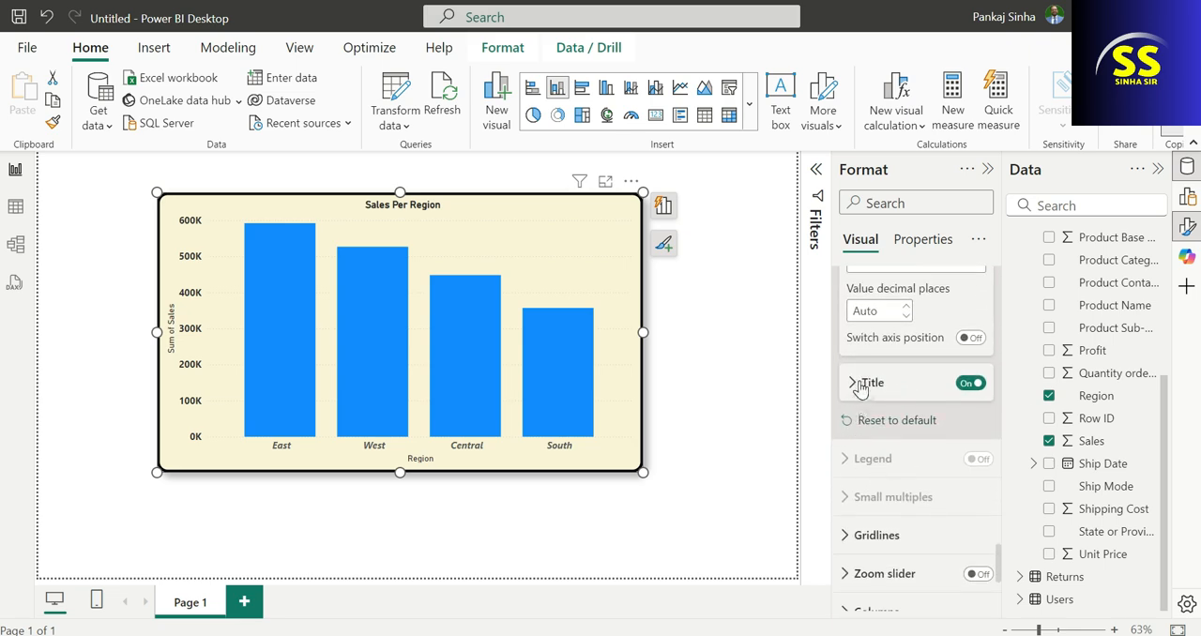
{"action": "scroll", "coordinate": [910, 470], "scroll_direction": "down", "scroll_amount": 2}
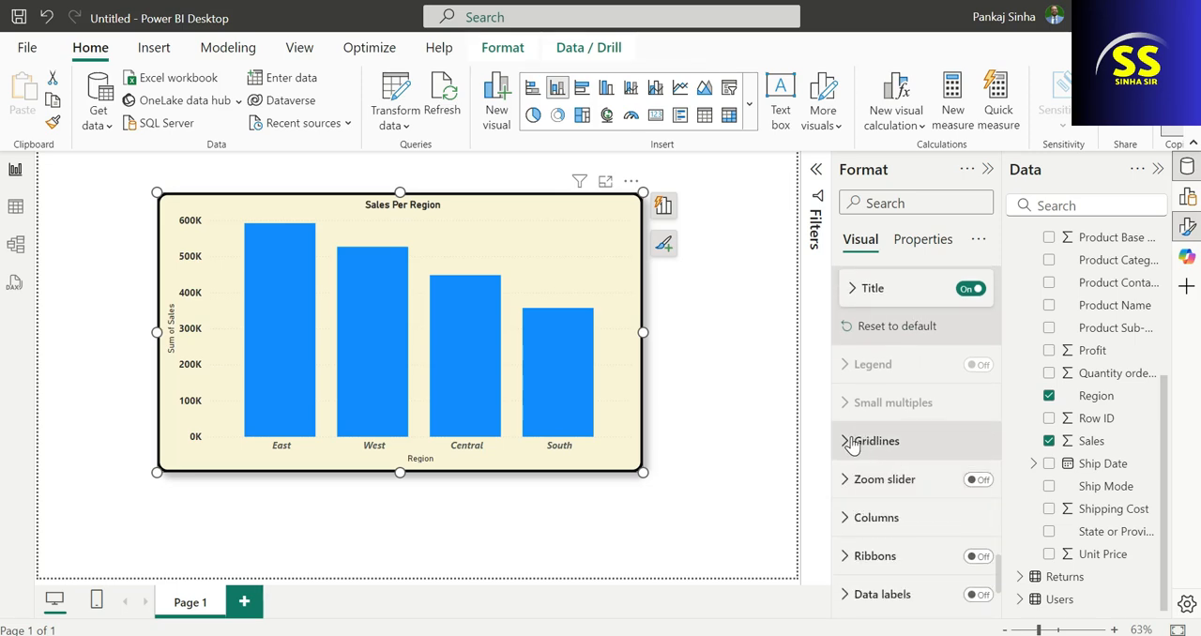
{"action": "left_click", "coordinate": [851, 442]}
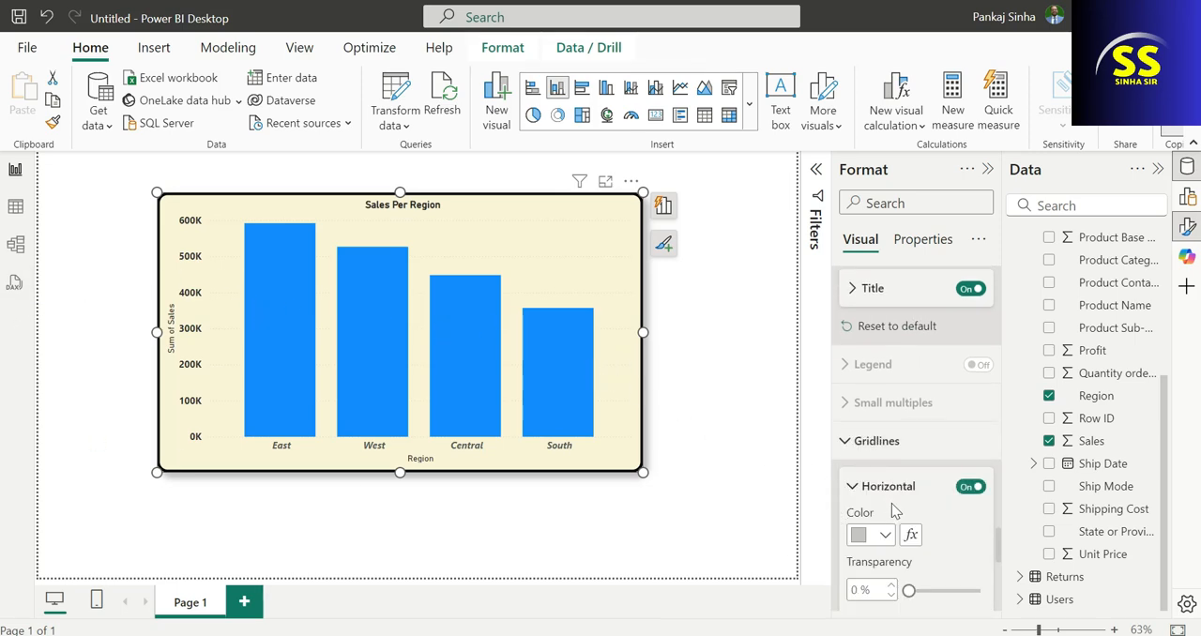
{"action": "scroll", "coordinate": [893, 533], "scroll_direction": "down", "scroll_amount": 2}
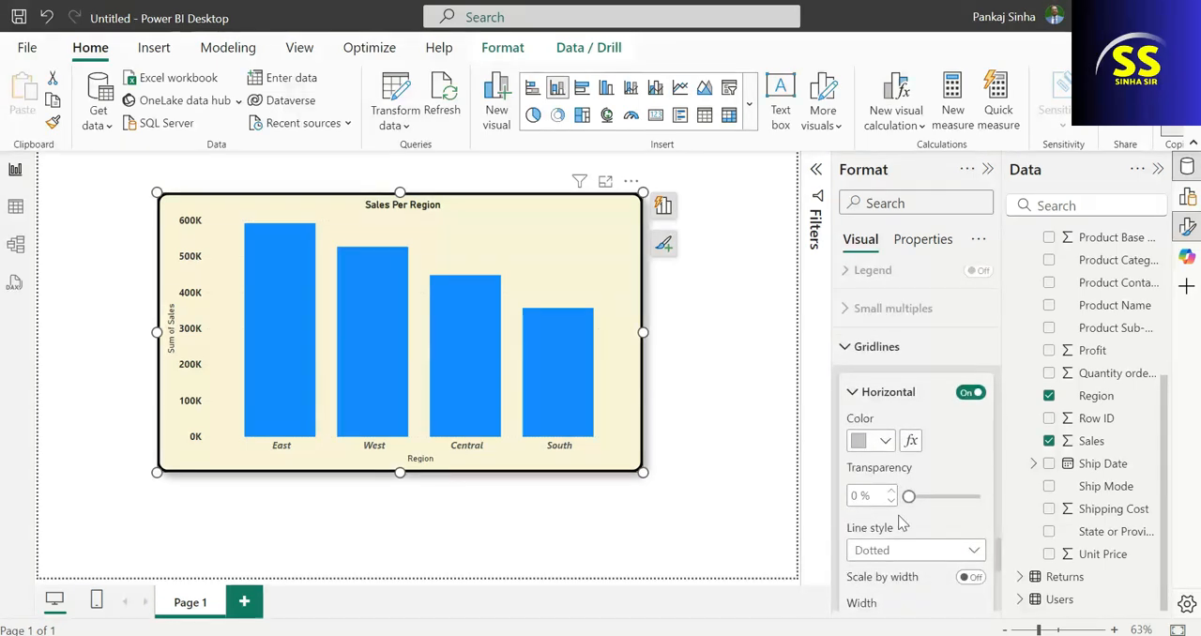
{"action": "left_click", "coordinate": [886, 443]}
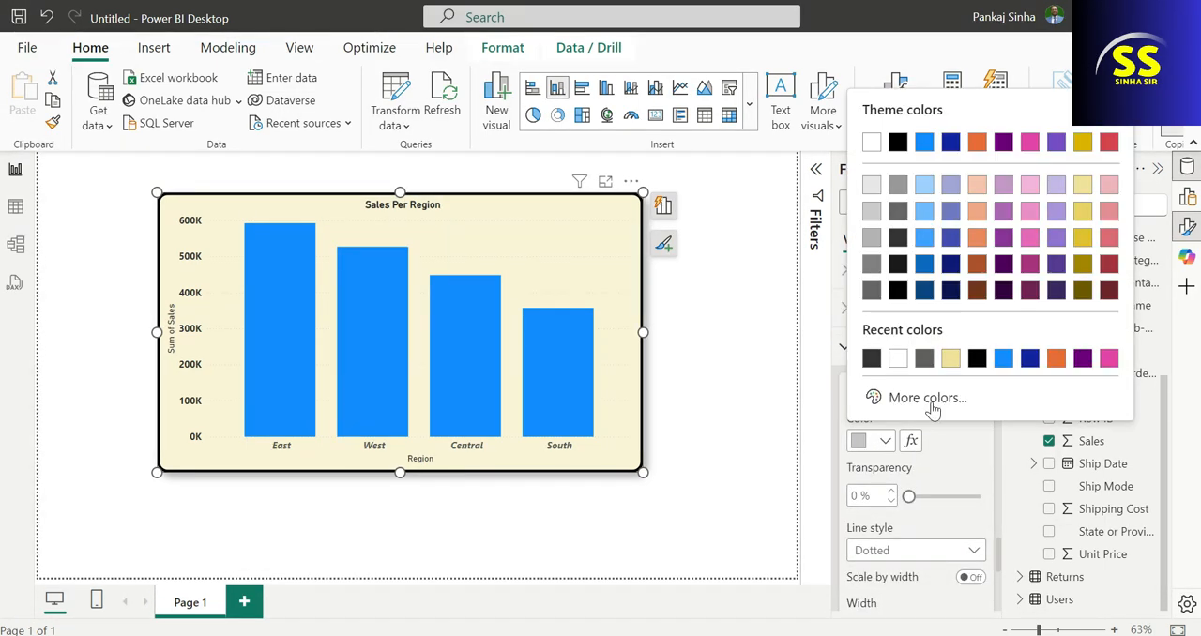
{"action": "left_click", "coordinate": [951, 263]}
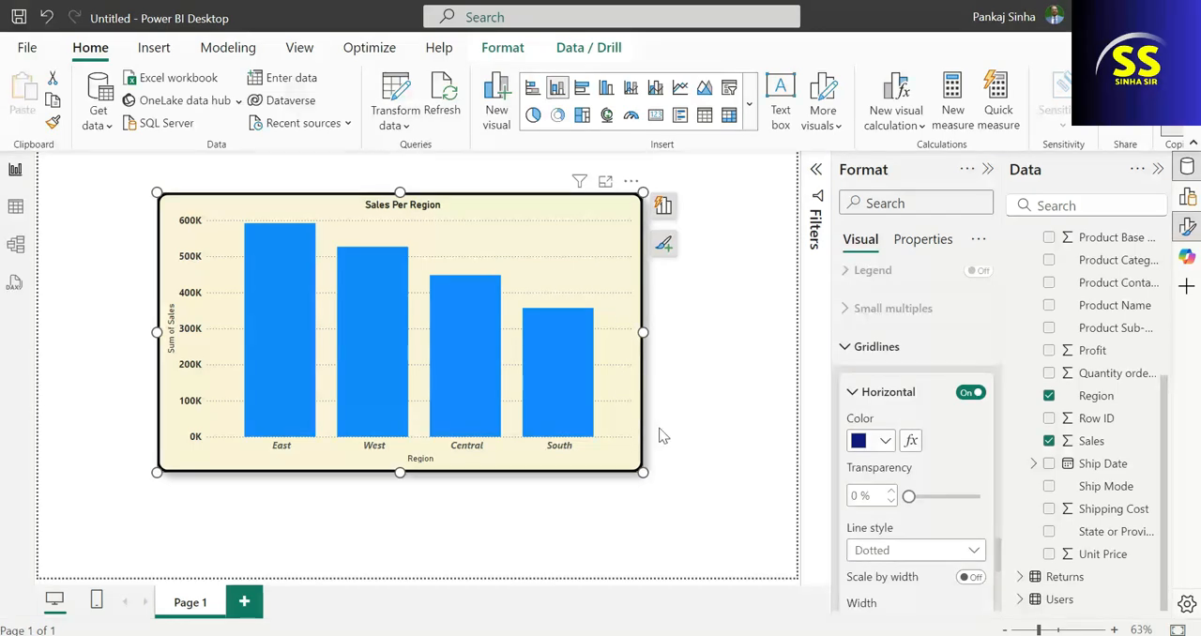
Change the horizontal gridlines' line style to Dashed and set their width to 4 px.
{"action": "left_click", "coordinate": [908, 553]}
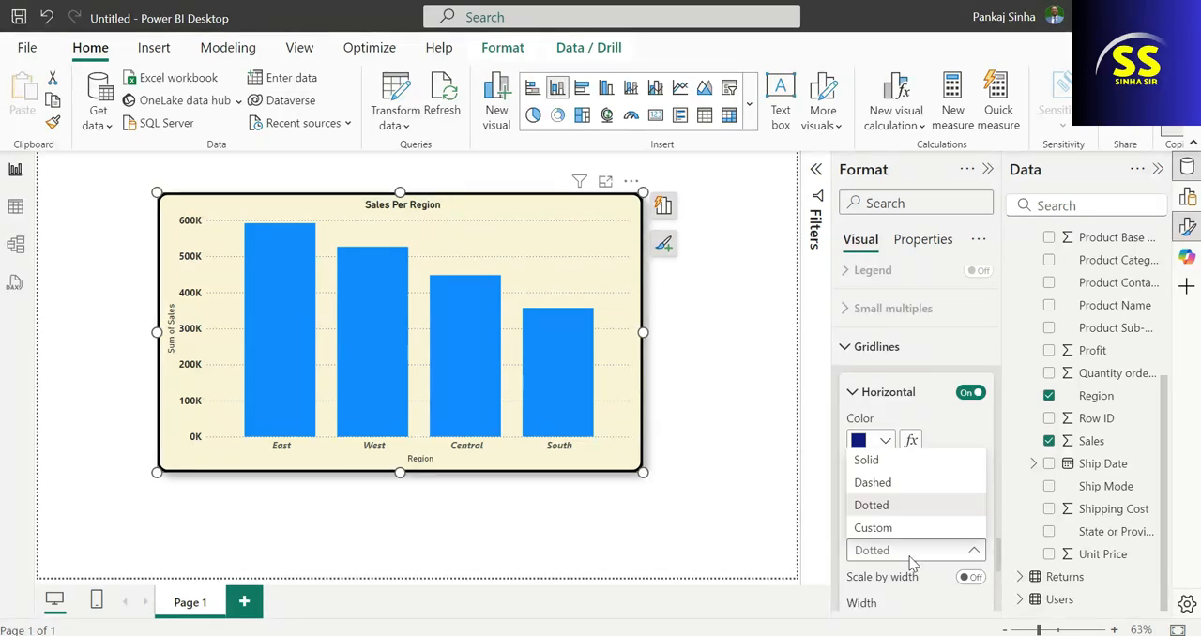
{"action": "left_click", "coordinate": [891, 487]}
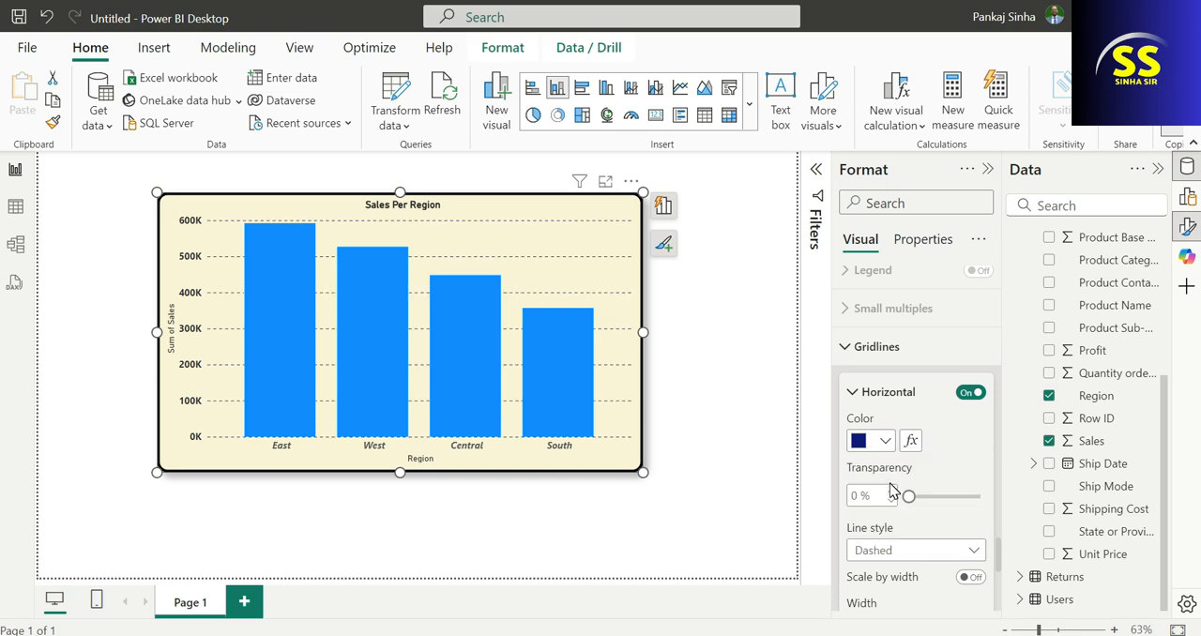
{"action": "scroll", "coordinate": [938, 525], "scroll_direction": "down", "scroll_amount": 4}
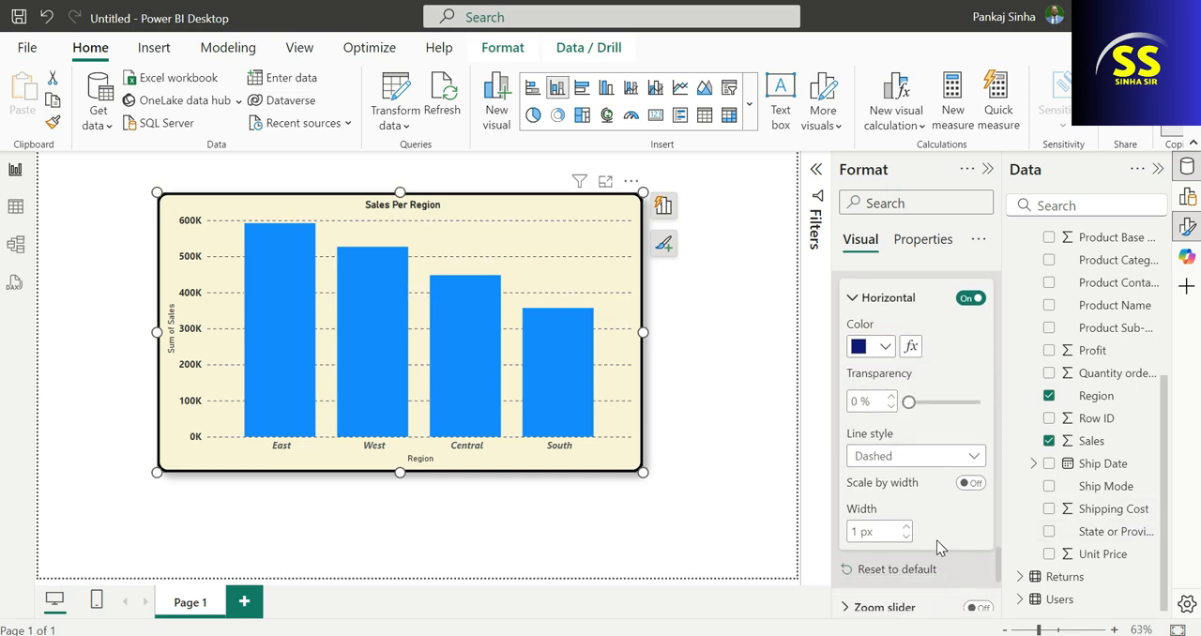
{"action": "double_click", "coordinate": [856, 438]}
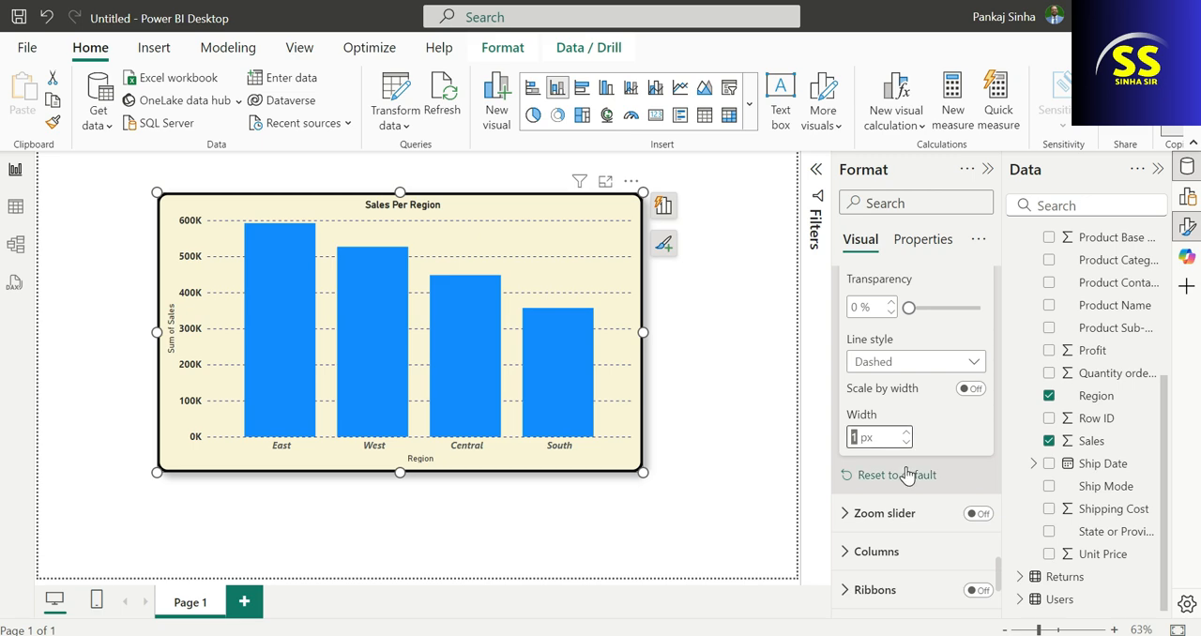
{"action": "type", "text": "5"}
{"action": "left_click", "coordinate": [935, 436]}
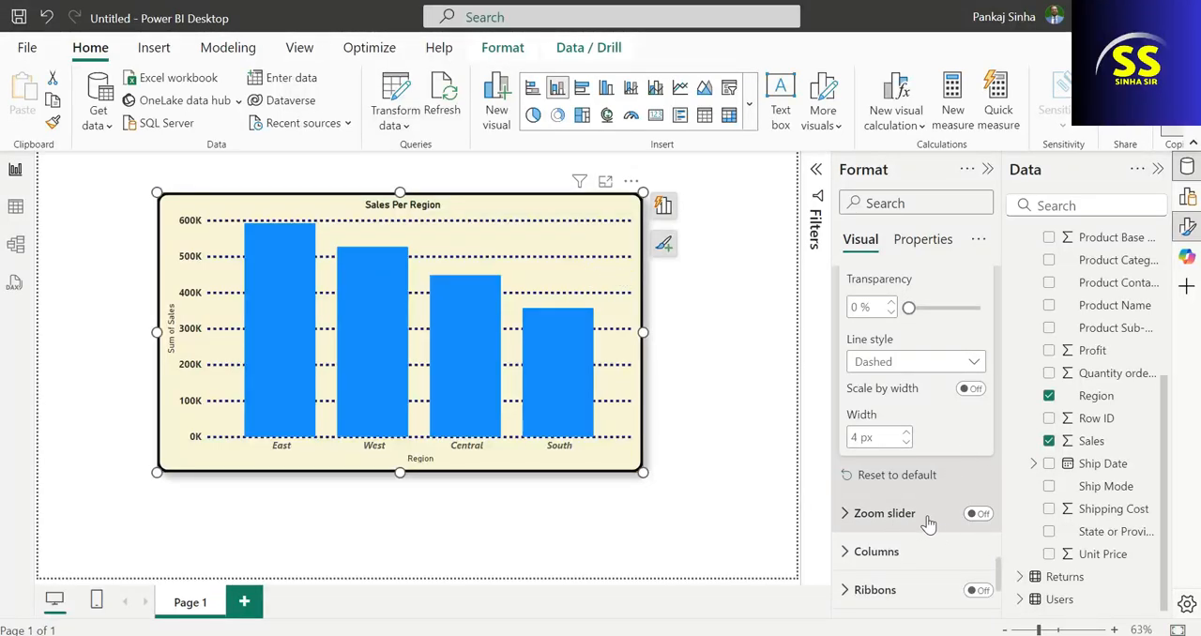
Turn on the chart's zoom slider and try it by lowering the upper end of the Y-axis range.
{"action": "left_click", "coordinate": [978, 514]}
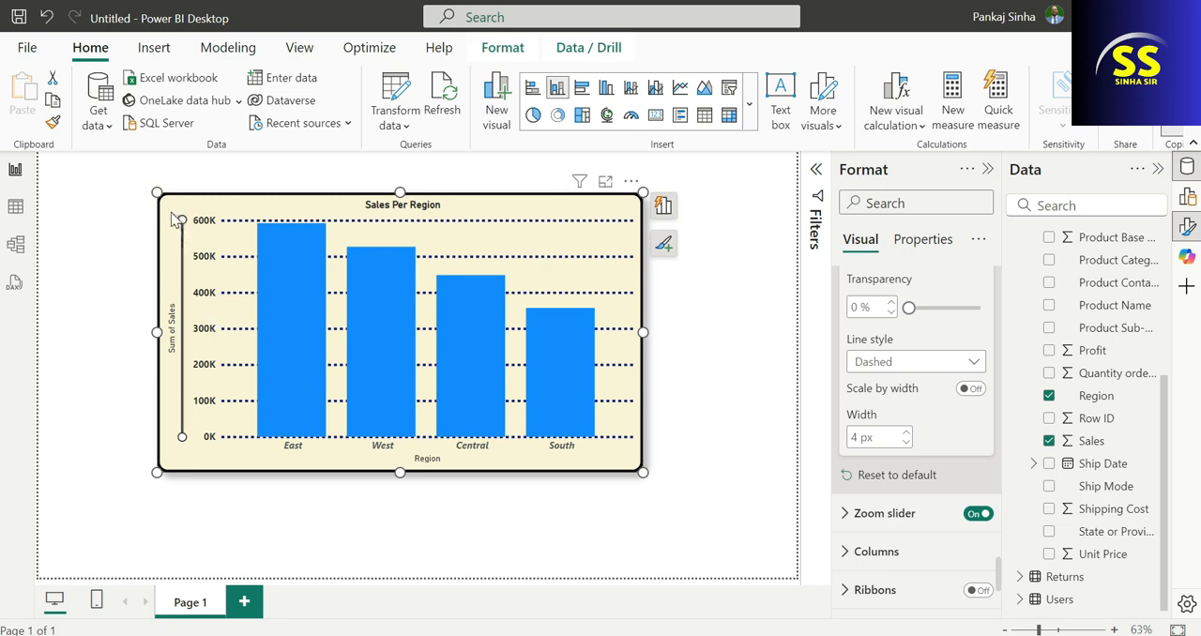
{"action": "mouse_move", "coordinate": [182, 219]}
{"action": "left_mouse_down"}
{"action": "mouse_move", "coordinate": [178, 324]}
{"action": "mouse_move", "coordinate": [183, 220]}
{"action": "left_mouse_up"}
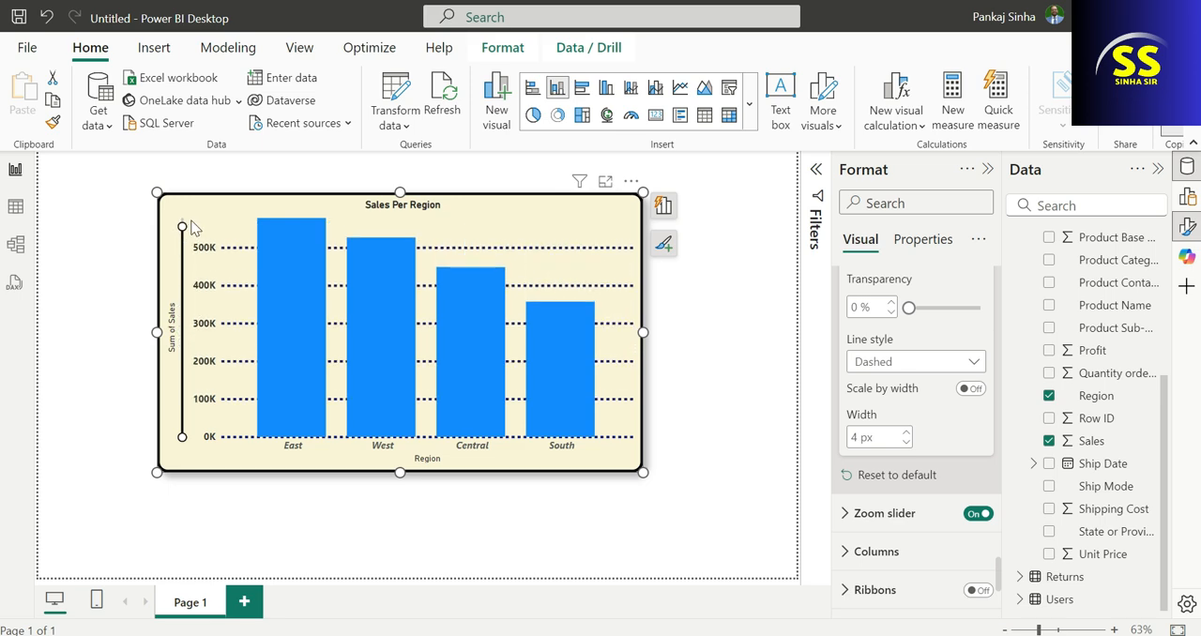
{"action": "scroll", "coordinate": [901, 422], "scroll_direction": "down", "scroll_amount": 2}
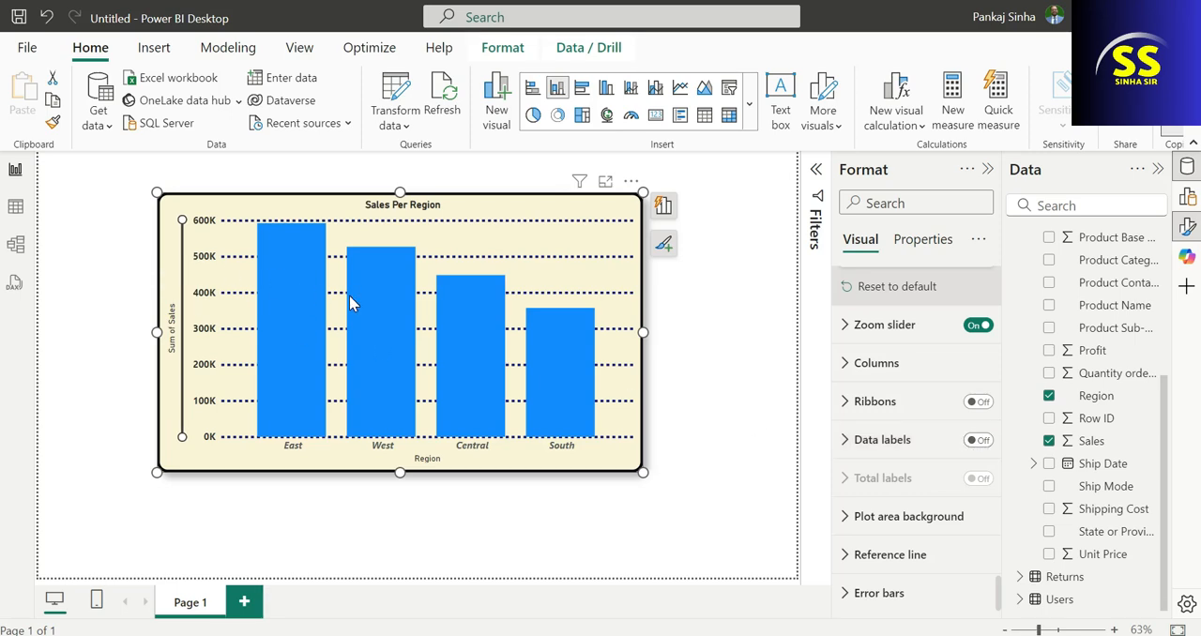
Turn on data labels for all series of the chart and position them at Inside center.
{"action": "mouse_move", "coordinate": [303, 312]}
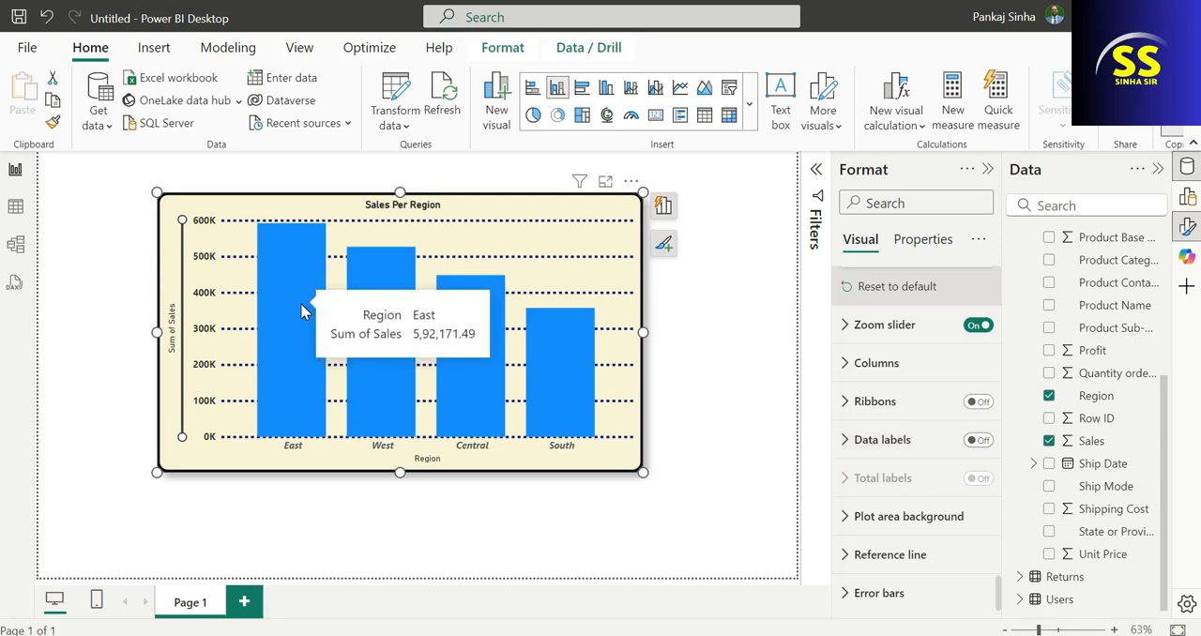
{"action": "mouse_move", "coordinate": [383, 323]}
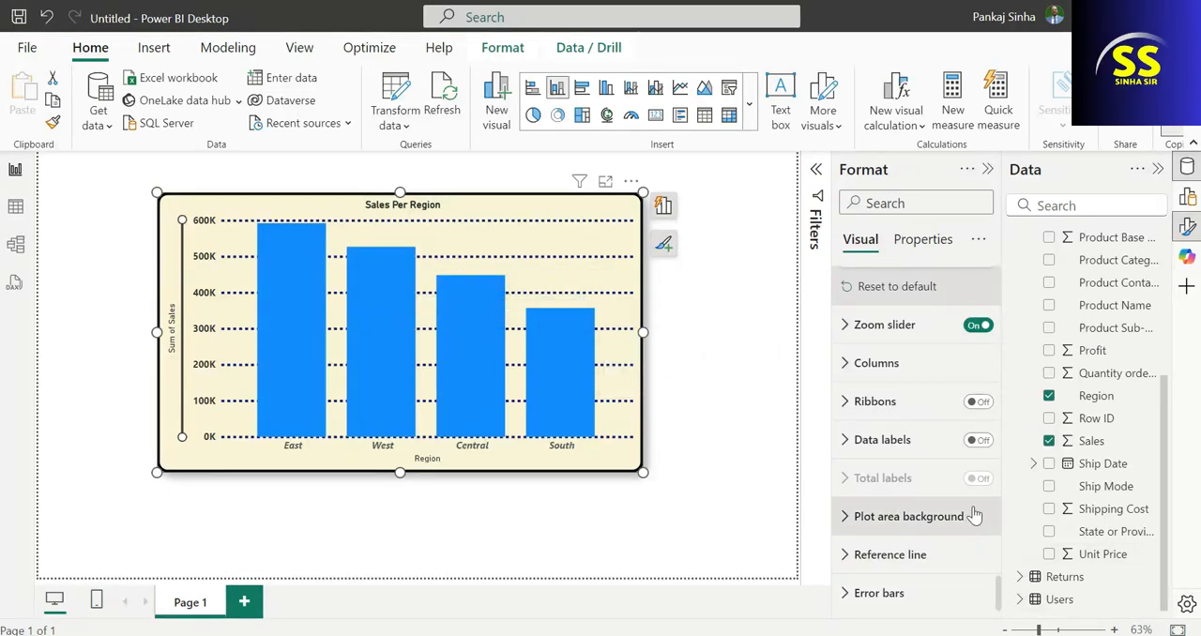
{"action": "left_click", "coordinate": [978, 440]}
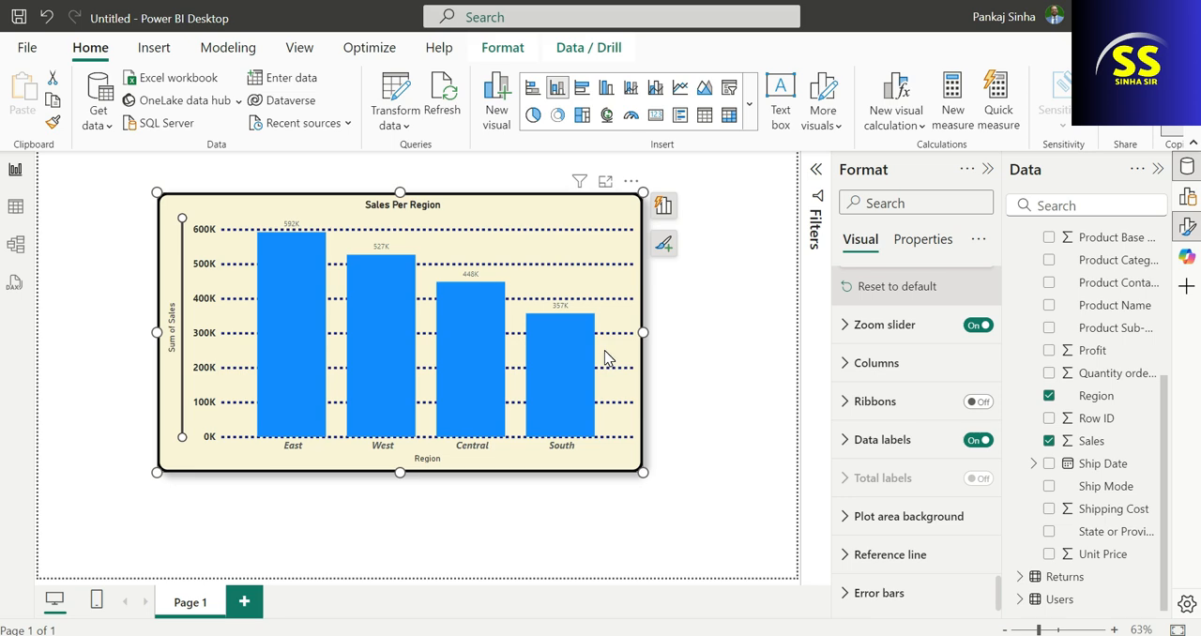
{"action": "left_click", "coordinate": [850, 445]}
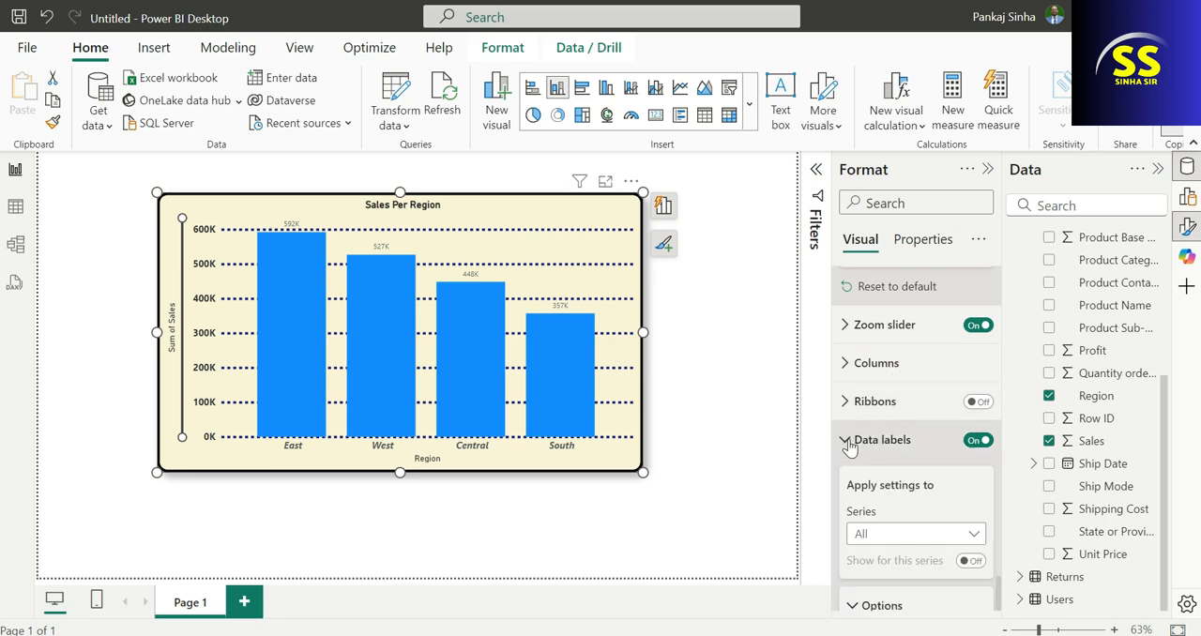
{"action": "scroll", "coordinate": [898, 517], "scroll_direction": "down", "scroll_amount": 2}
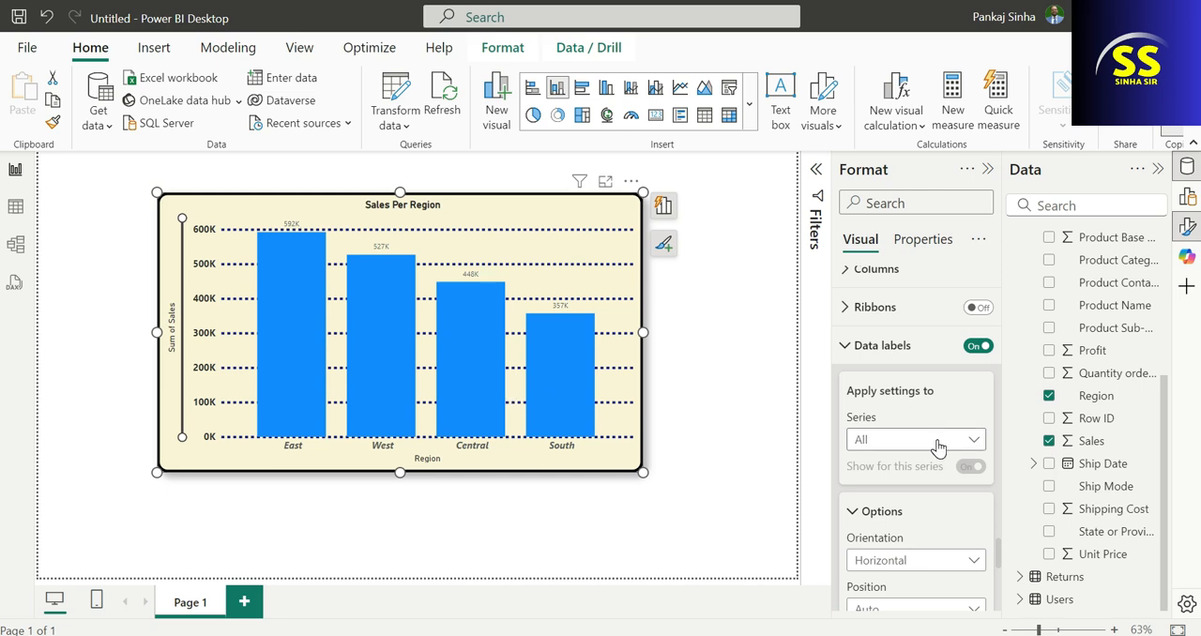
{"action": "scroll", "coordinate": [929, 497], "scroll_direction": "down", "scroll_amount": 2}
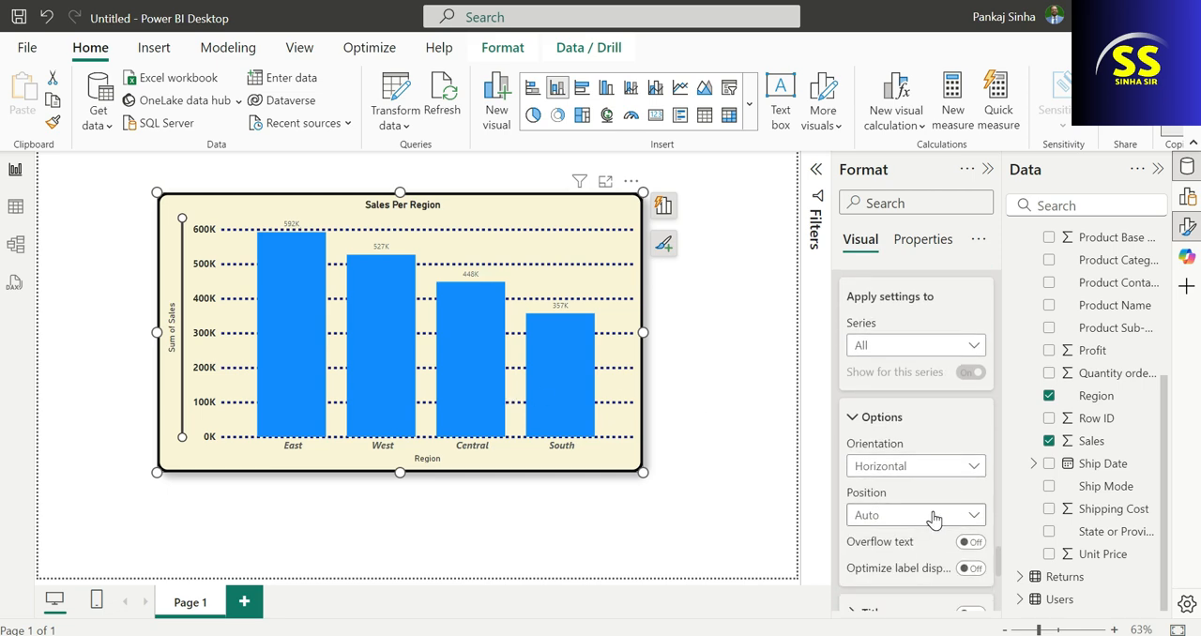
{"action": "left_click", "coordinate": [932, 519]}
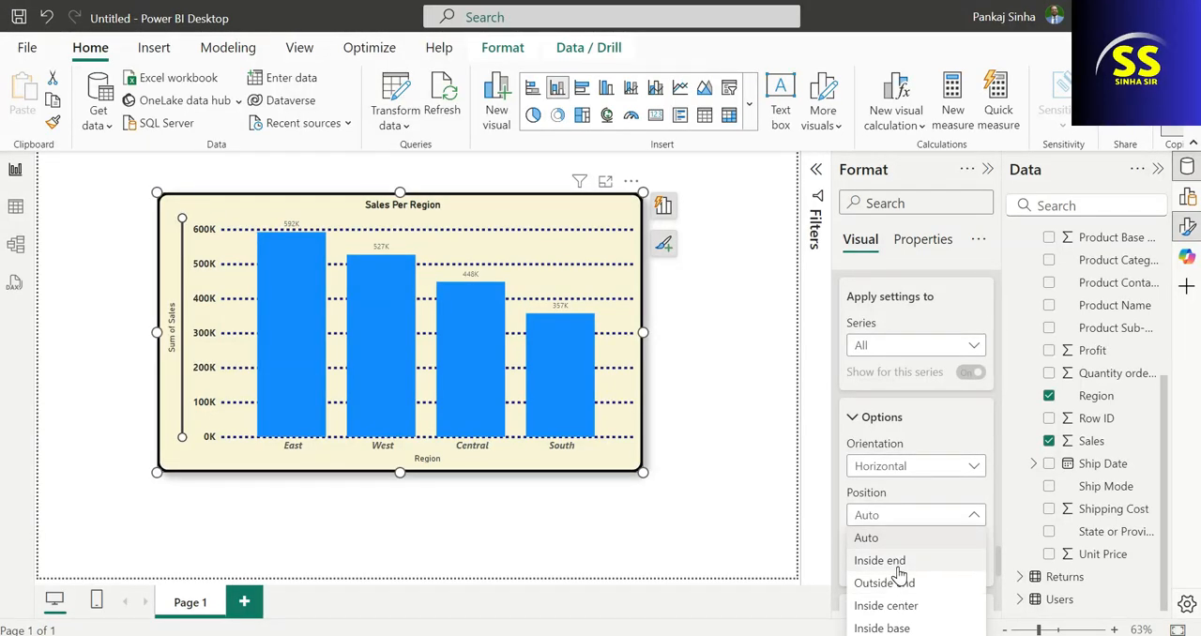
{"action": "left_click", "coordinate": [896, 605]}
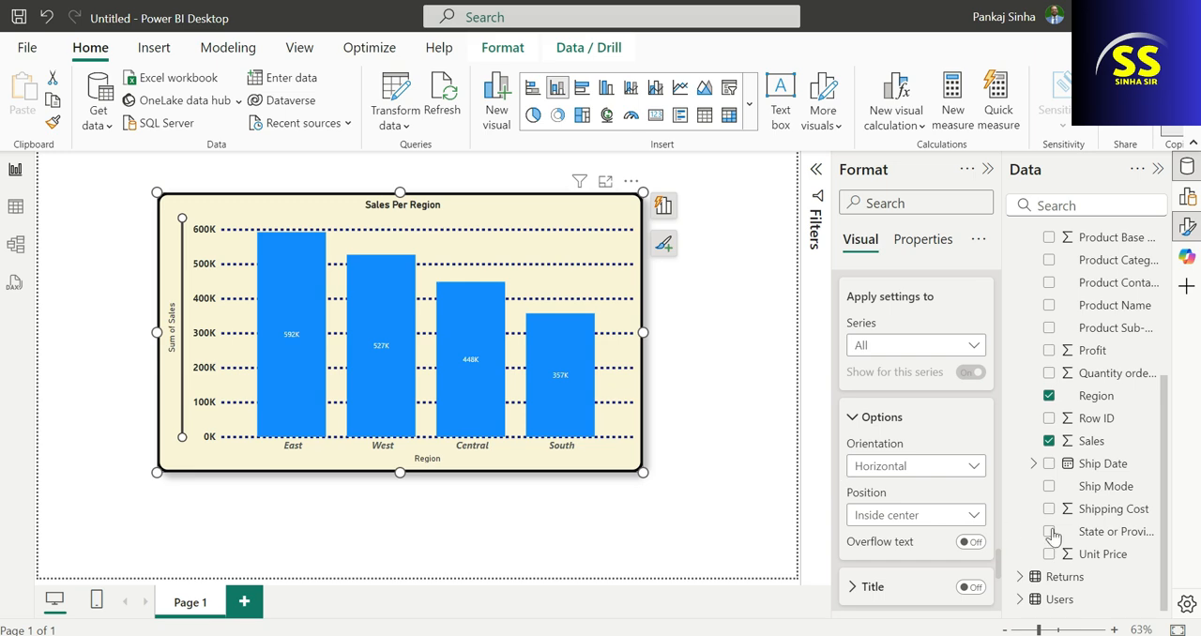
Set the display units of the data label values to Thousands.
{"action": "scroll", "coordinate": [901, 531], "scroll_direction": "down", "scroll_amount": 3}
{"action": "scroll", "coordinate": [906, 531], "scroll_direction": "up", "scroll_amount": 2}
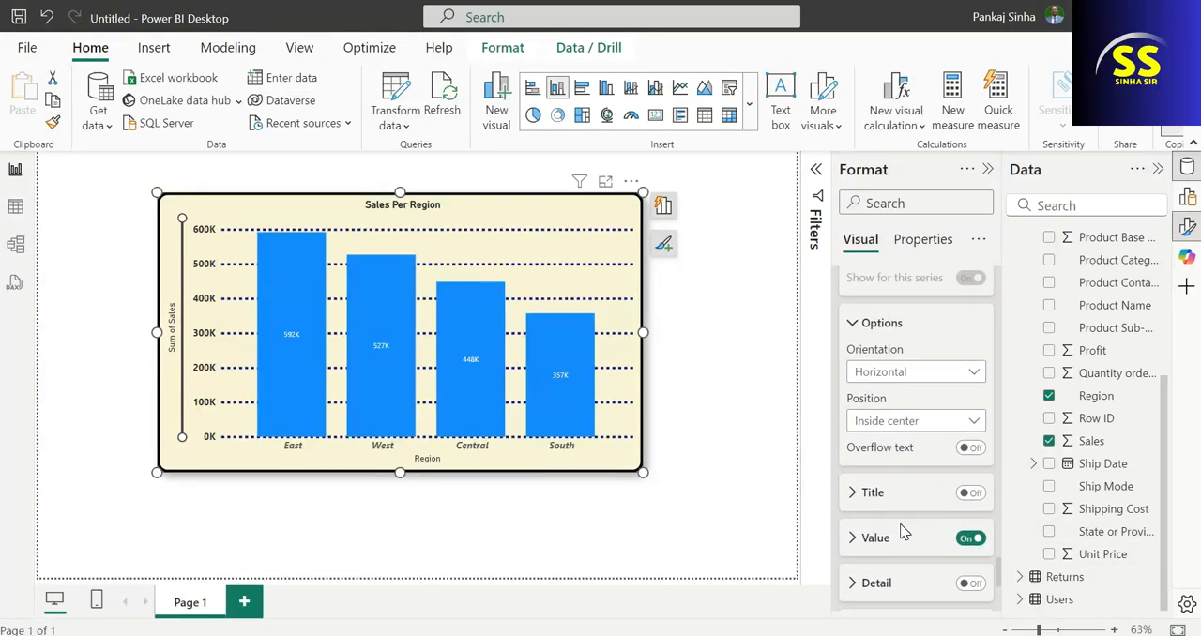
{"action": "scroll", "coordinate": [904, 533], "scroll_direction": "down", "scroll_amount": 1}
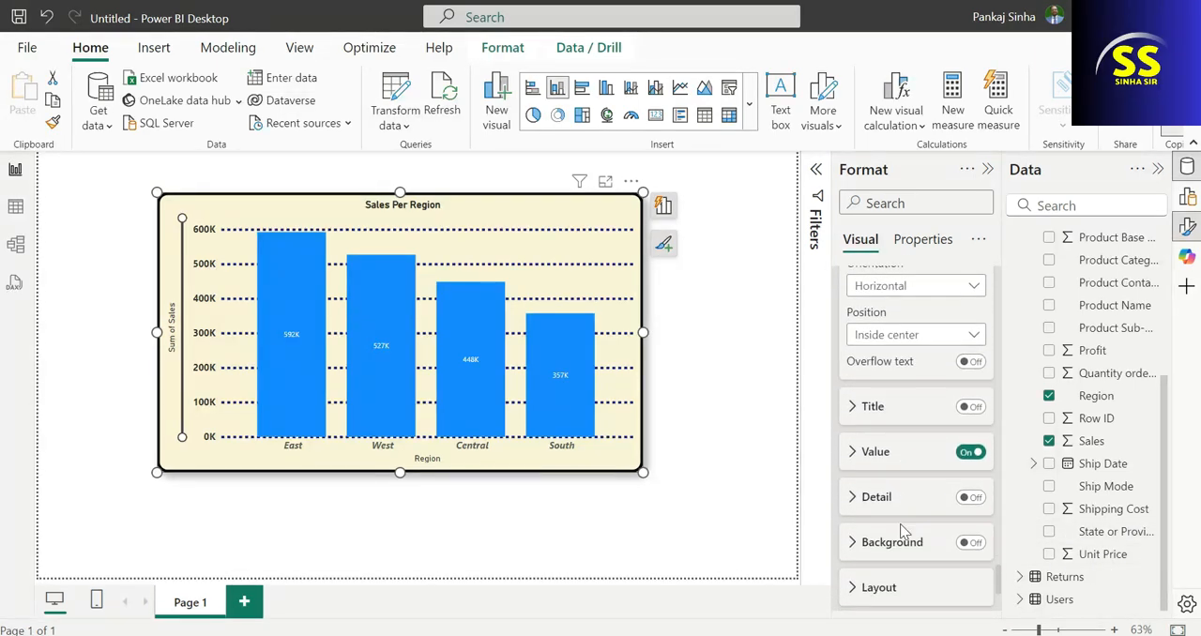
{"action": "left_click", "coordinate": [852, 447]}
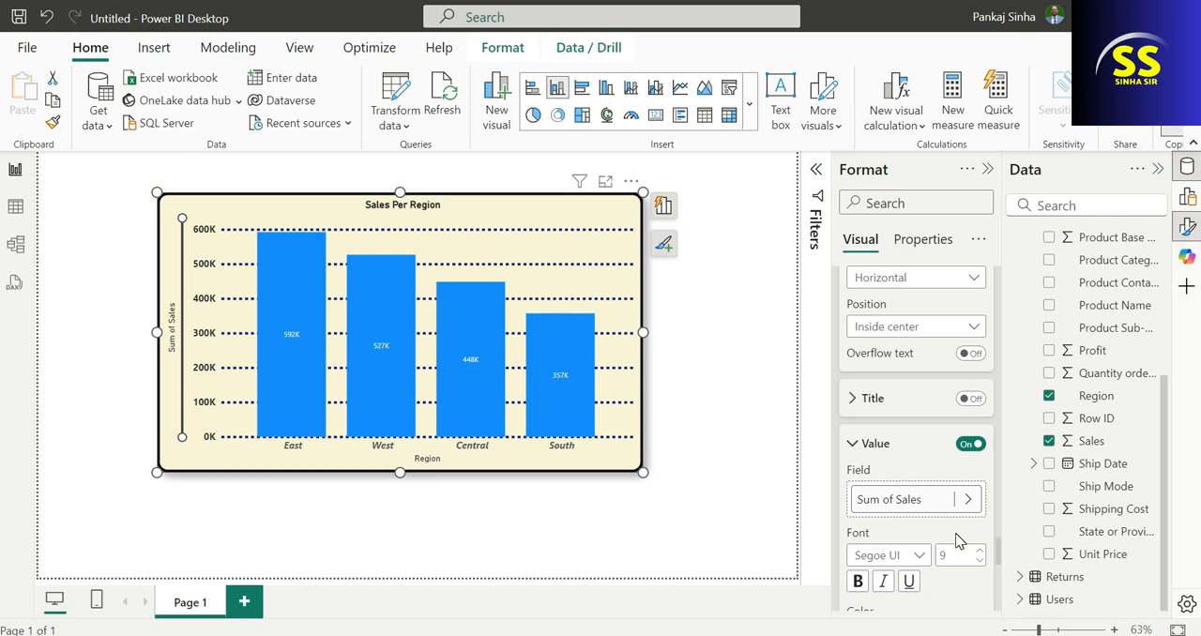
{"action": "scroll", "coordinate": [957, 541], "scroll_direction": "down", "scroll_amount": 3}
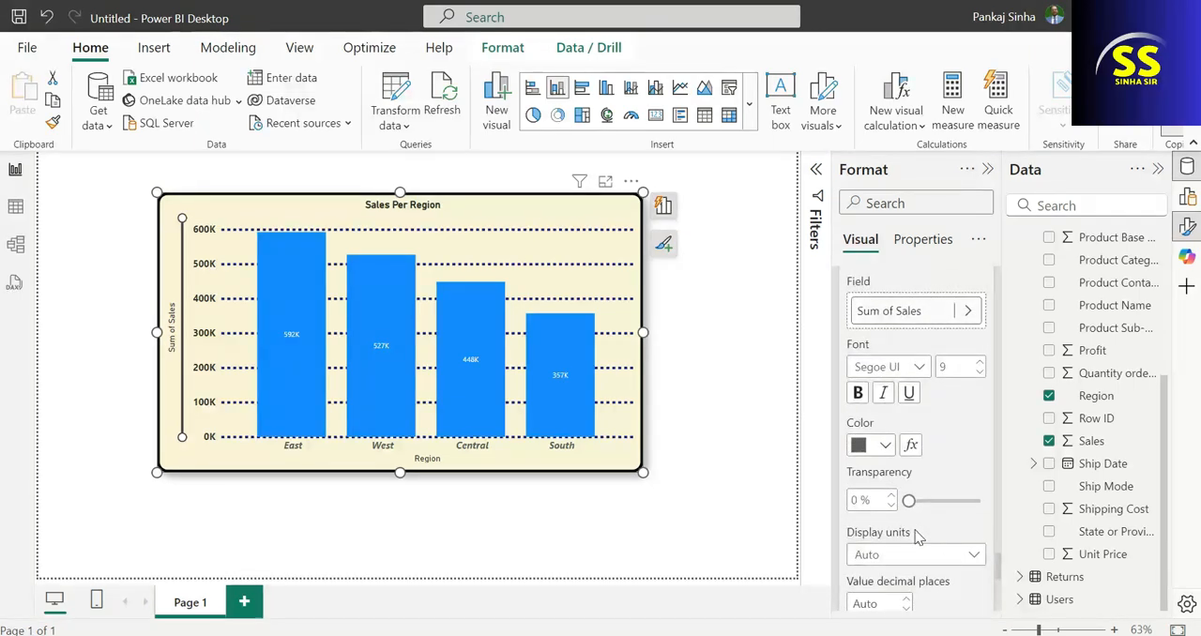
{"action": "scroll", "coordinate": [918, 535], "scroll_direction": "down", "scroll_amount": 1}
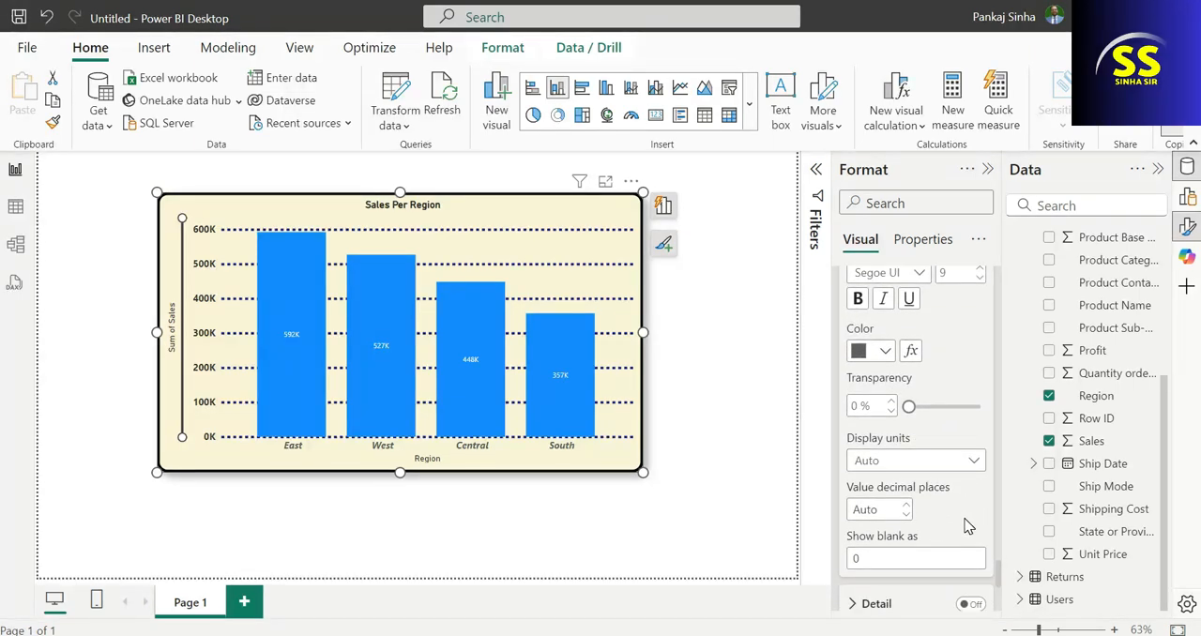
{"action": "left_click", "coordinate": [943, 461]}
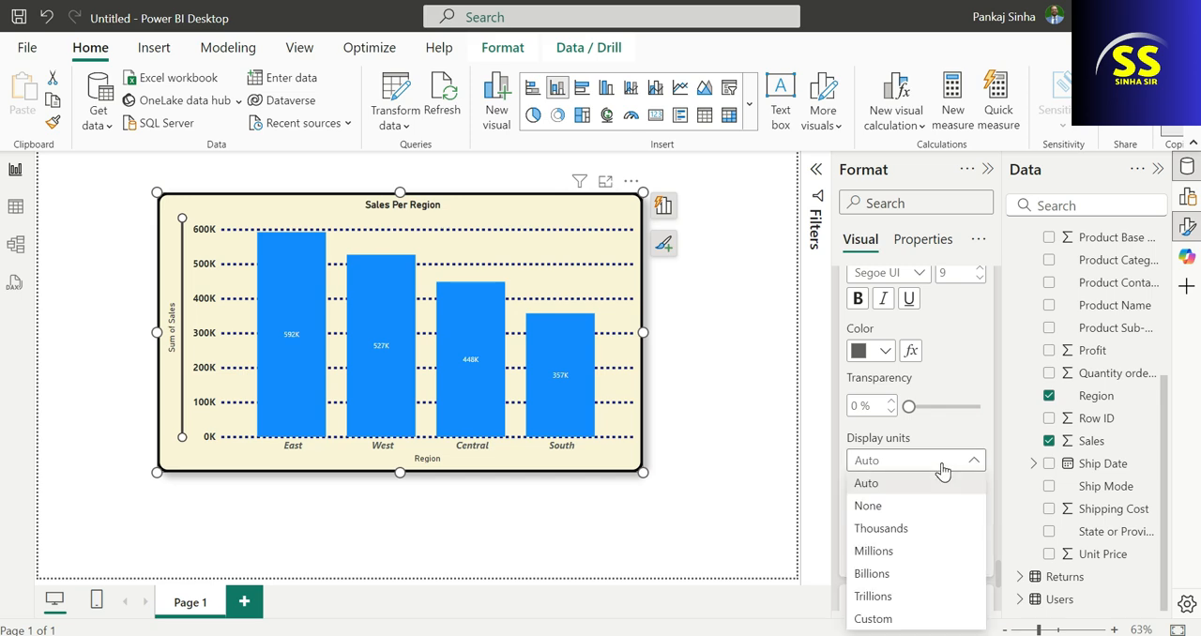
{"action": "left_click", "coordinate": [899, 531]}
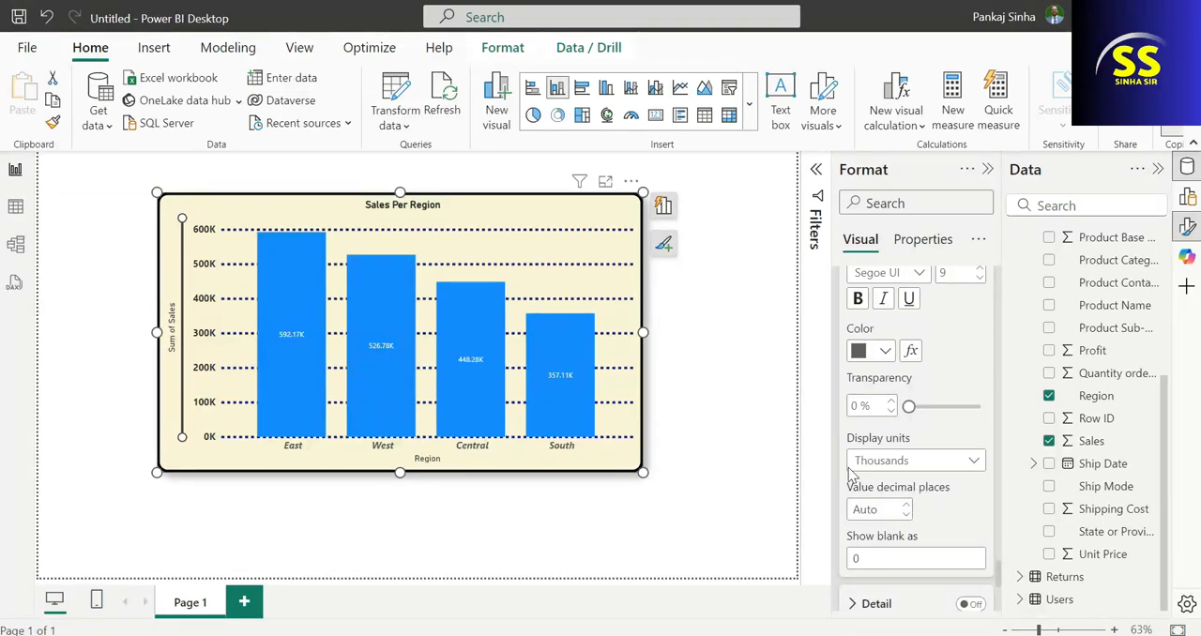
Change the color of the West region's column to medium purple in the chart's column settings.
{"action": "scroll", "coordinate": [941, 498], "scroll_direction": "down", "scroll_amount": 1}
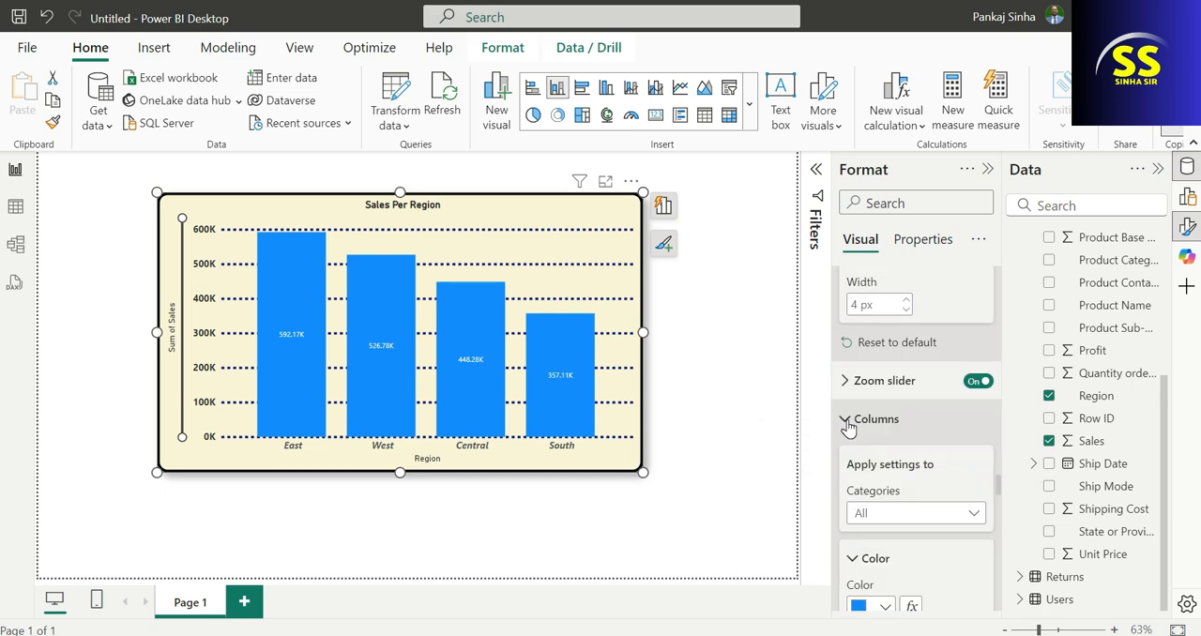
{"action": "left_click", "coordinate": [847, 422]}
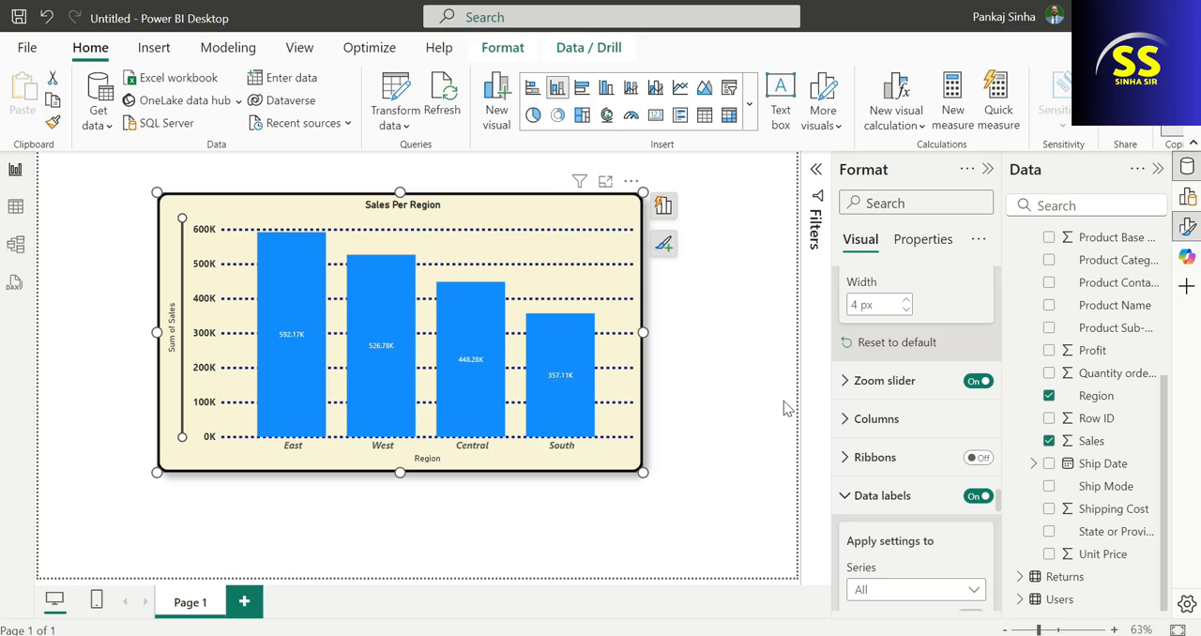
{"action": "left_click", "coordinate": [843, 420]}
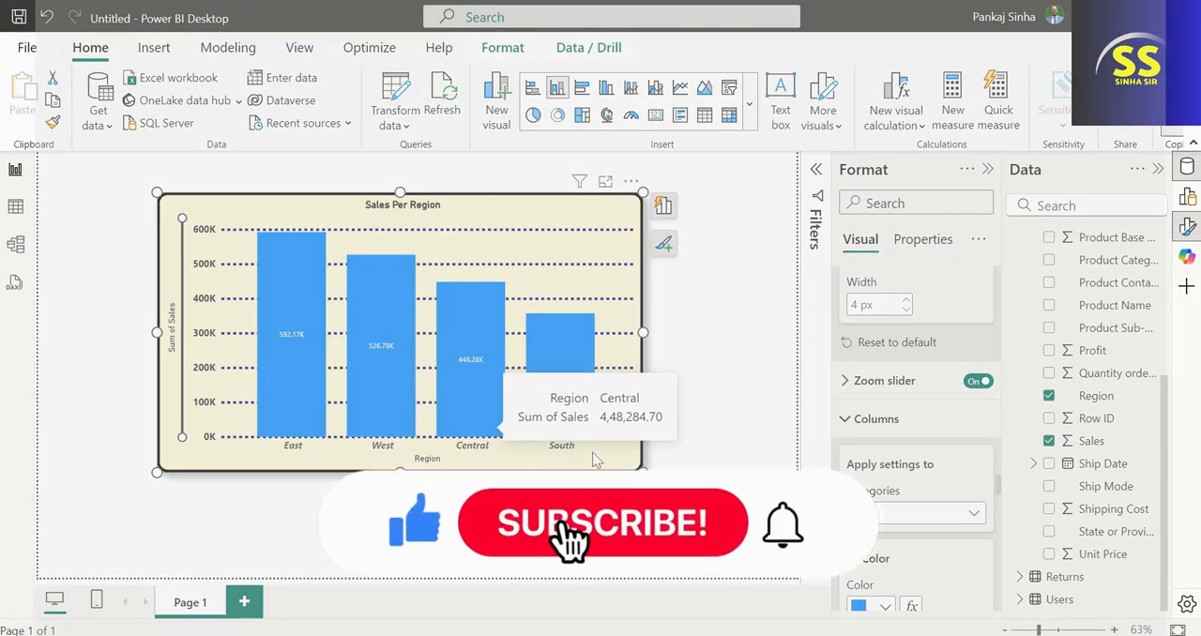
{"action": "left_click", "coordinate": [915, 513]}
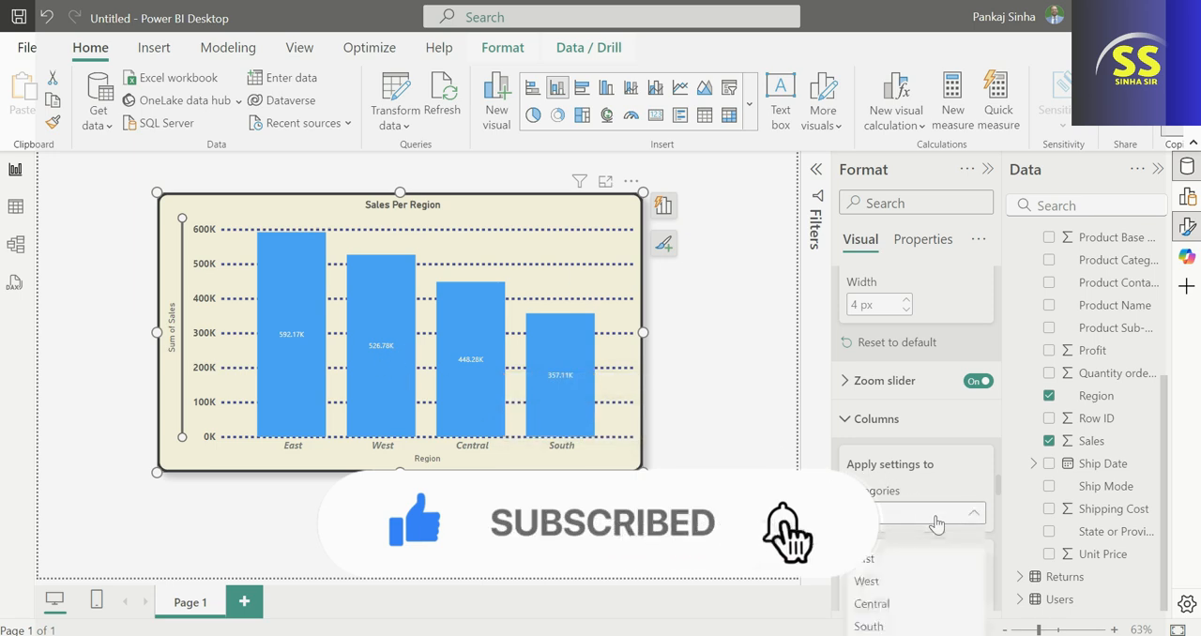
{"action": "left_click", "coordinate": [888, 562]}
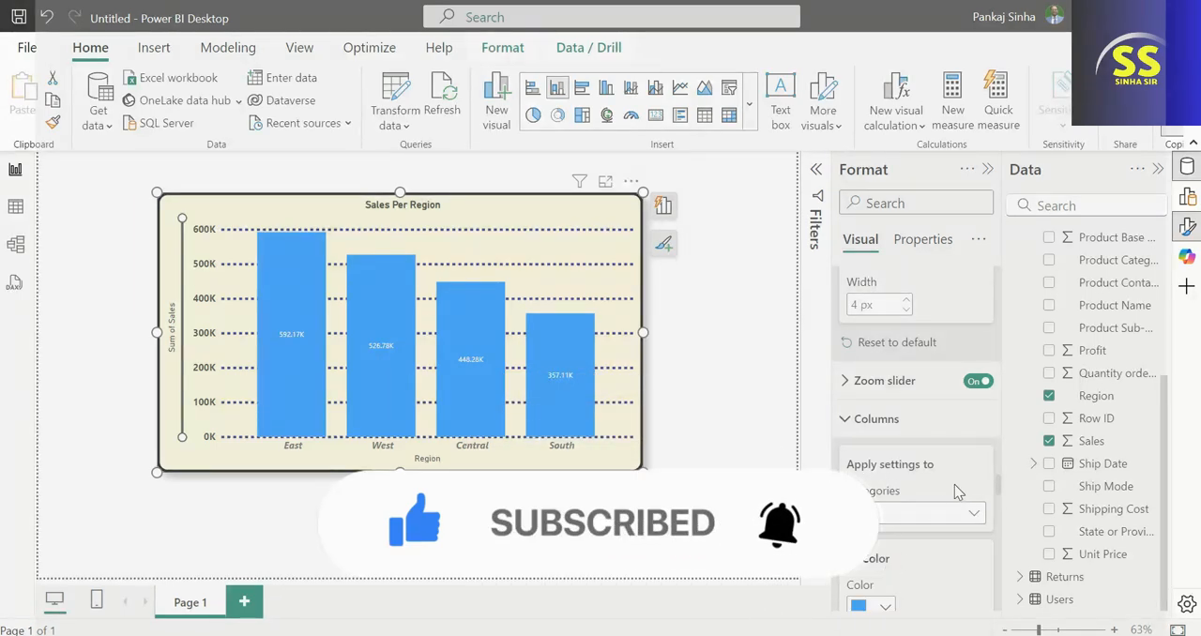
{"action": "scroll", "coordinate": [952, 554], "scroll_direction": "down", "scroll_amount": 2}
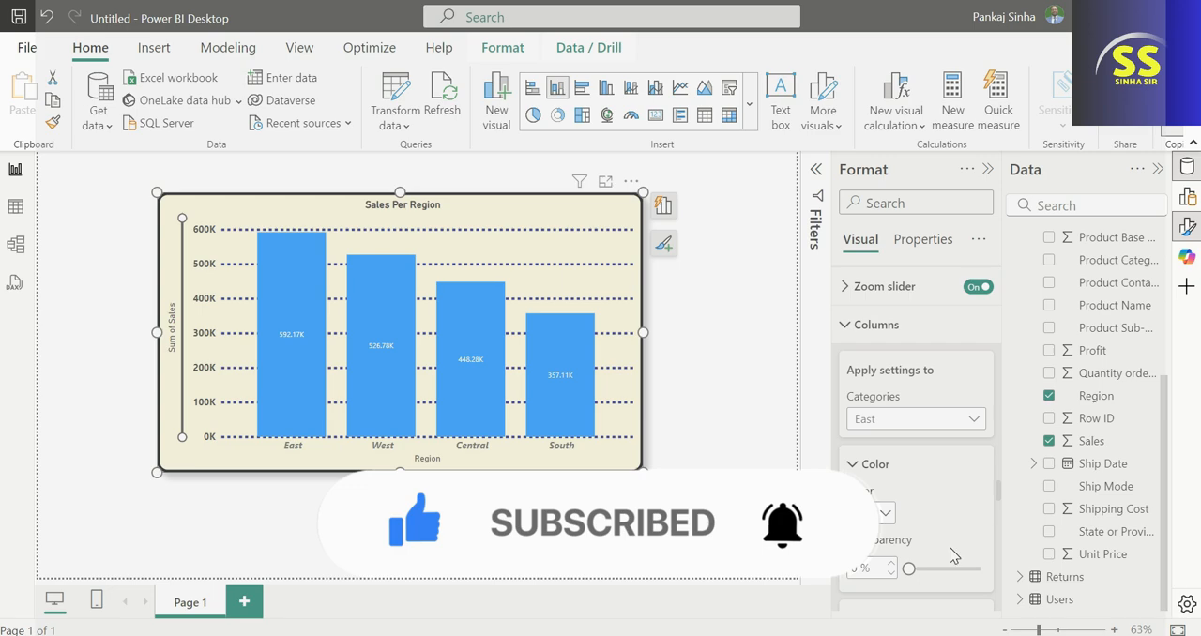
{"action": "left_click", "coordinate": [948, 420]}
{"action": "left_click", "coordinate": [867, 487]}
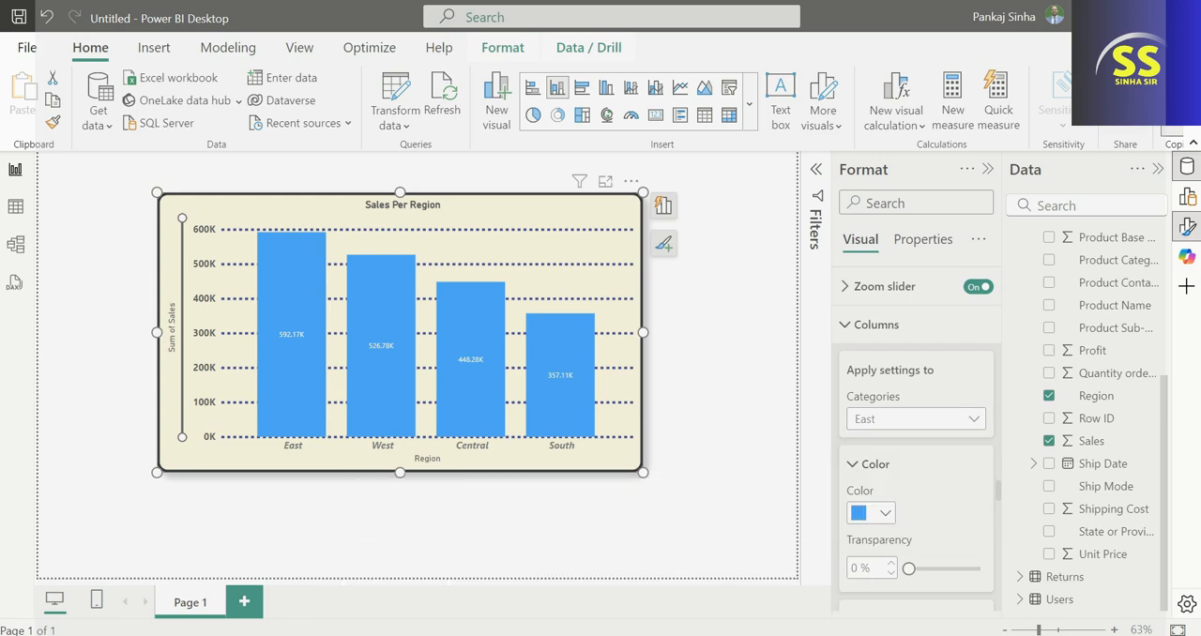
{"action": "scroll", "coordinate": [915, 464], "scroll_direction": "down", "scroll_amount": 2}
{"action": "left_click", "coordinate": [879, 421]}
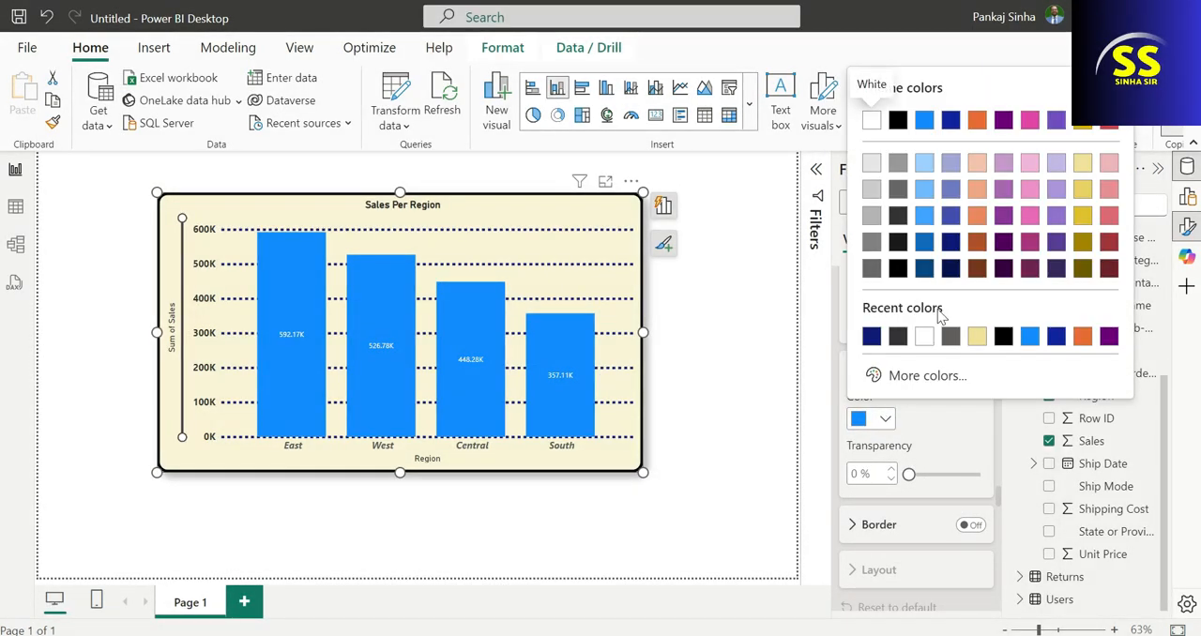
{"action": "left_click", "coordinate": [1005, 192]}
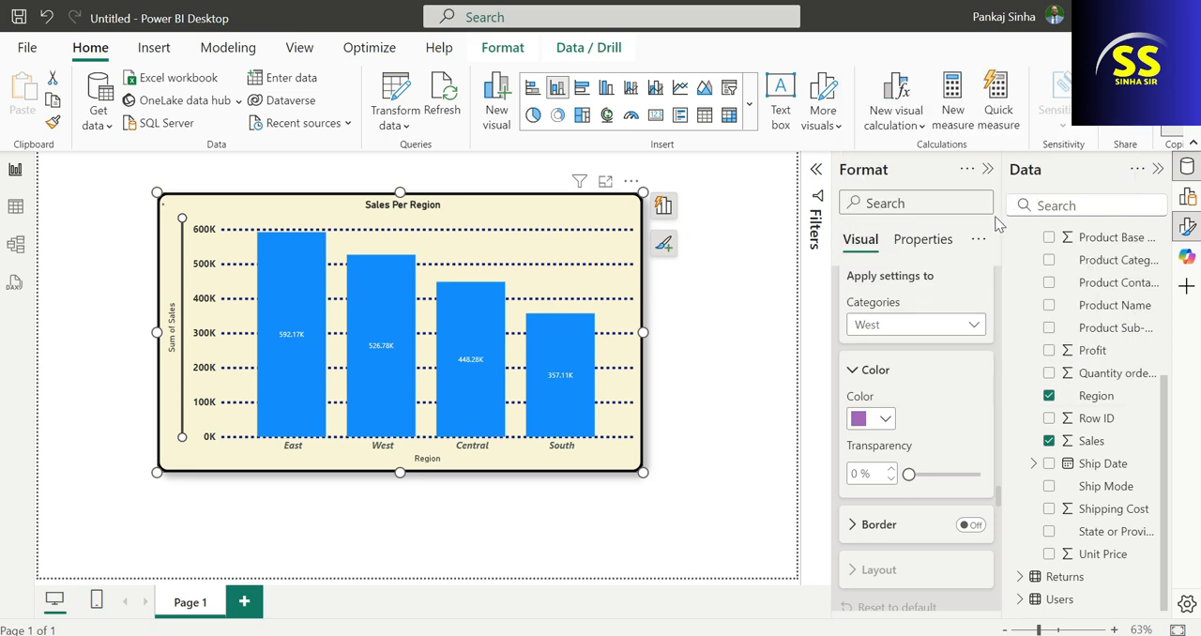
Change the color of the Central region's column to light red.
{"action": "left_click", "coordinate": [959, 328]}
{"action": "left_click", "coordinate": [861, 414]}
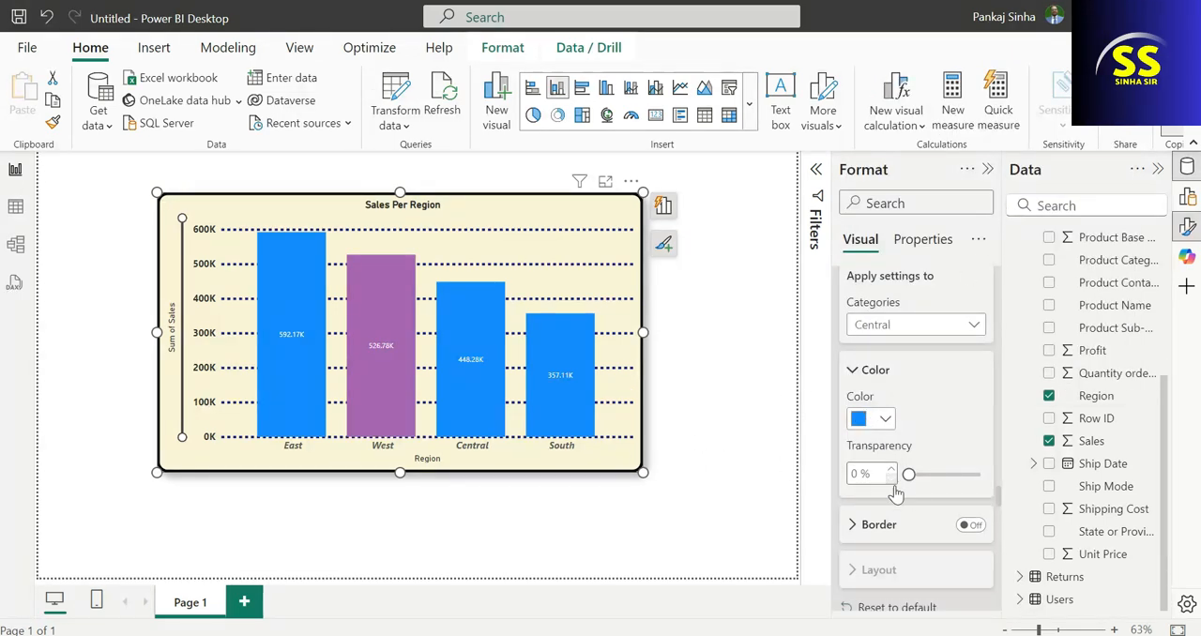
{"action": "left_click", "coordinate": [881, 420]}
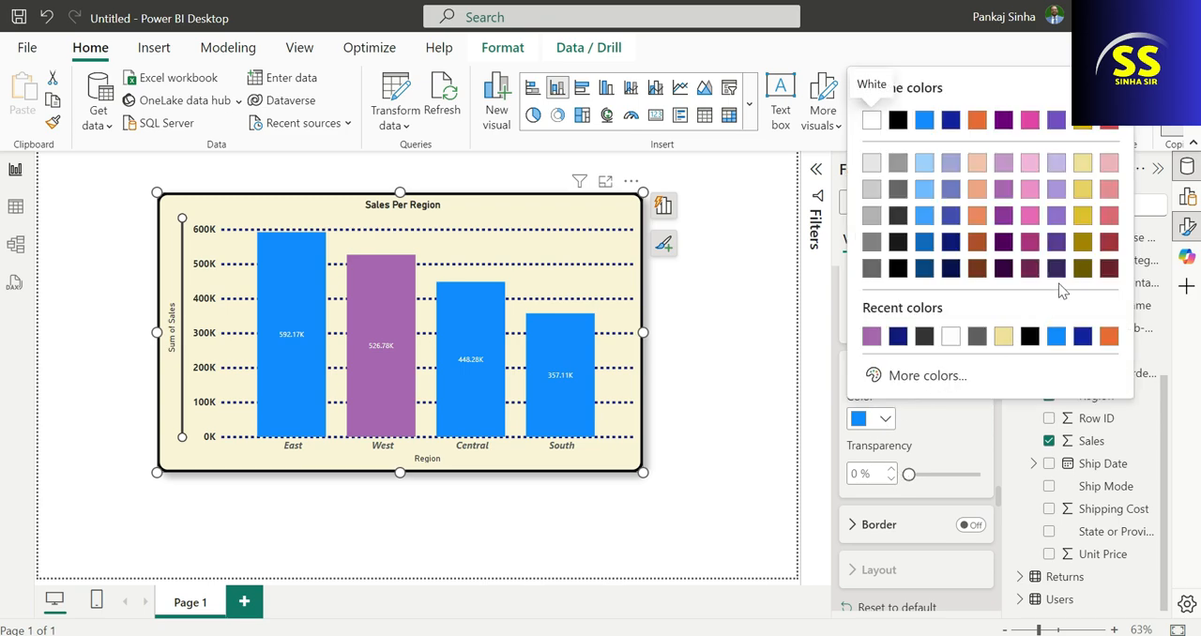
{"action": "left_click", "coordinate": [1108, 218]}
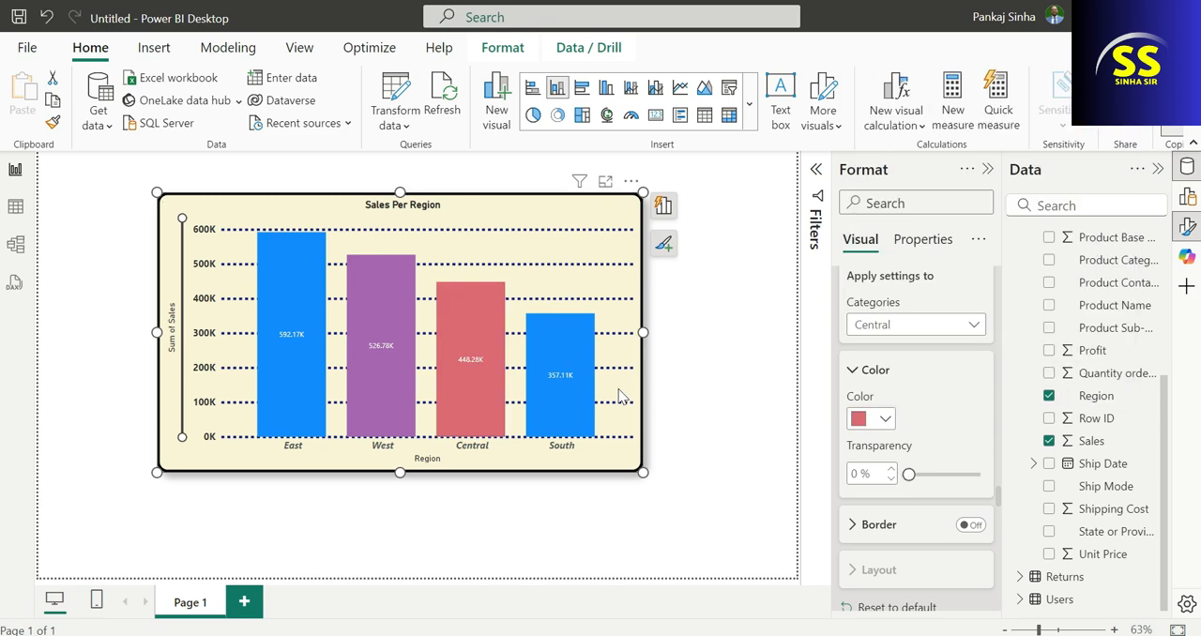
Change the South region's column color to dark gold #a38600, Theme color 7, 25% darker.
{"action": "left_click", "coordinate": [941, 324]}
{"action": "left_click", "coordinate": [880, 442]}
{"action": "left_click", "coordinate": [884, 419]}
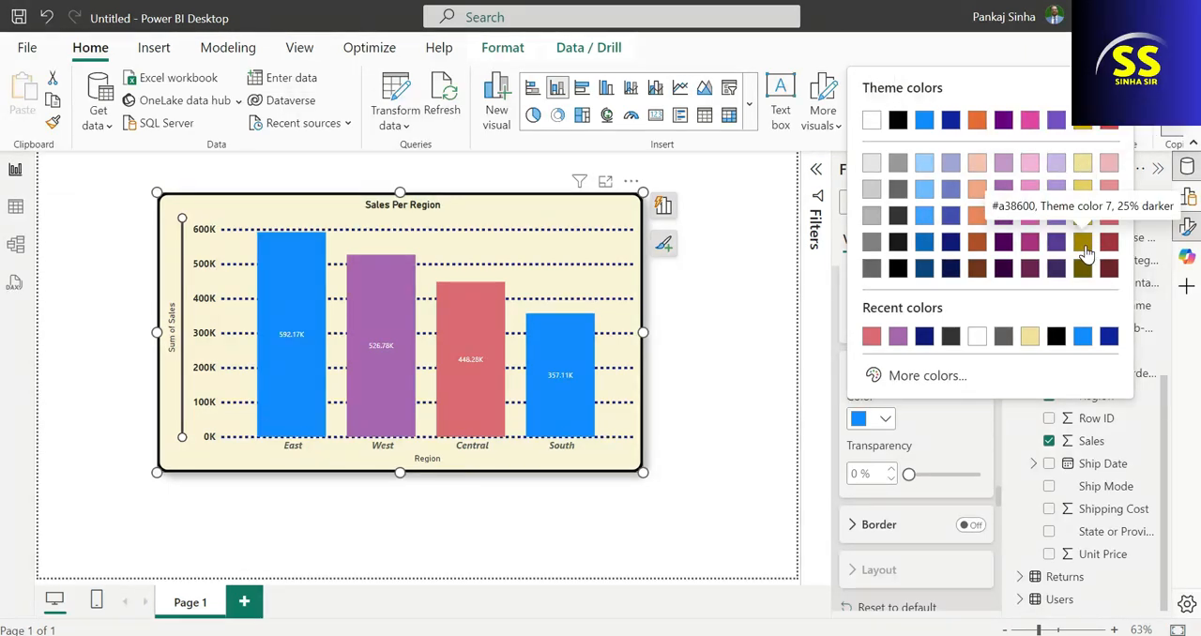
{"action": "left_click", "coordinate": [1083, 245]}
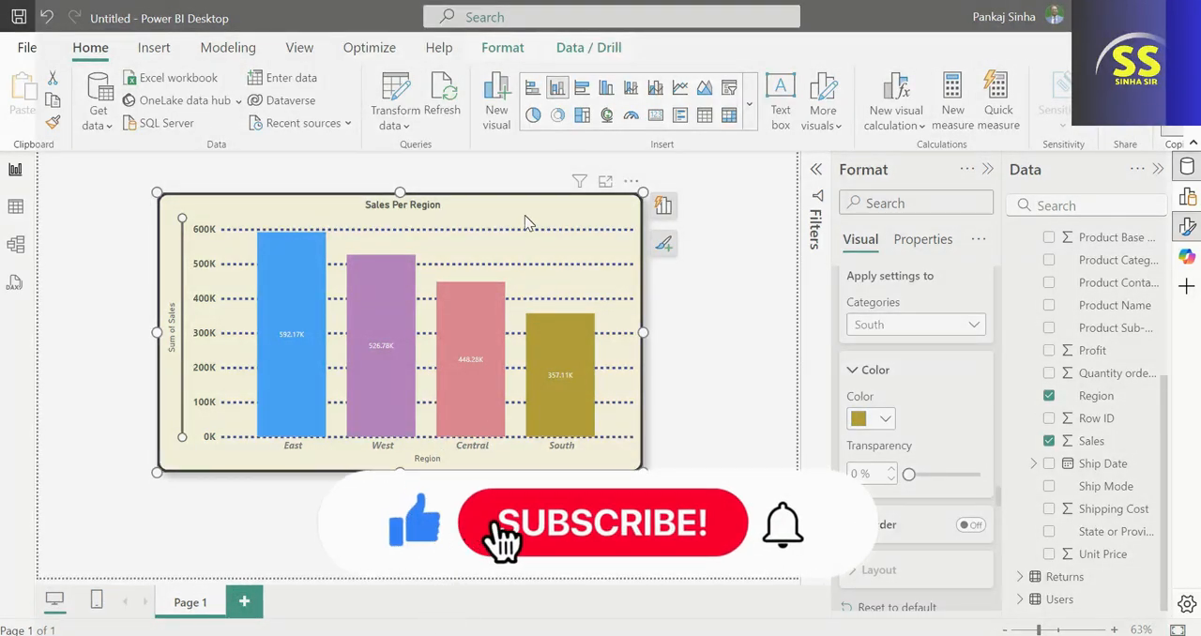
Move the Sales Per Region chart up and to the left on the page and make it taller.
{"action": "left_click_drag", "start_coordinate": [524, 215], "coordinate": [449, 195]}
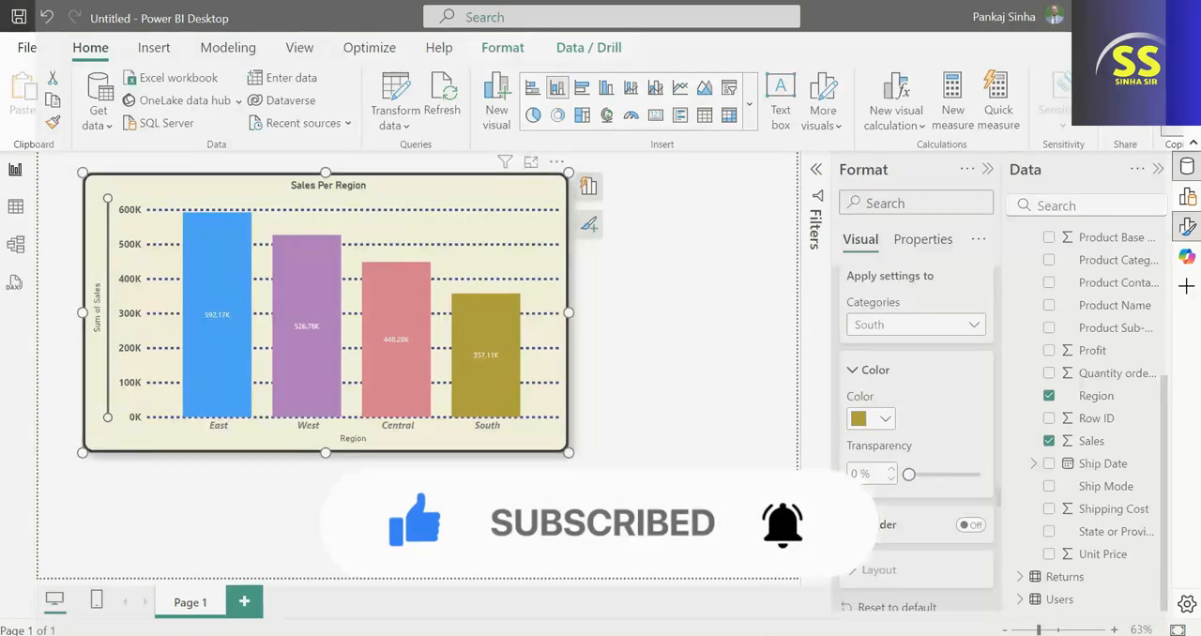
{"action": "left_click_drag", "start_coordinate": [326, 452], "coordinate": [325, 526]}
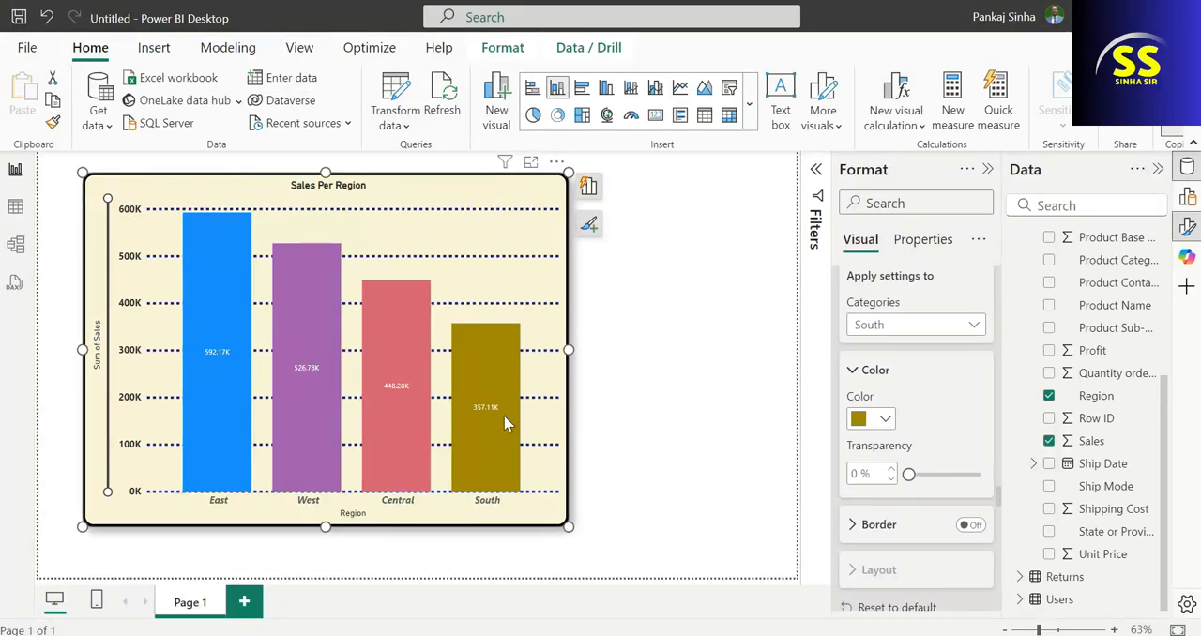
{"action": "mouse_move", "coordinate": [497, 424]}
Try the chart as clustered bar, 100% stacked bar, 100% stacked column, stacked bar and line charts, and restore the stacked column type.
{"action": "left_click", "coordinate": [1188, 226]}
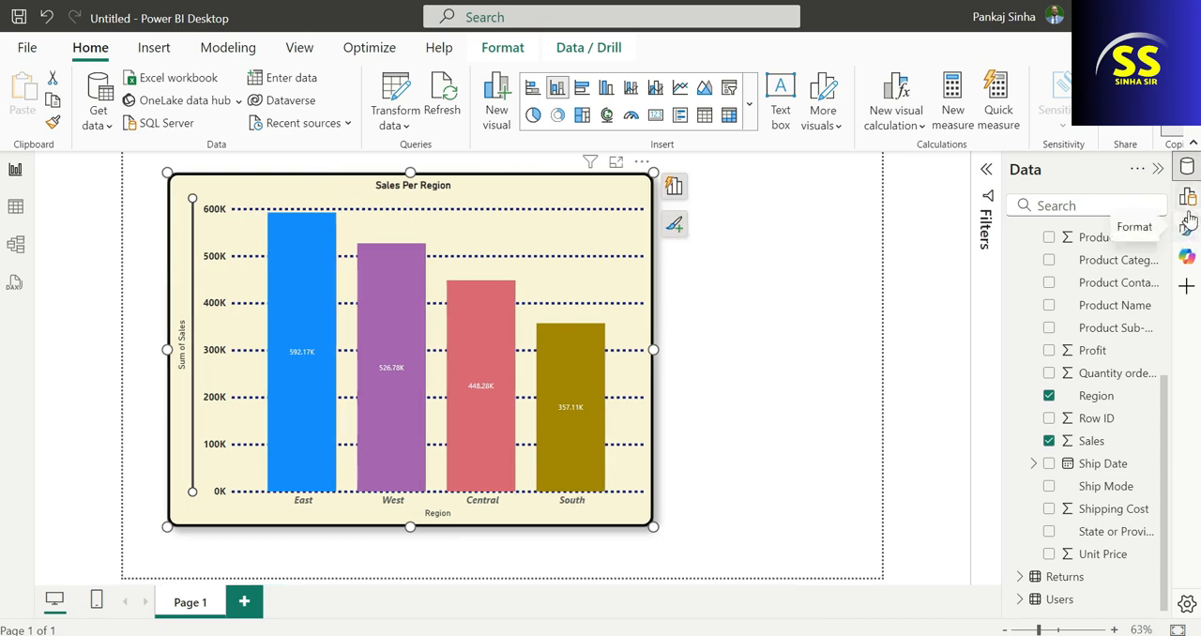
{"action": "left_click", "coordinate": [1187, 196]}
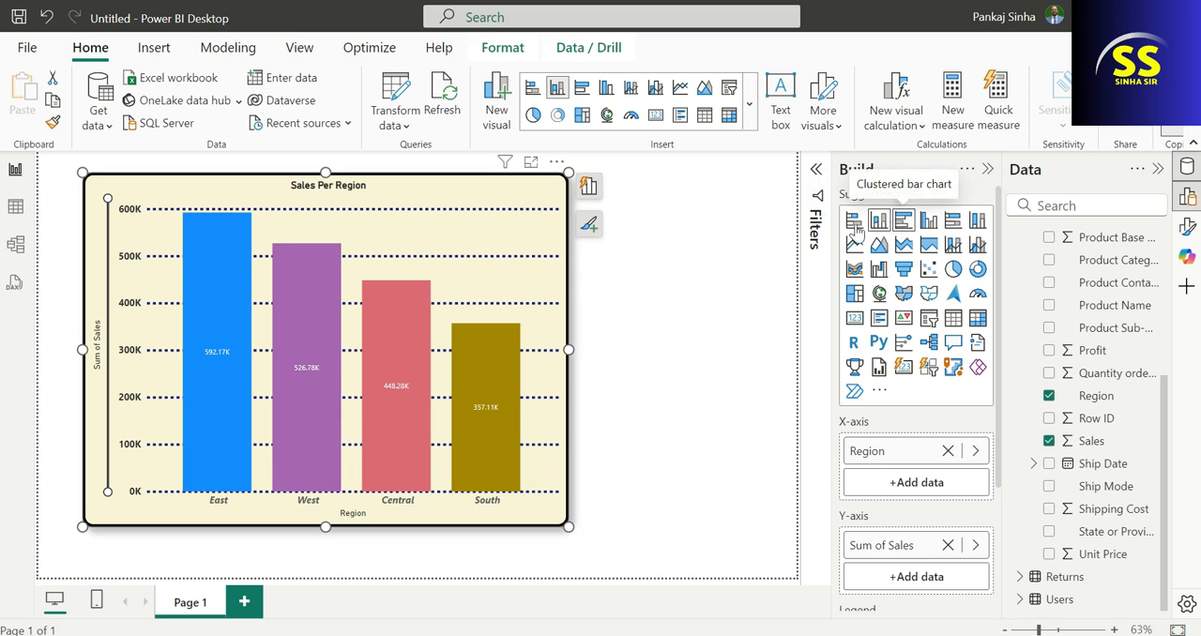
{"action": "left_click", "coordinate": [908, 220]}
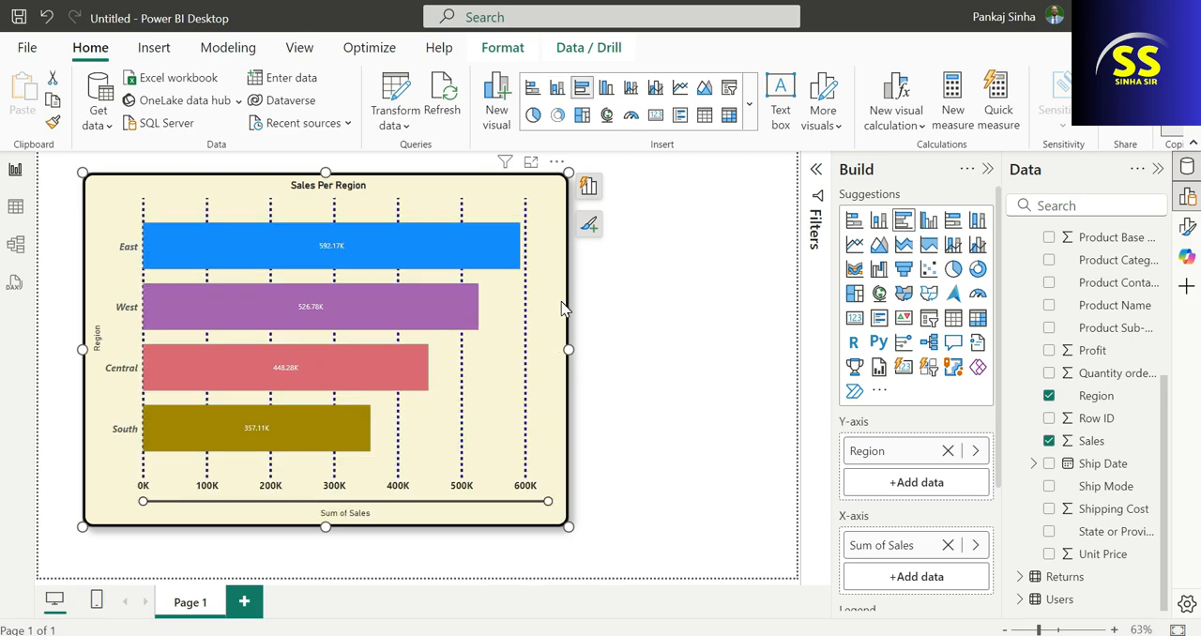
{"action": "mouse_move", "coordinate": [366, 456]}
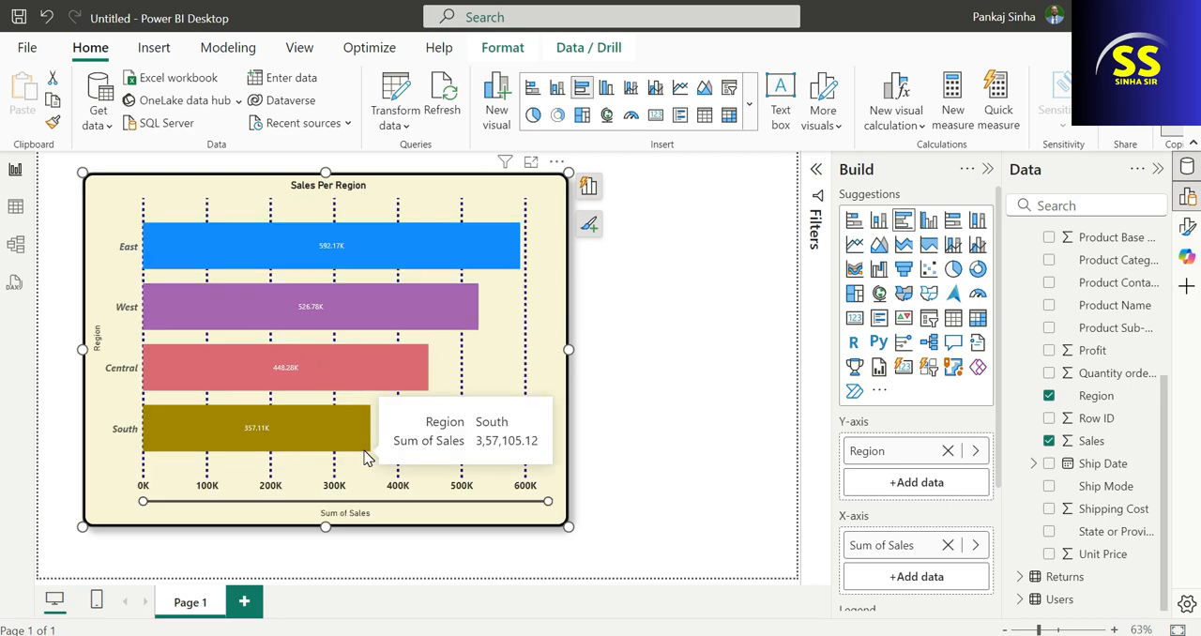
{"action": "left_click", "coordinate": [952, 222]}
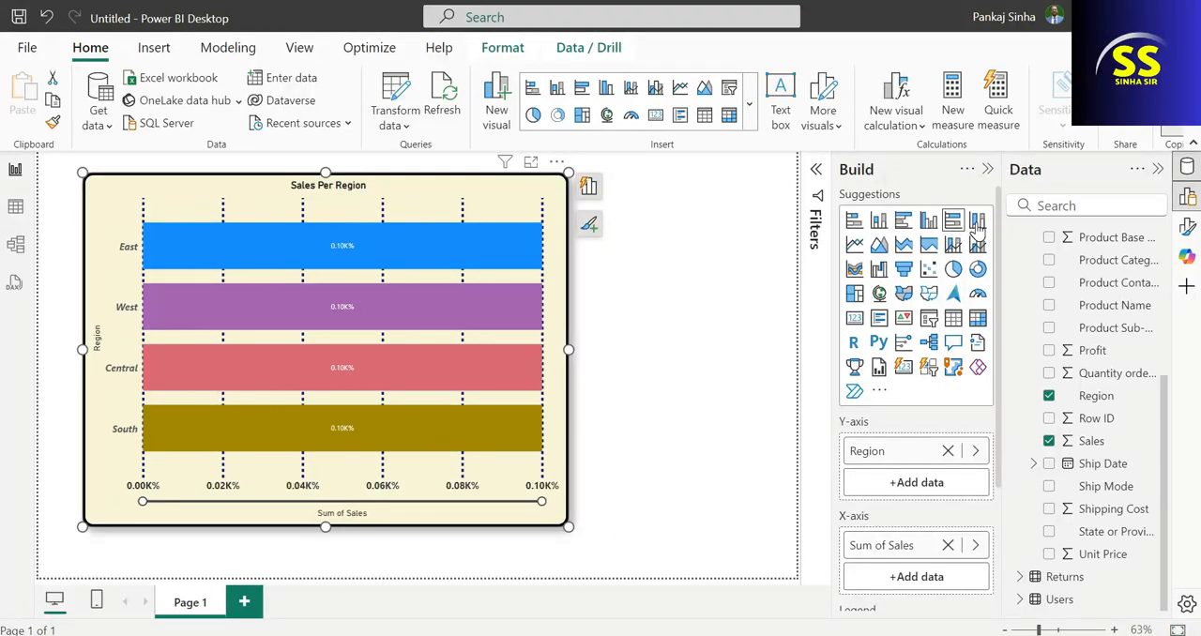
{"action": "left_click", "coordinate": [977, 221]}
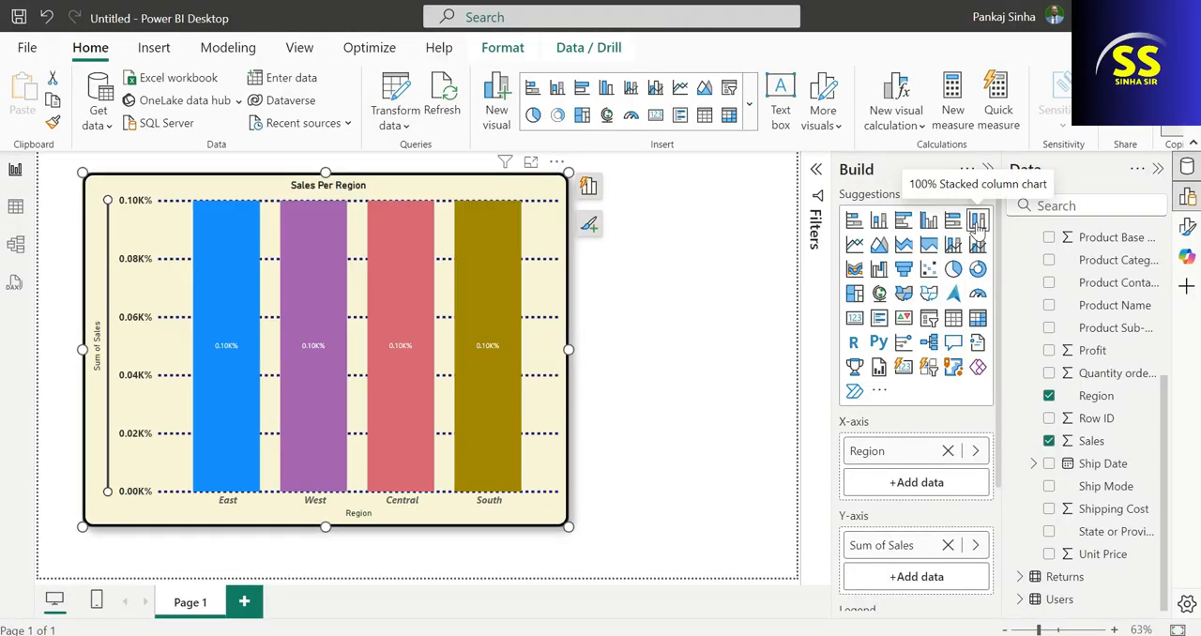
{"action": "left_click", "coordinate": [854, 222]}
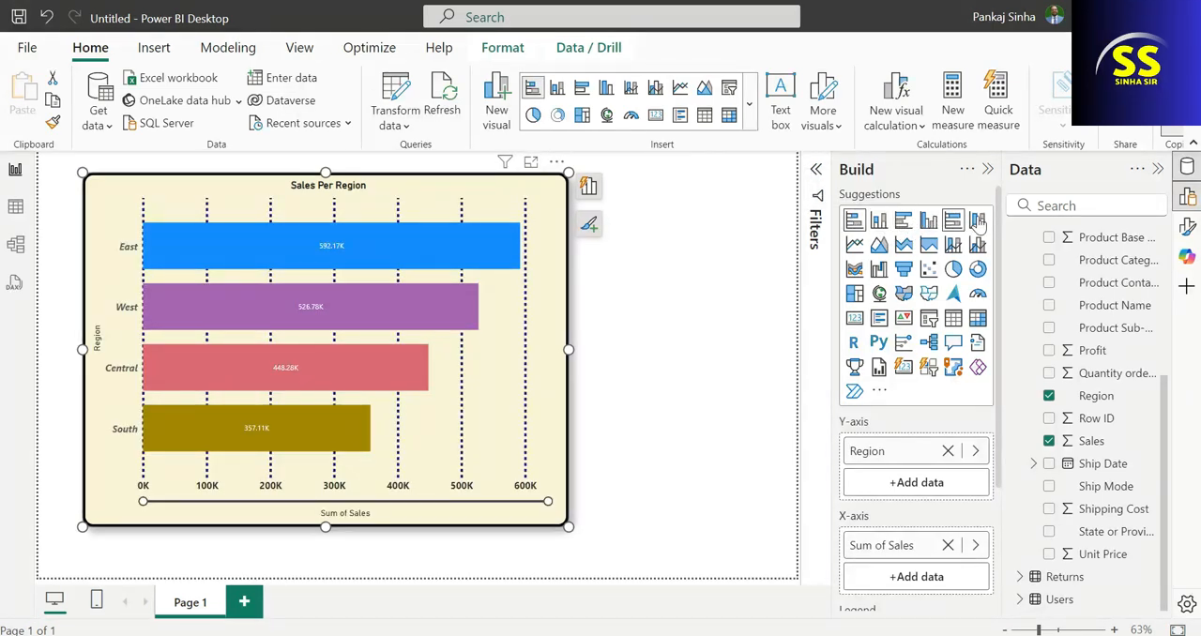
{"action": "left_click", "coordinate": [854, 246]}
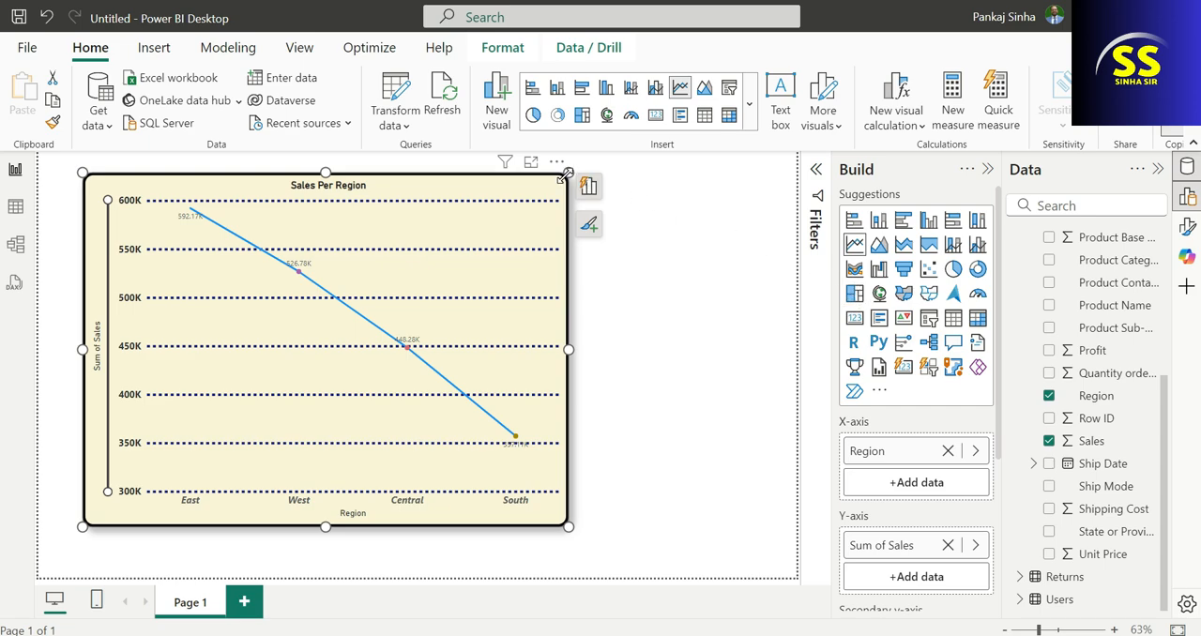
{"action": "left_click", "coordinate": [879, 221]}
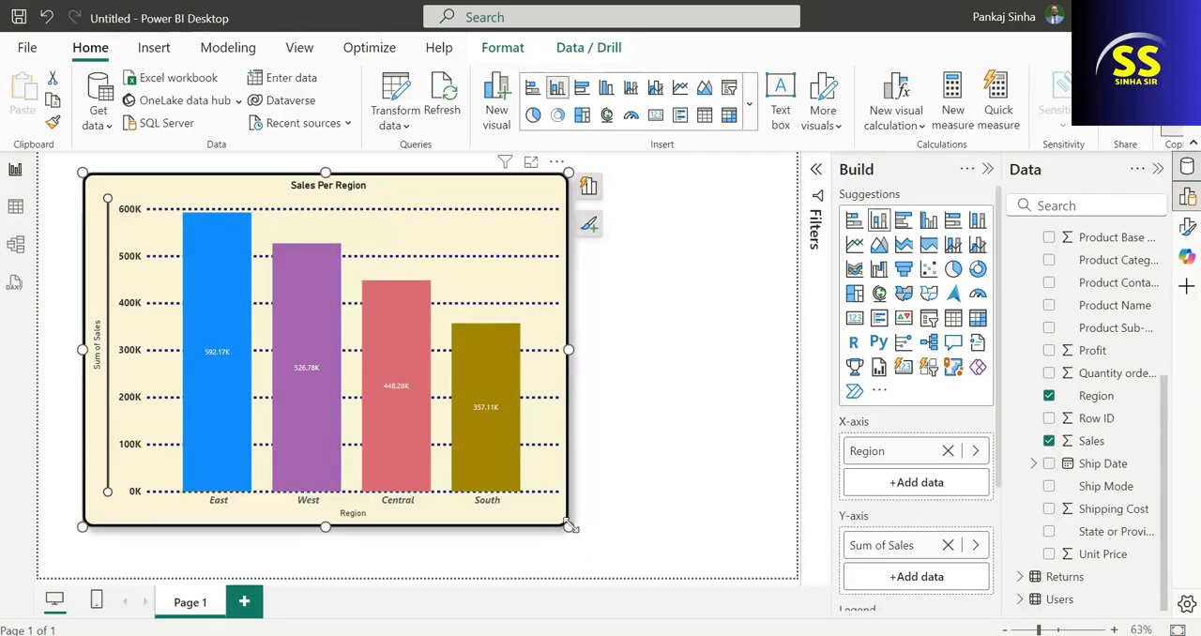
Shrink the Sales Per Region chart, place it in the report page's upper-left corner and deselect it.
{"action": "left_click_drag", "start_coordinate": [413, 481], "coordinate": [365, 390]}
{"action": "left_click_drag", "start_coordinate": [263, 209], "coordinate": [230, 187]}
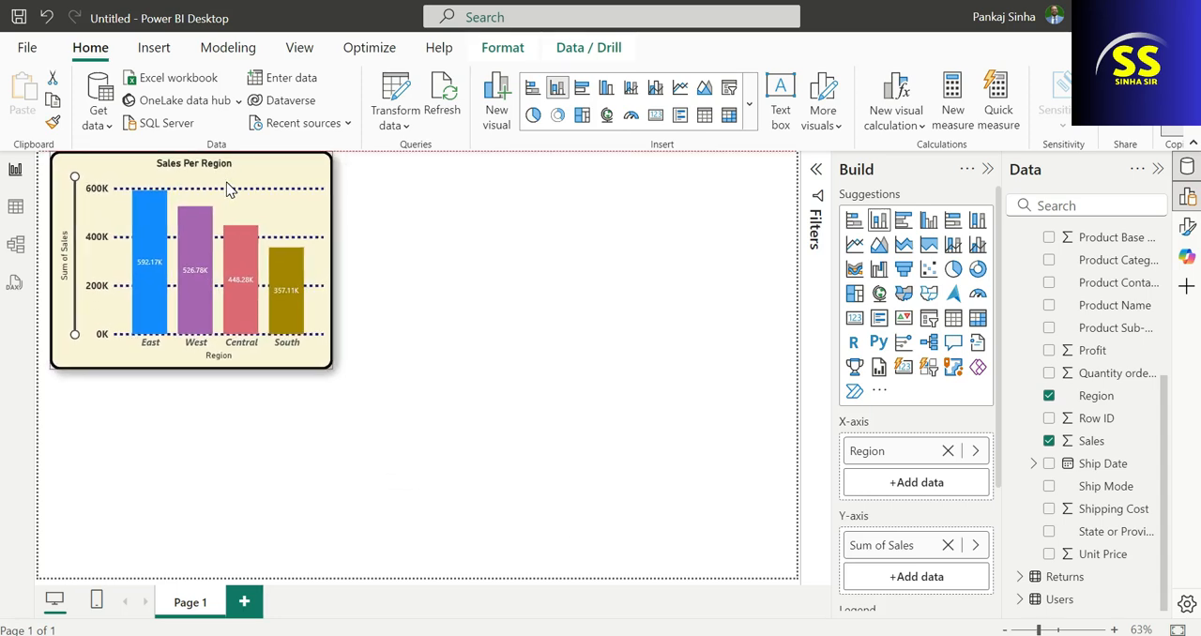
{"action": "left_click", "coordinate": [535, 231]}
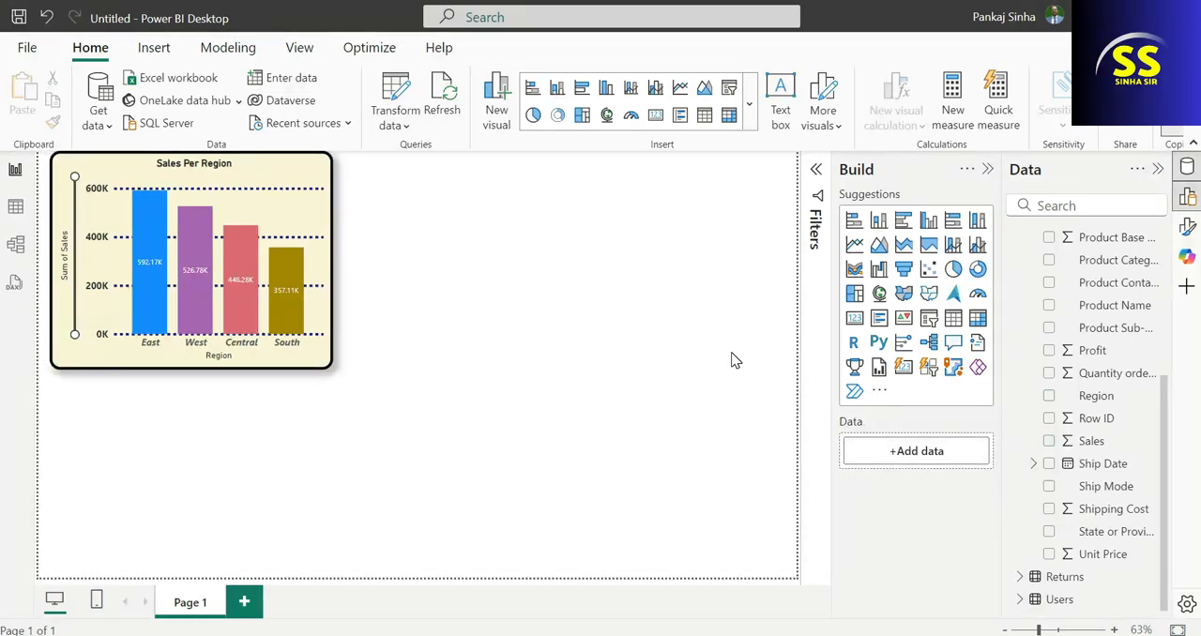